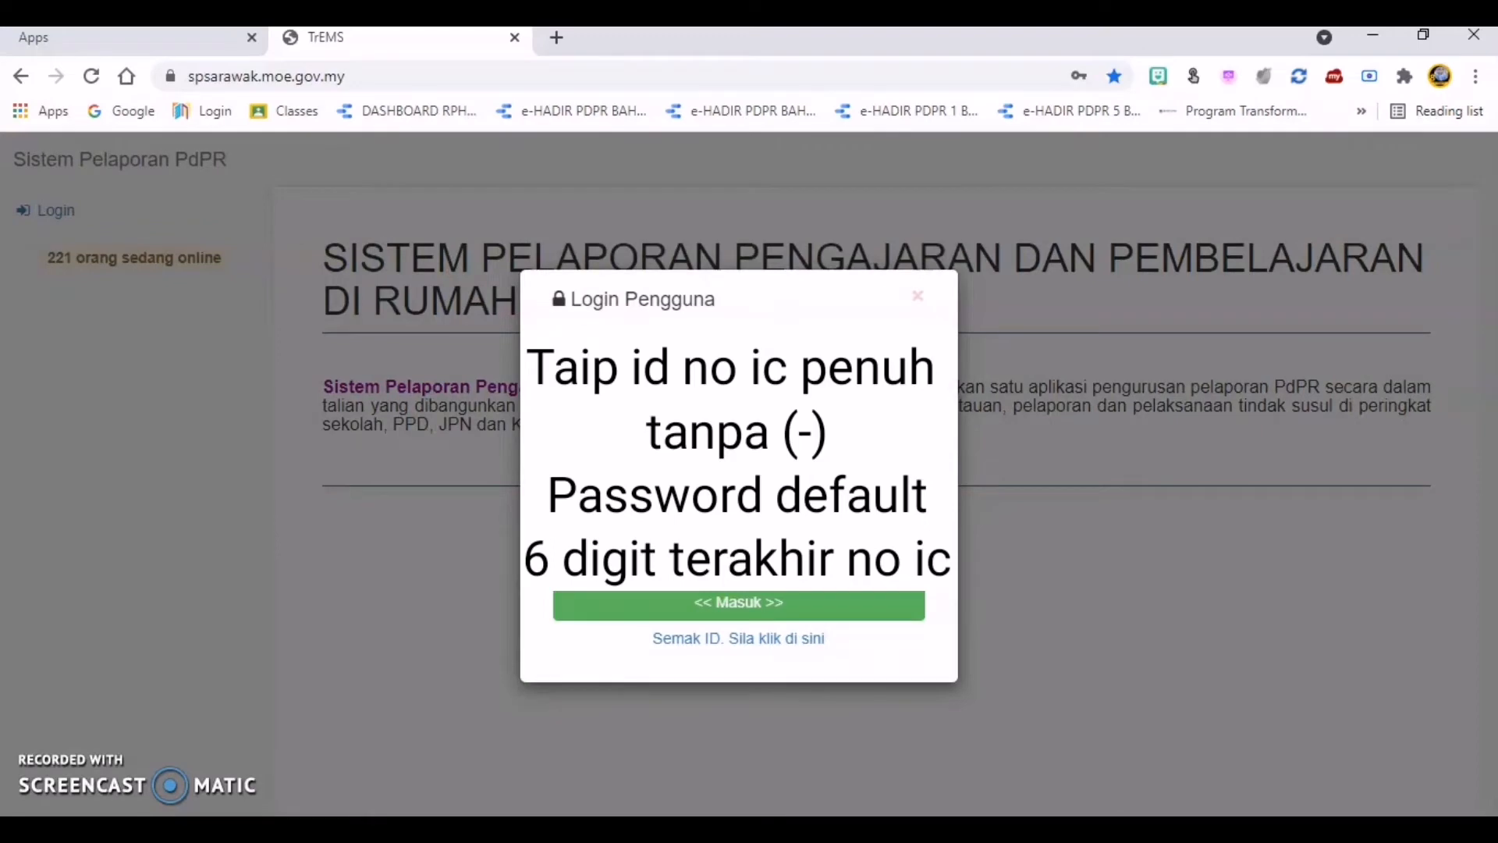
Step: Fill in the user ID with the full identity card number without hyphens and enter the default account password
click(1033, 355)
click(738, 437)
click(738, 542)
click(738, 542)
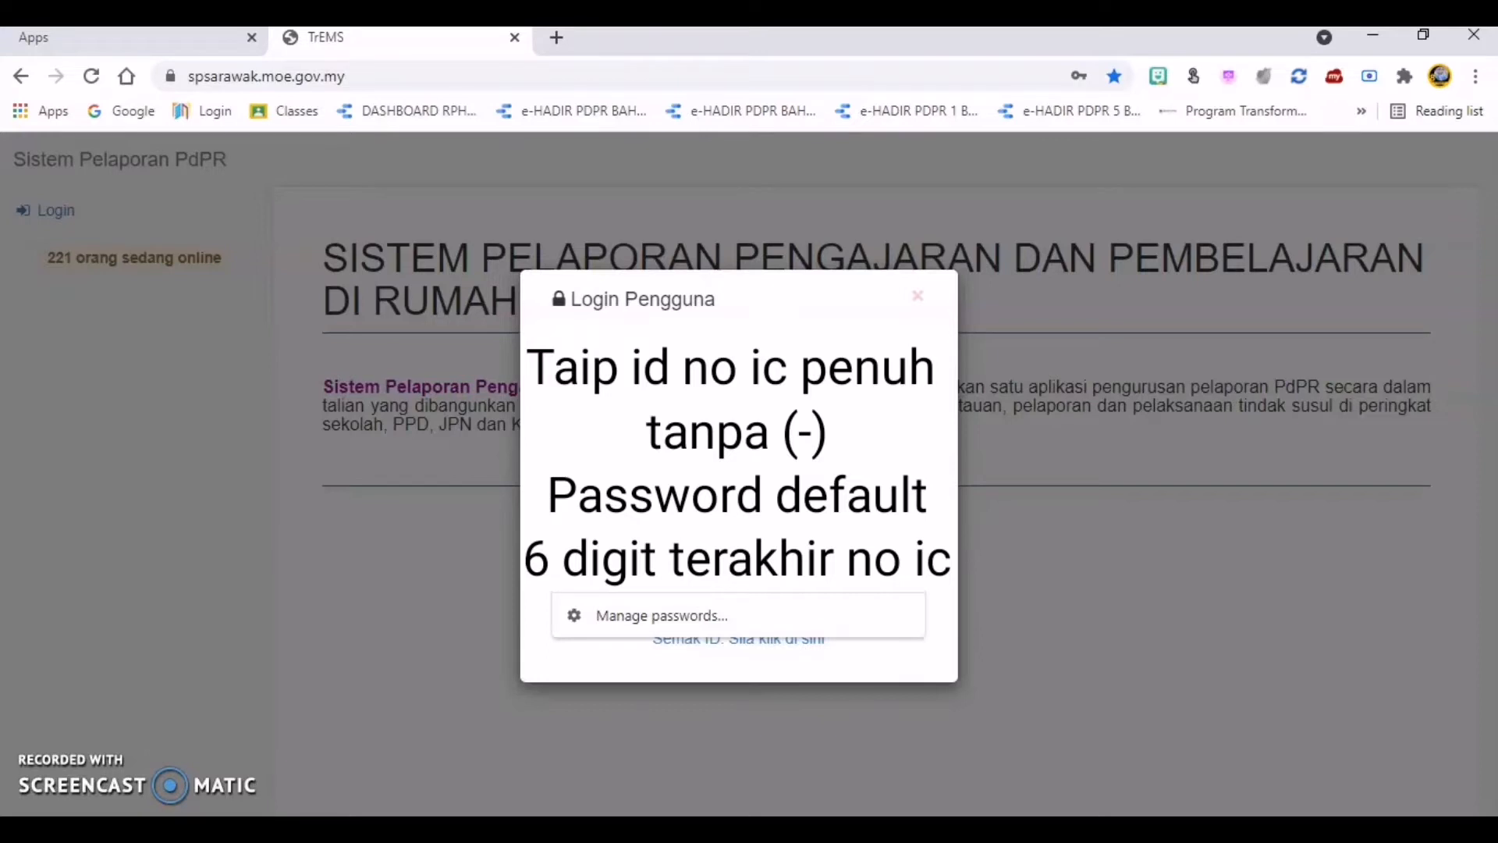
click(737, 547)
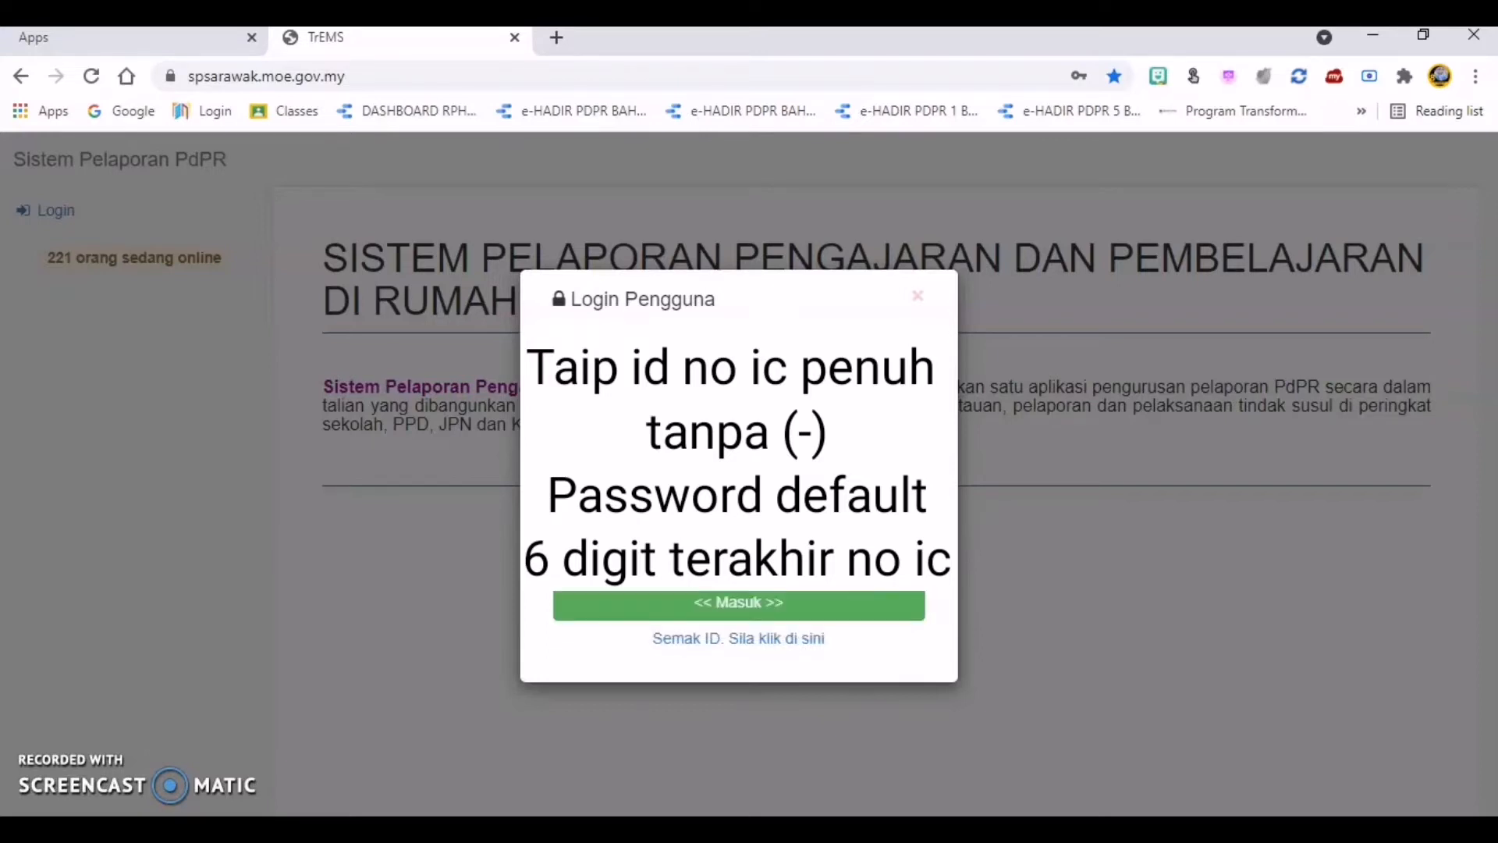
click(914, 428)
click(913, 427)
Step: Enter the displayed security code in Kod Keselamatan, log in, and dismiss the browser's password-saving prompt
click(800, 516)
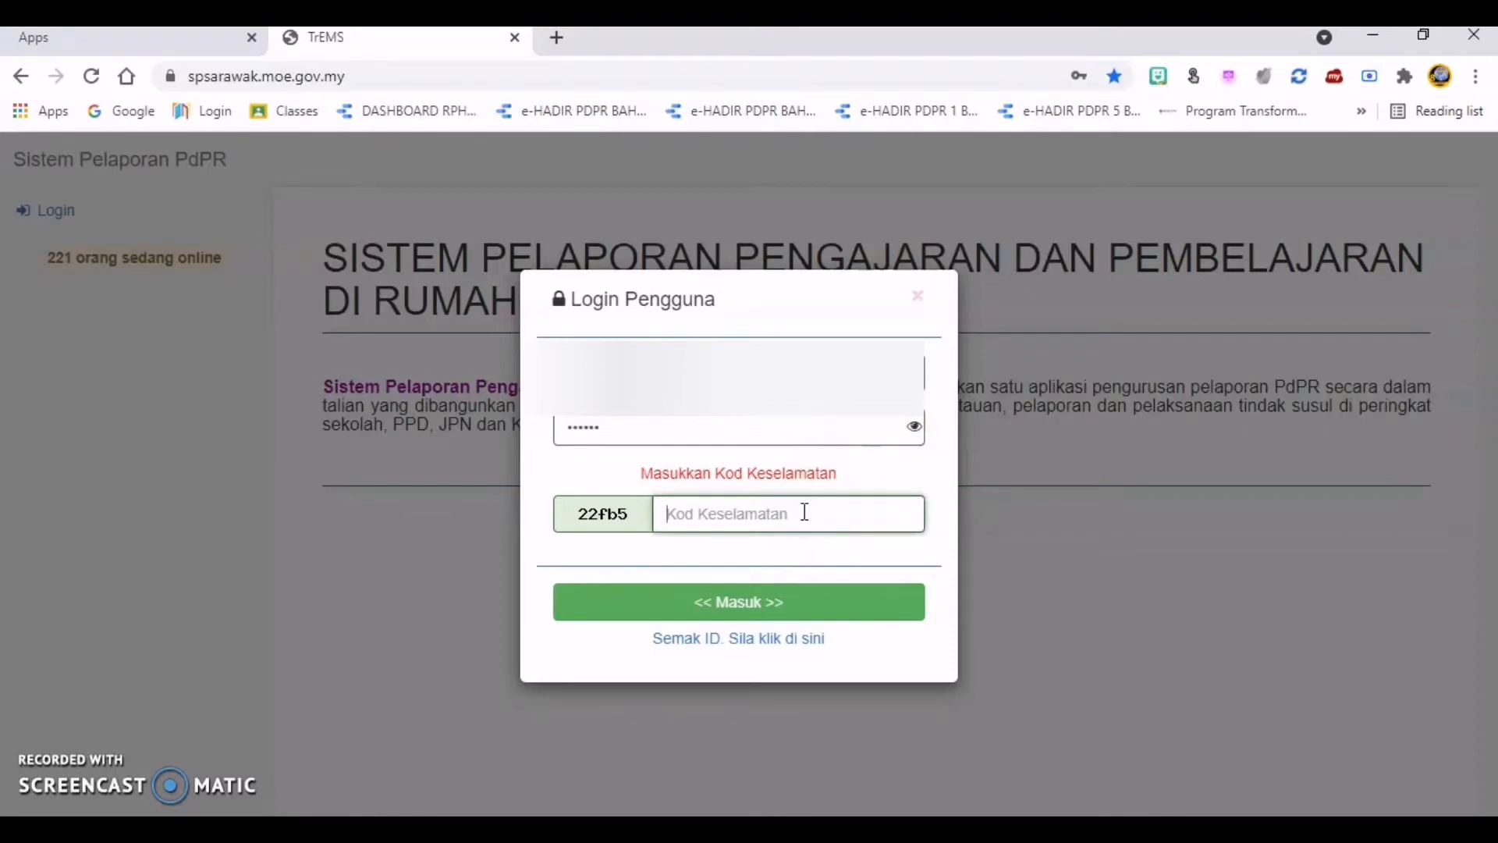
text(22fb5)
click(787, 603)
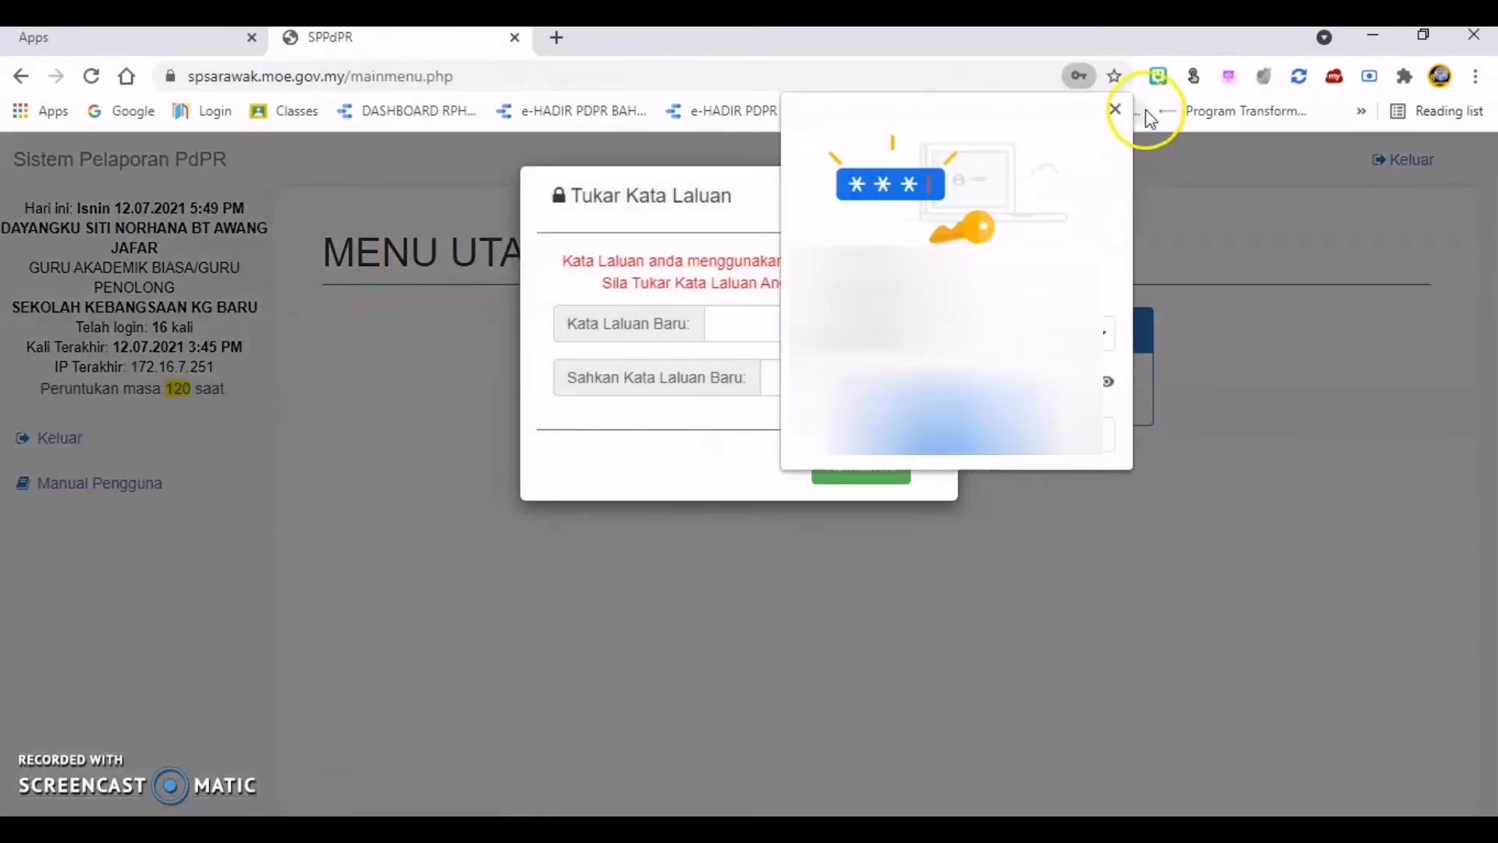
click(1116, 110)
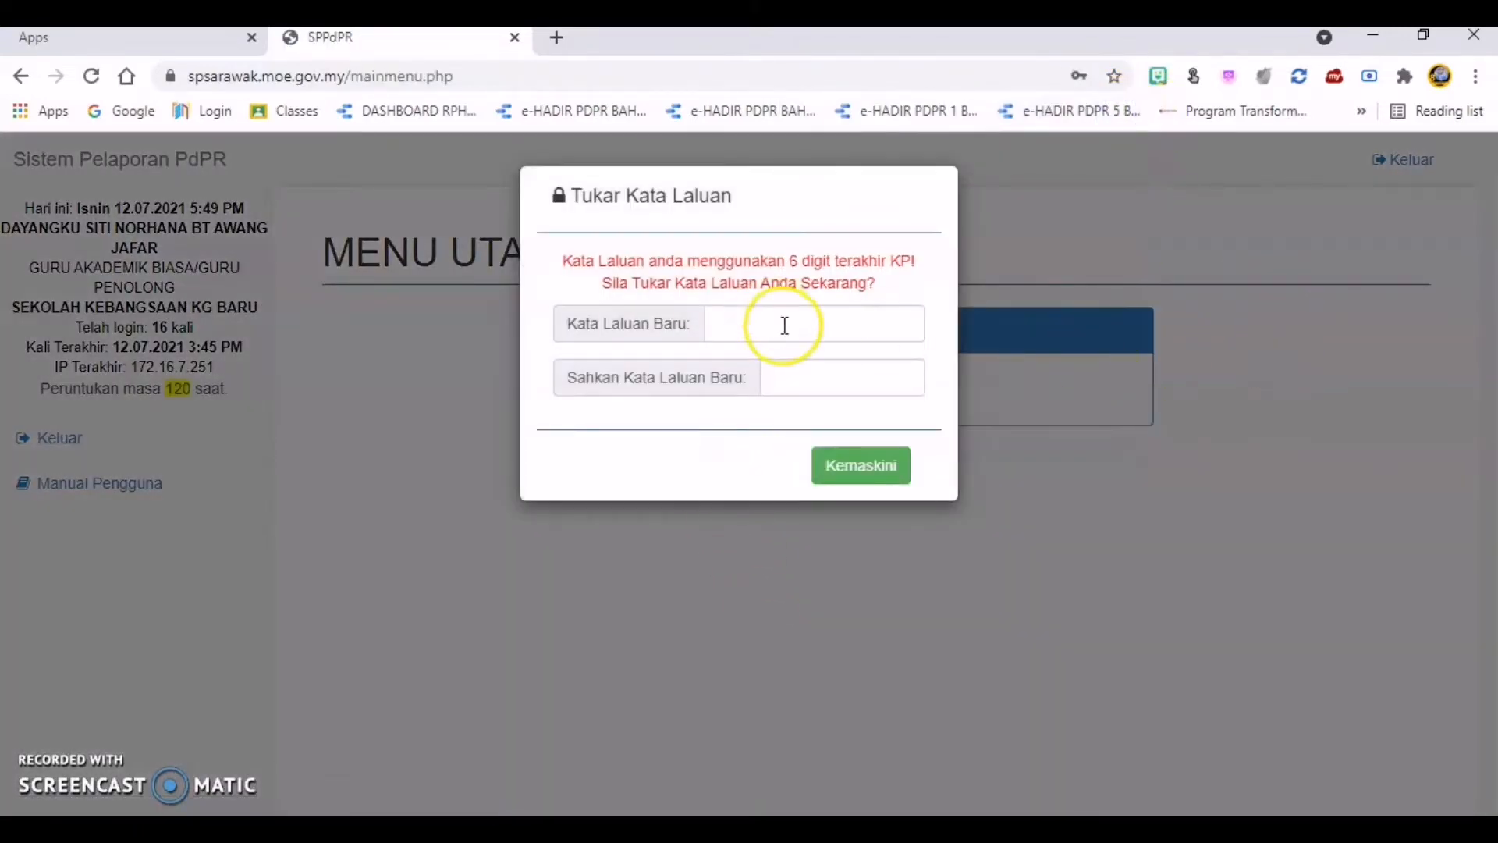
Step: Check the format rule for Kata Laluan Baru and enter a new account password in that field
mouse_move(785, 327)
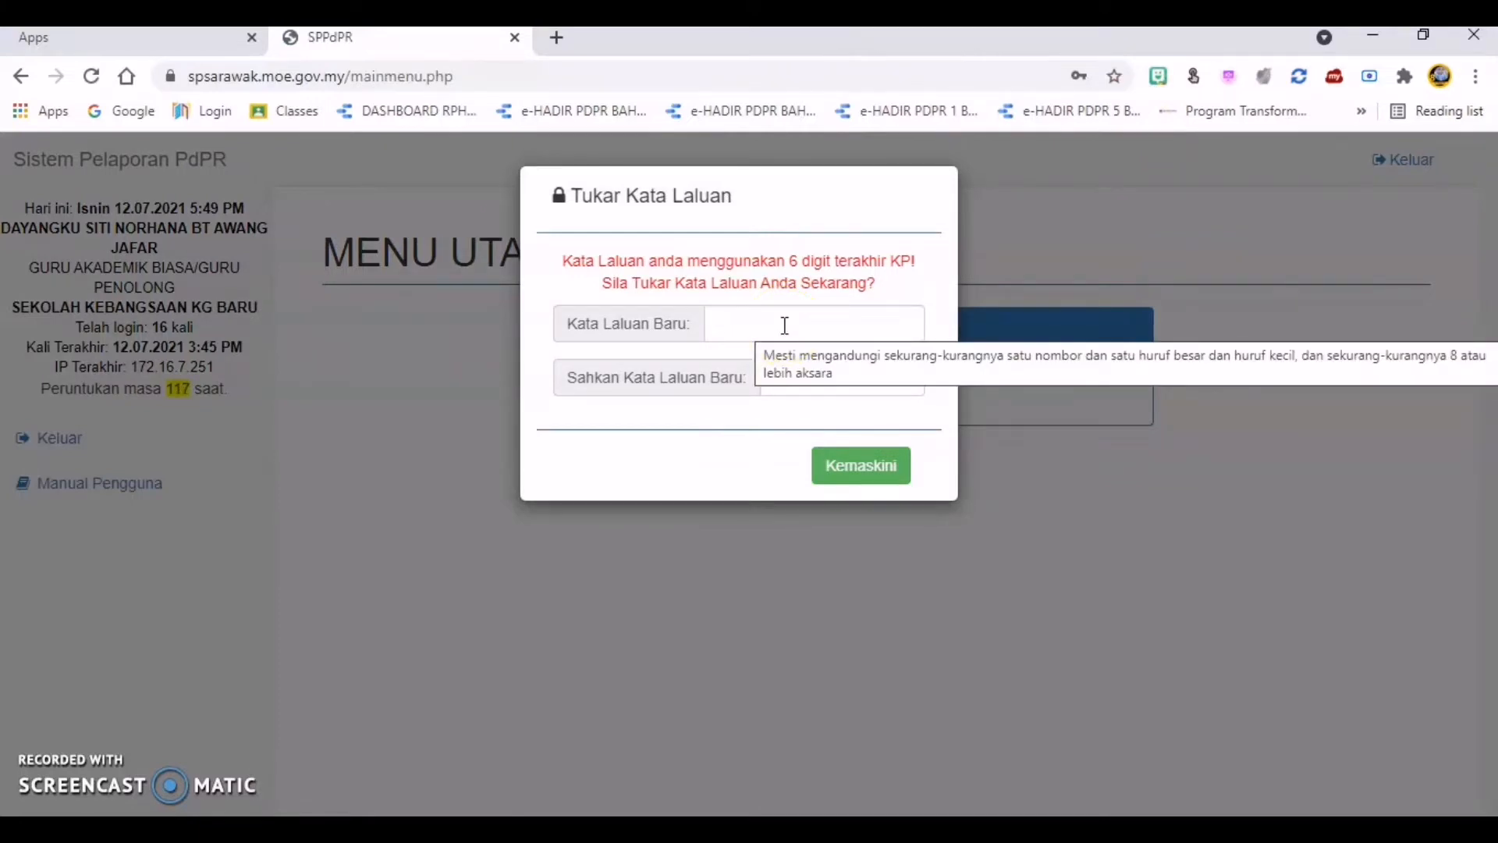
click(751, 326)
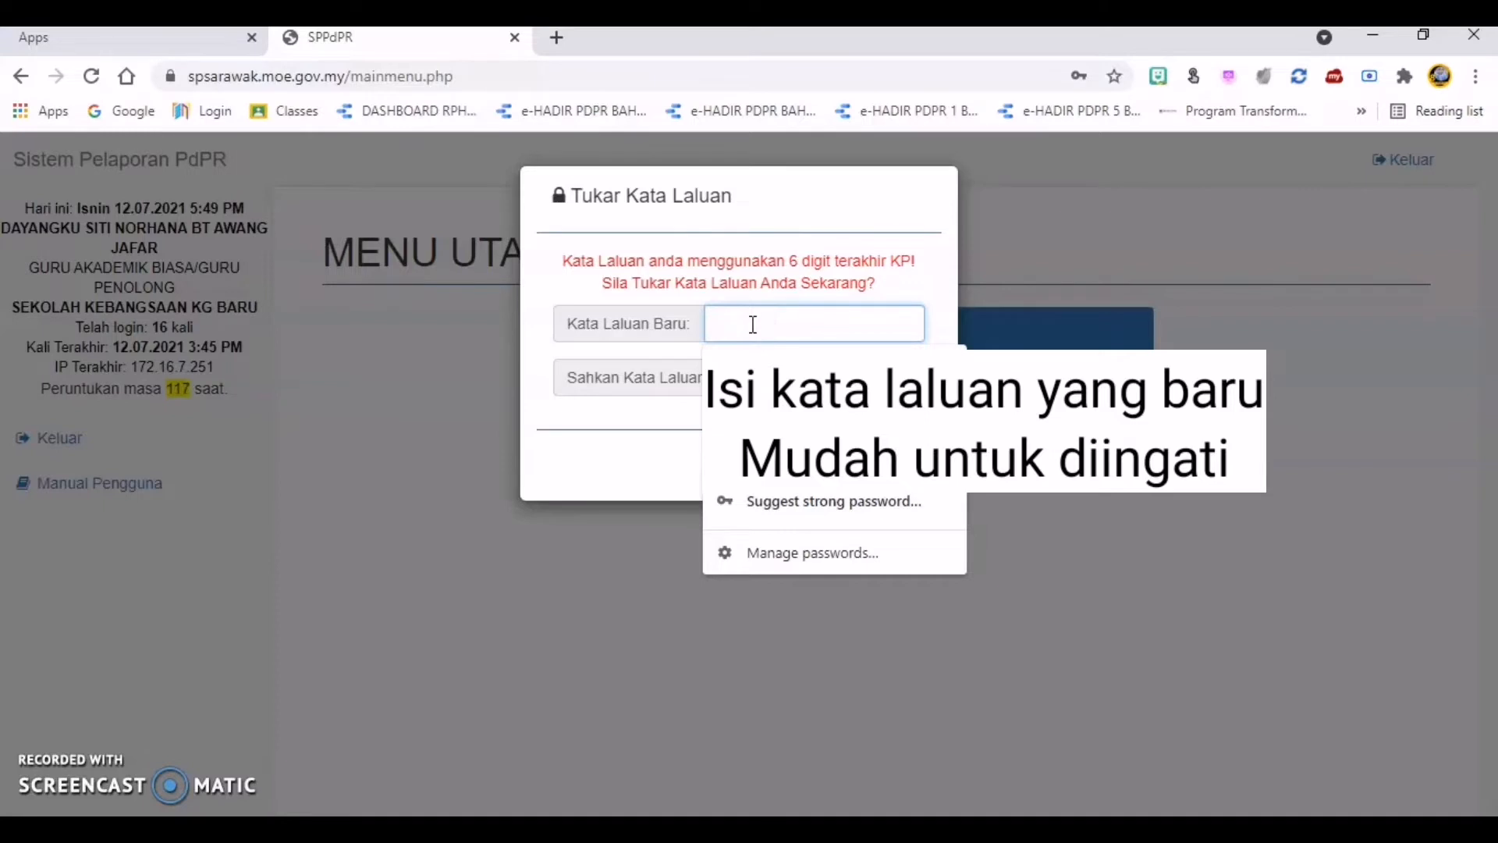
click(1052, 245)
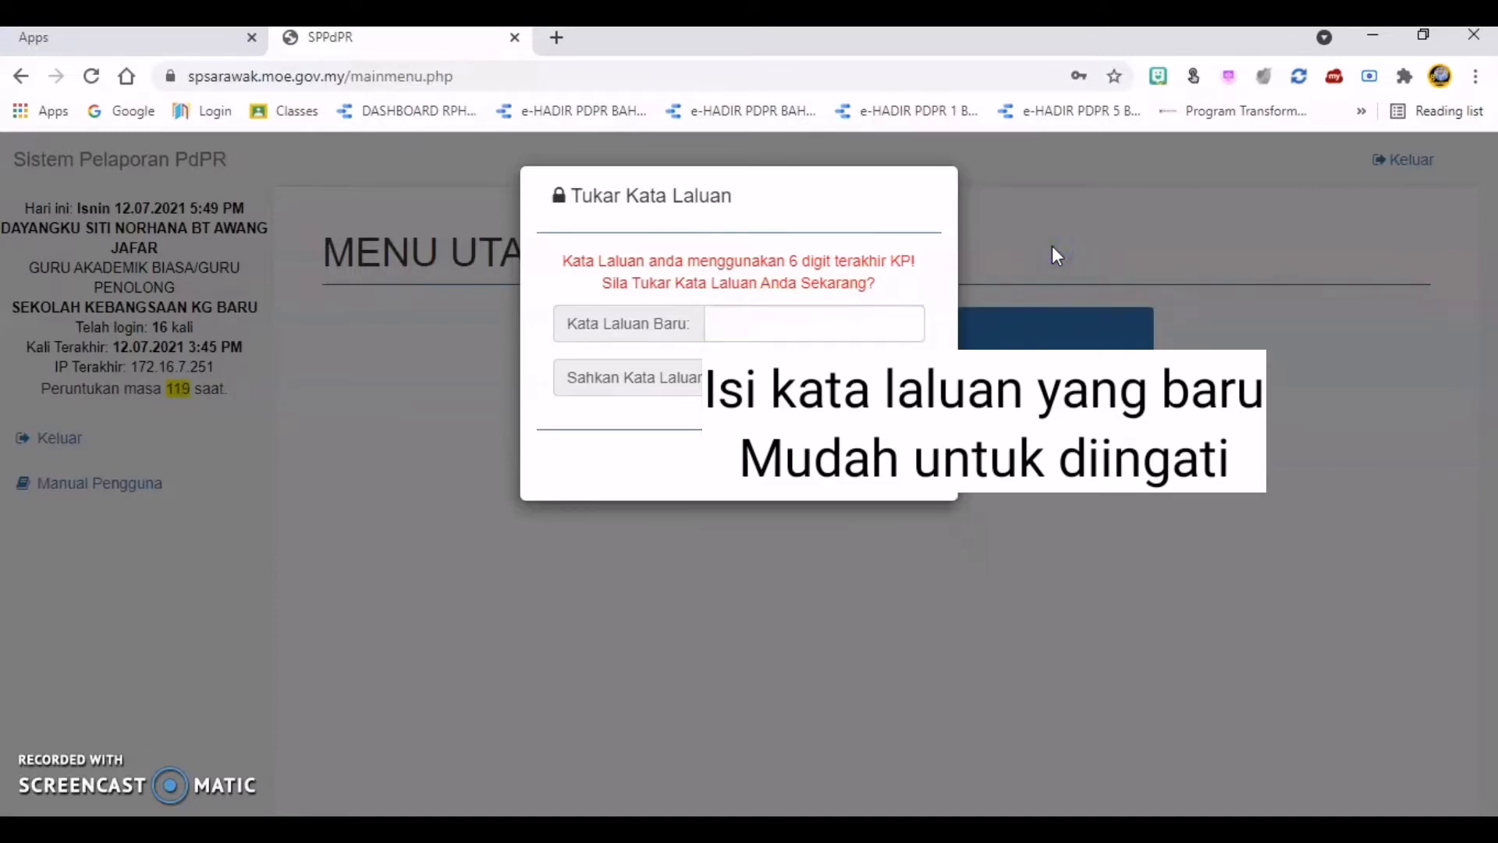
click(813, 326)
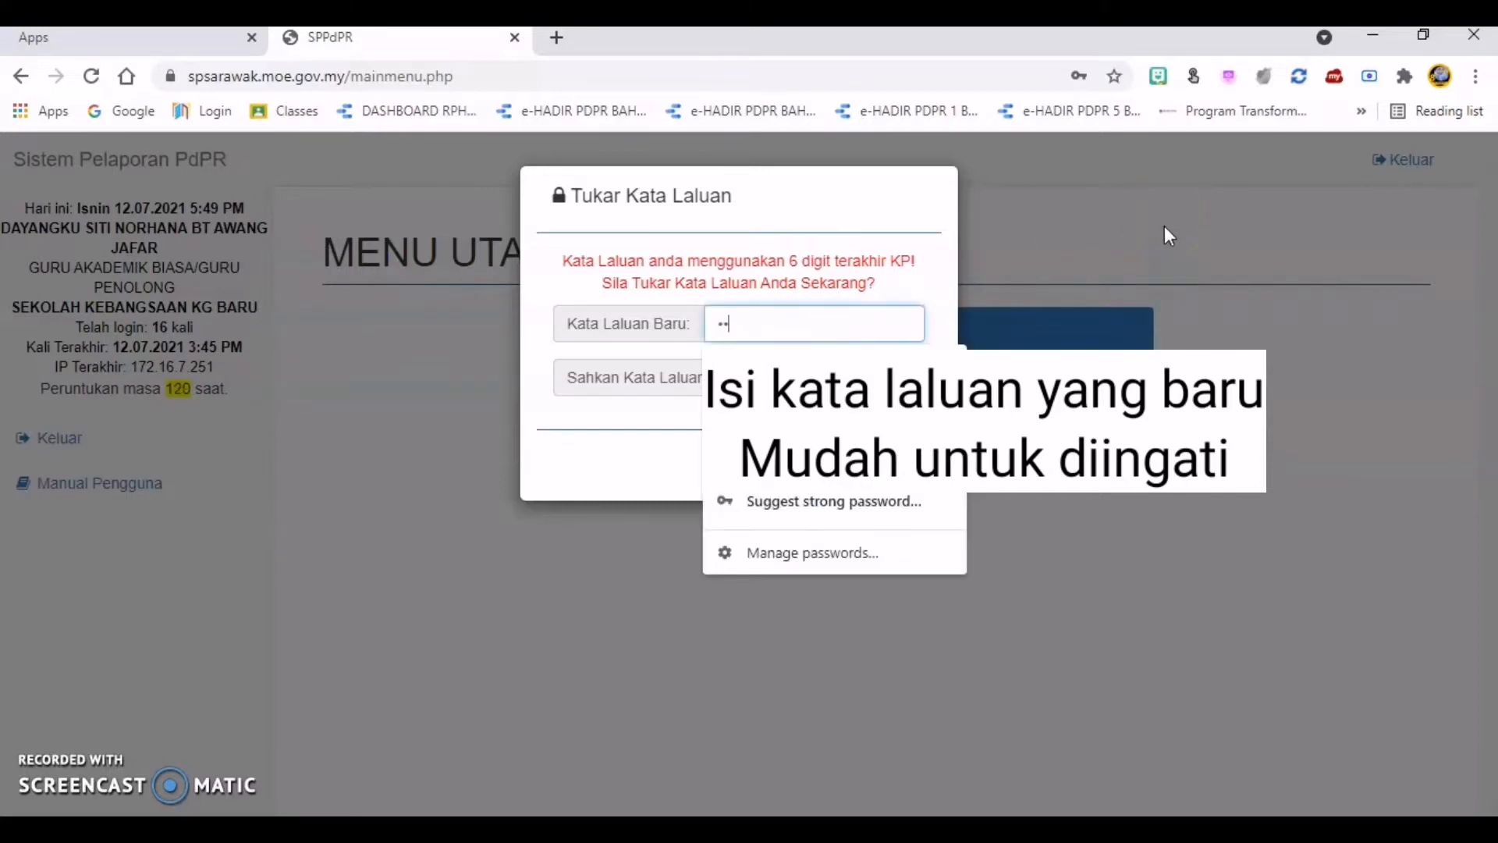
text(••••••••)
click(639, 428)
Step: Repeat the new password in Sahkan Kata Laluan Baru and try to submit the password change
click(798, 380)
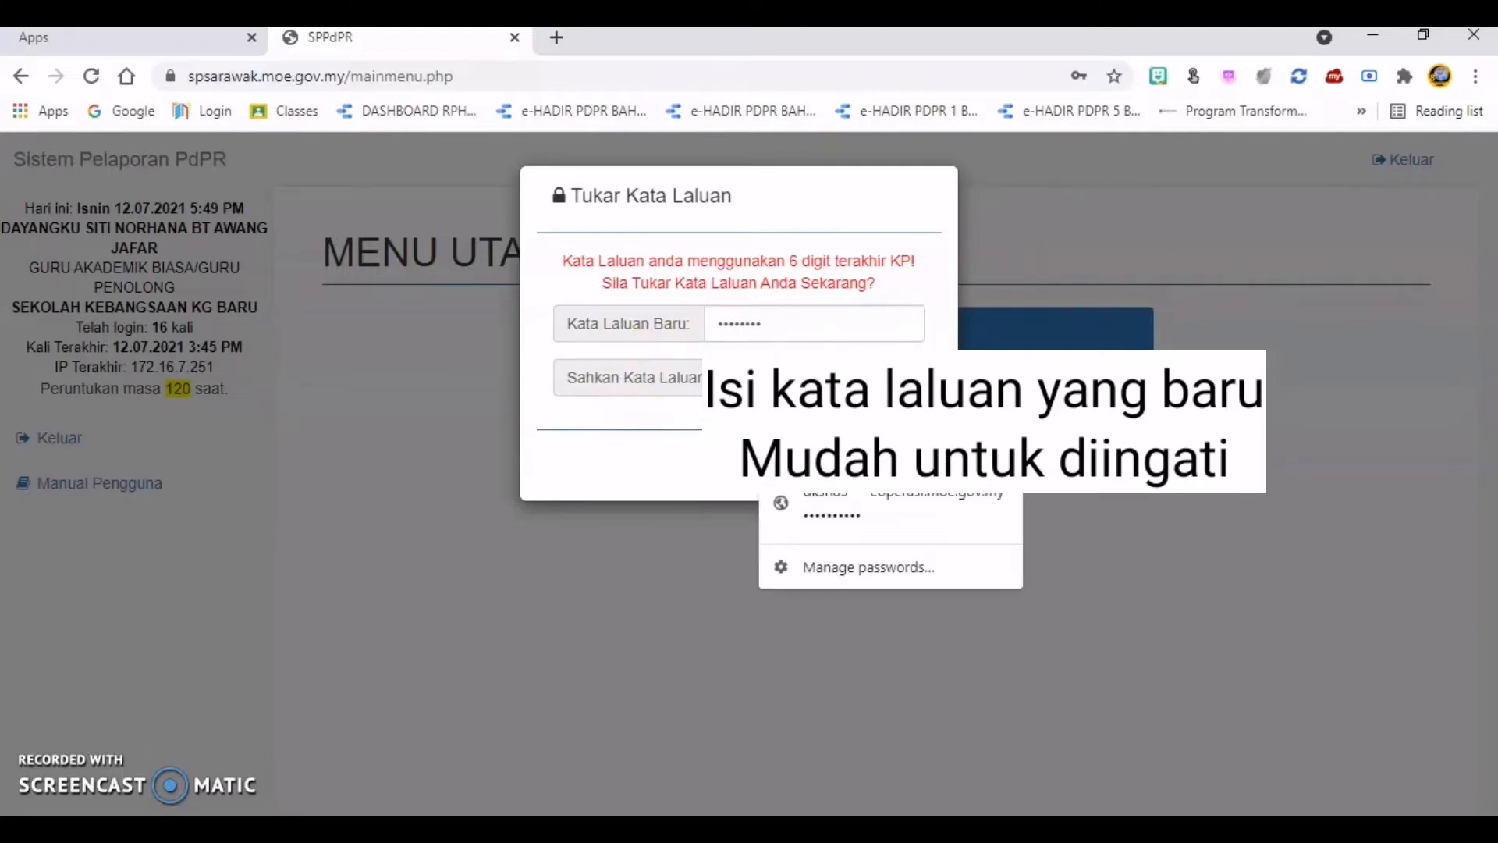
text(•)
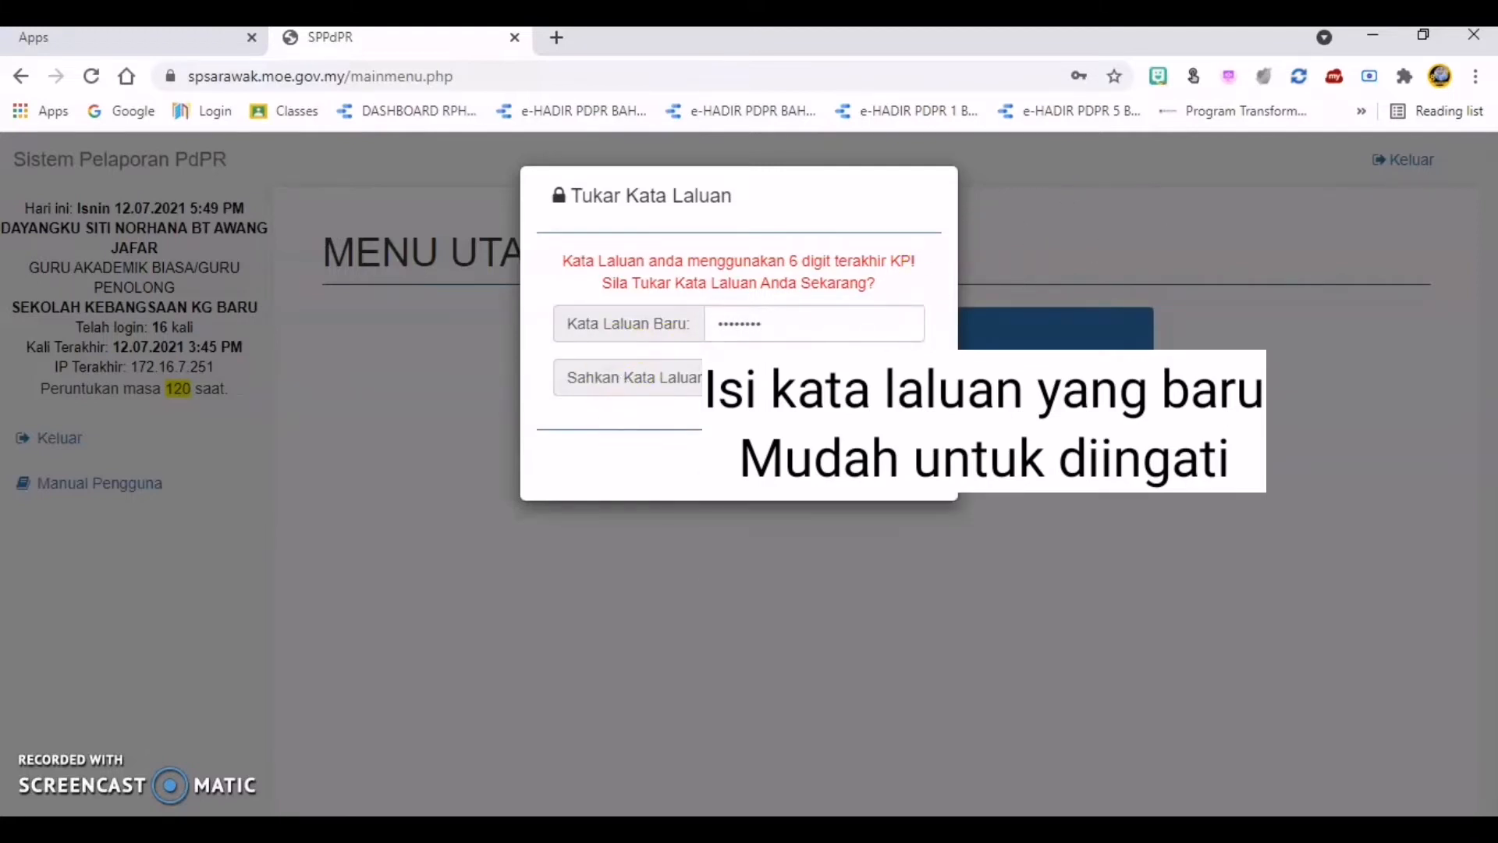
click(798, 380)
text(•)
click(861, 480)
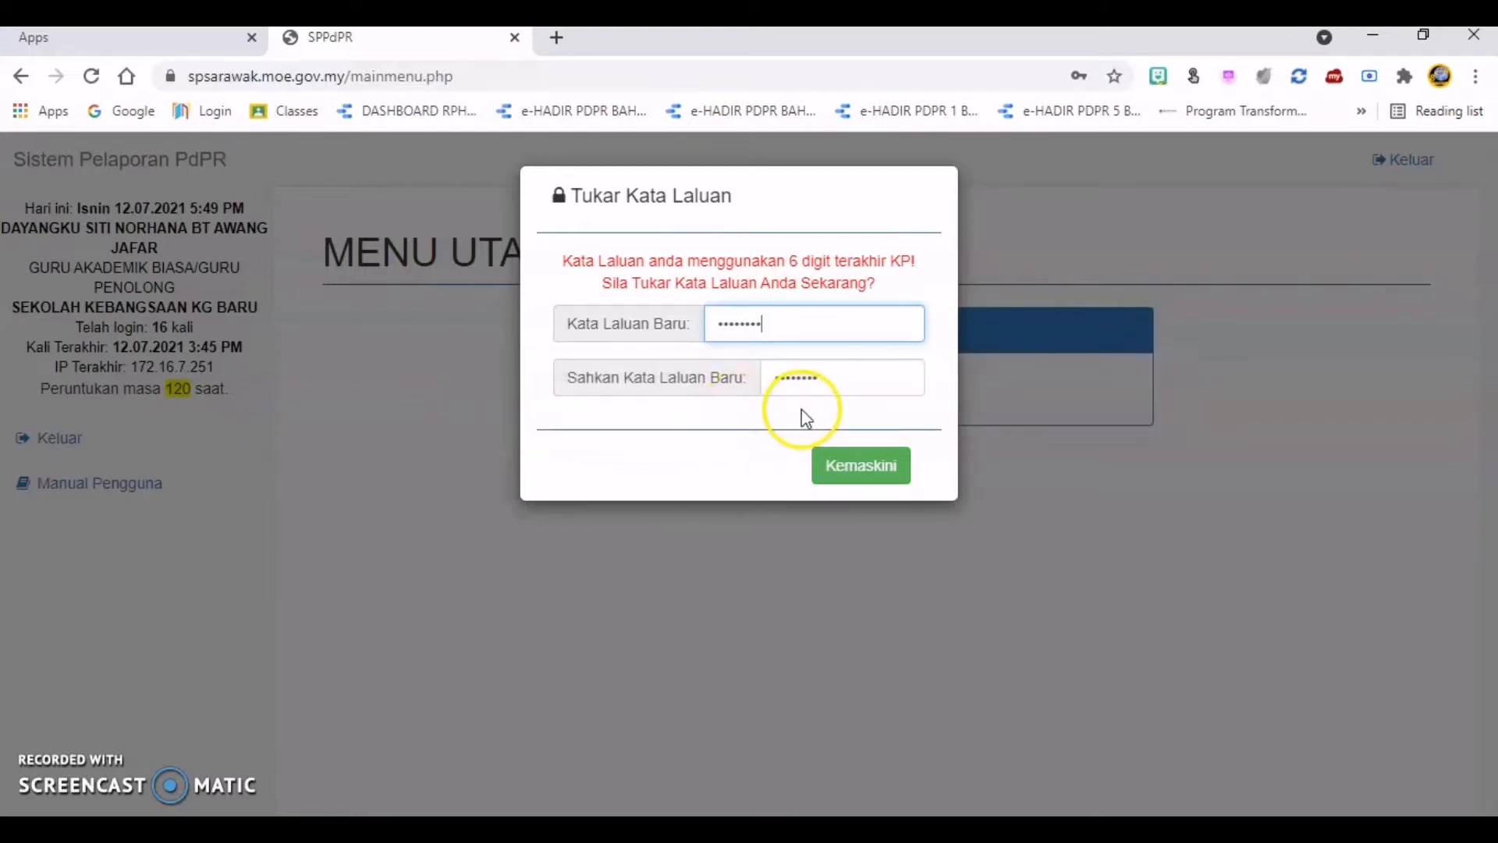
click(862, 467)
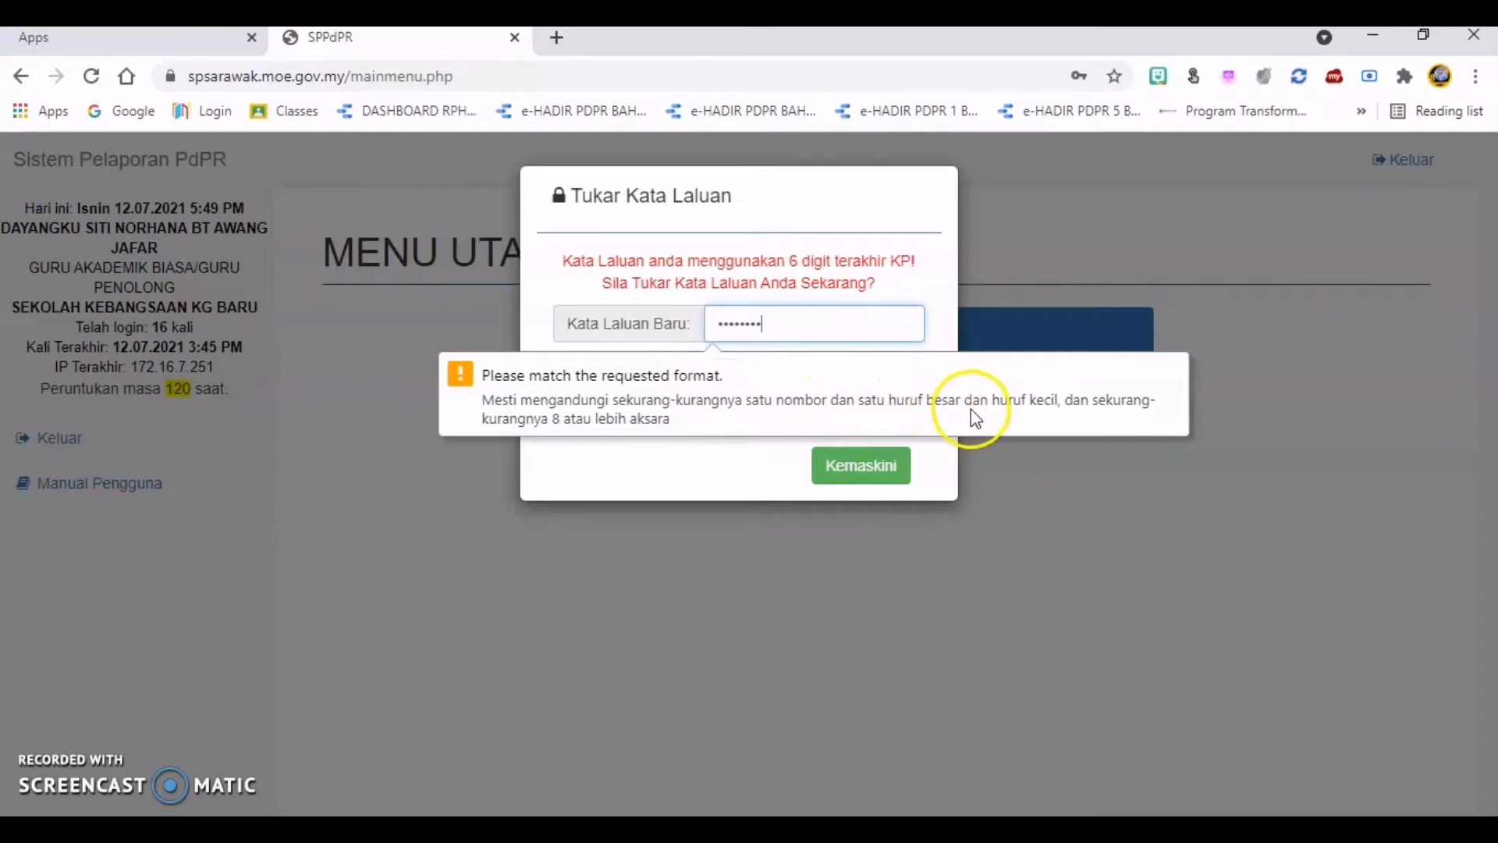
click(692, 428)
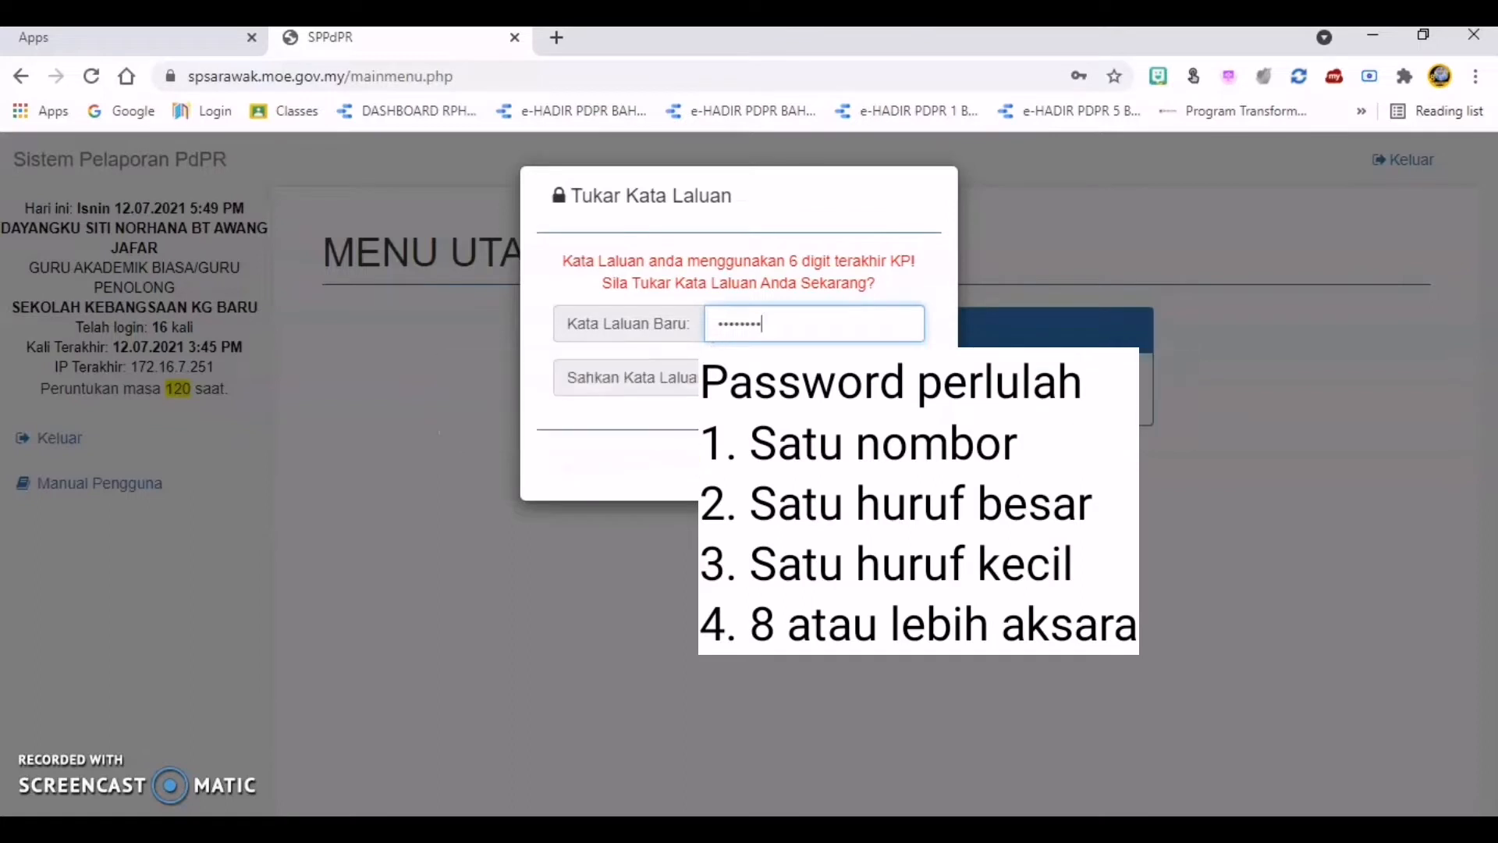
Step: Replace the Kata Laluan Baru entry with a password containing a number, uppercase and lowercase letters, and at least 8 characters
drag(776, 324, 684, 310)
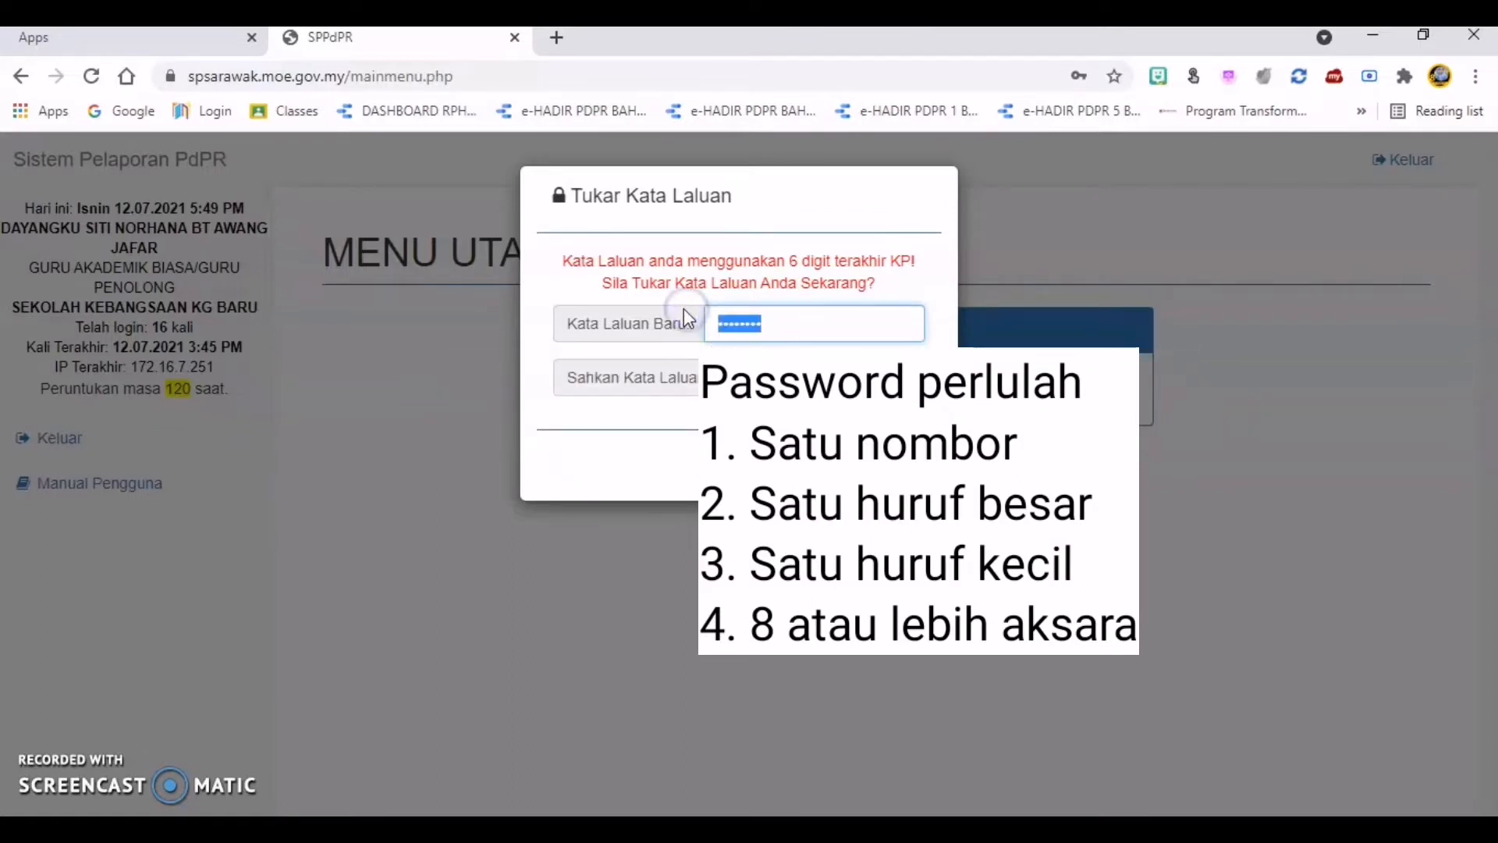
key(BackSpace)
click(628, 442)
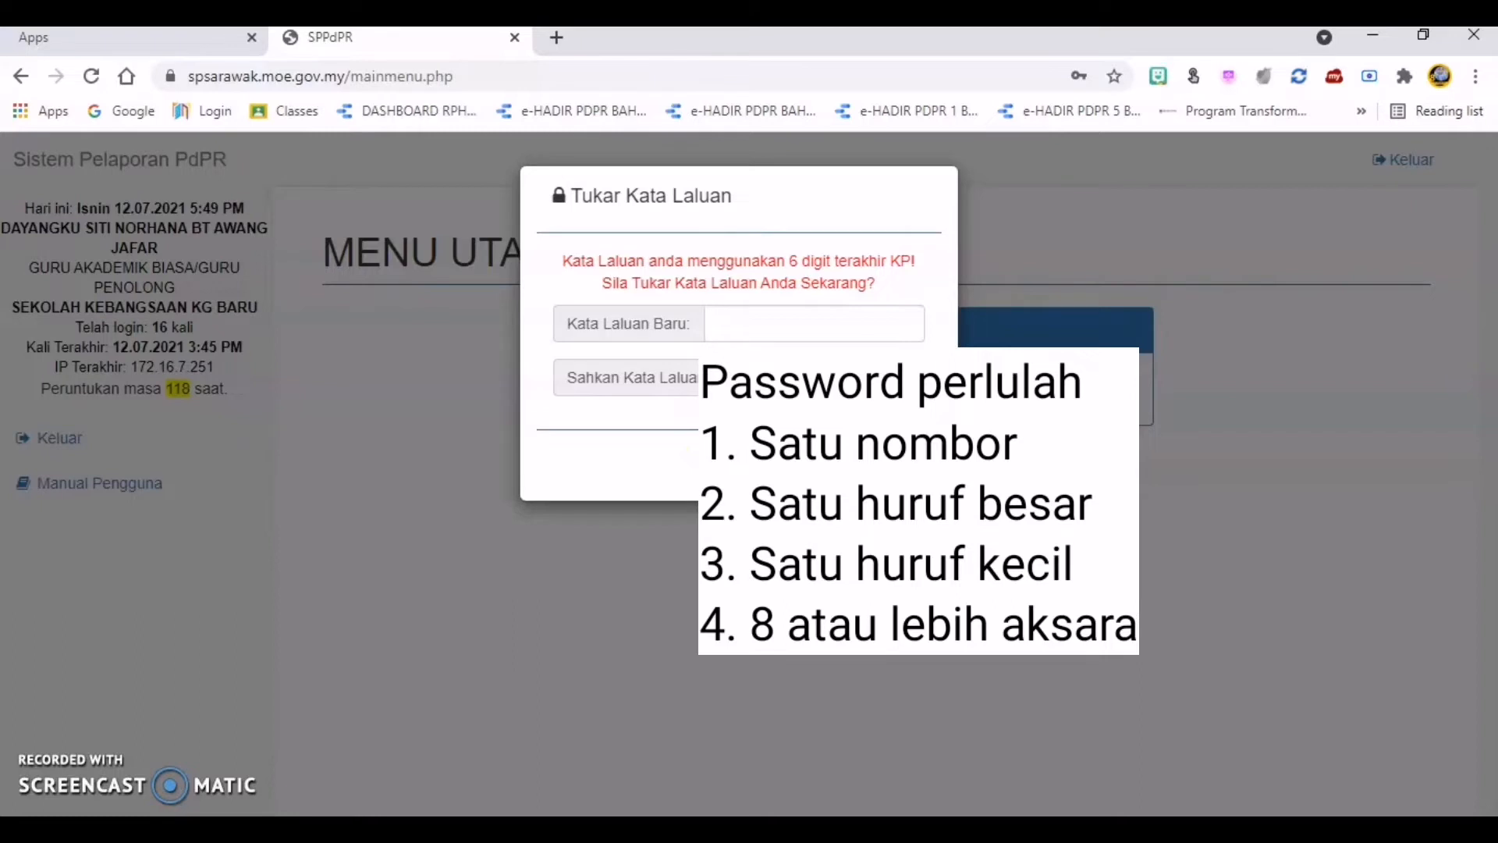
click(771, 330)
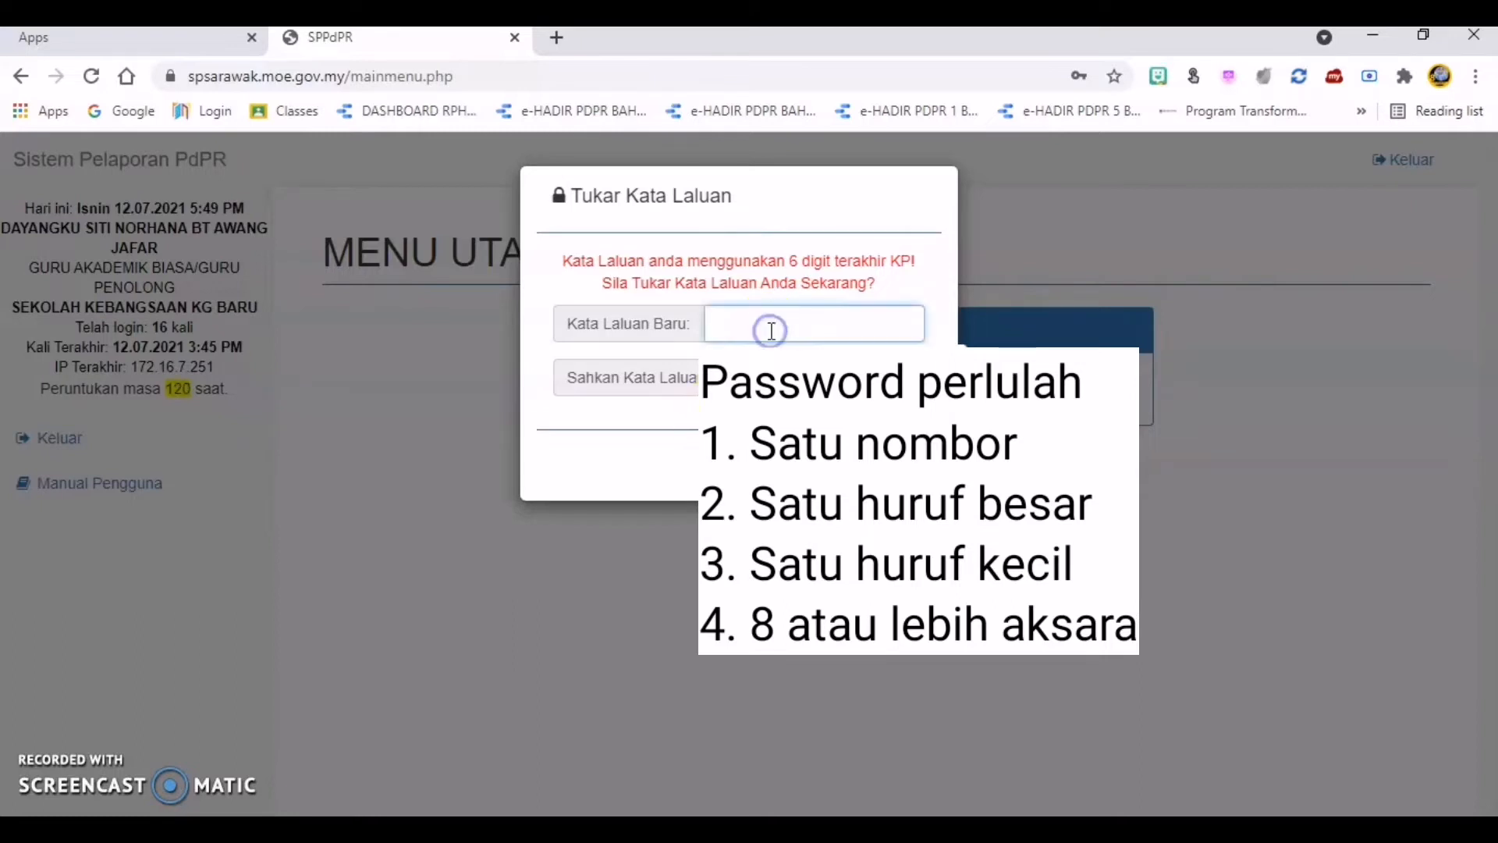
text(••••••••)
click(664, 426)
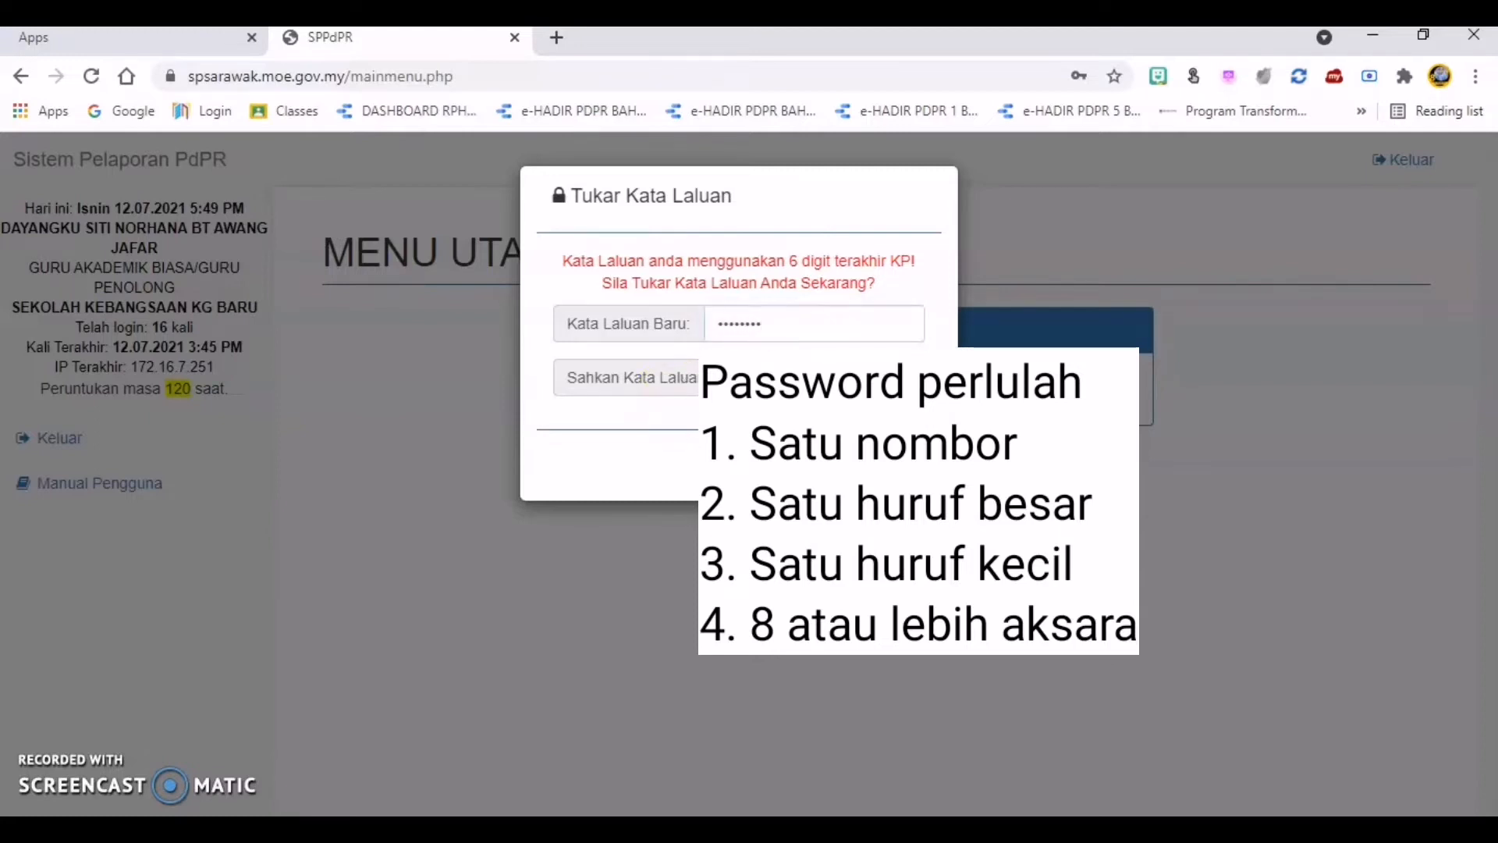
Step: Repeat the new password in Sahkan Kata Laluan Baru, submit the password change, and close the success message
click(771, 381)
text(•••••)
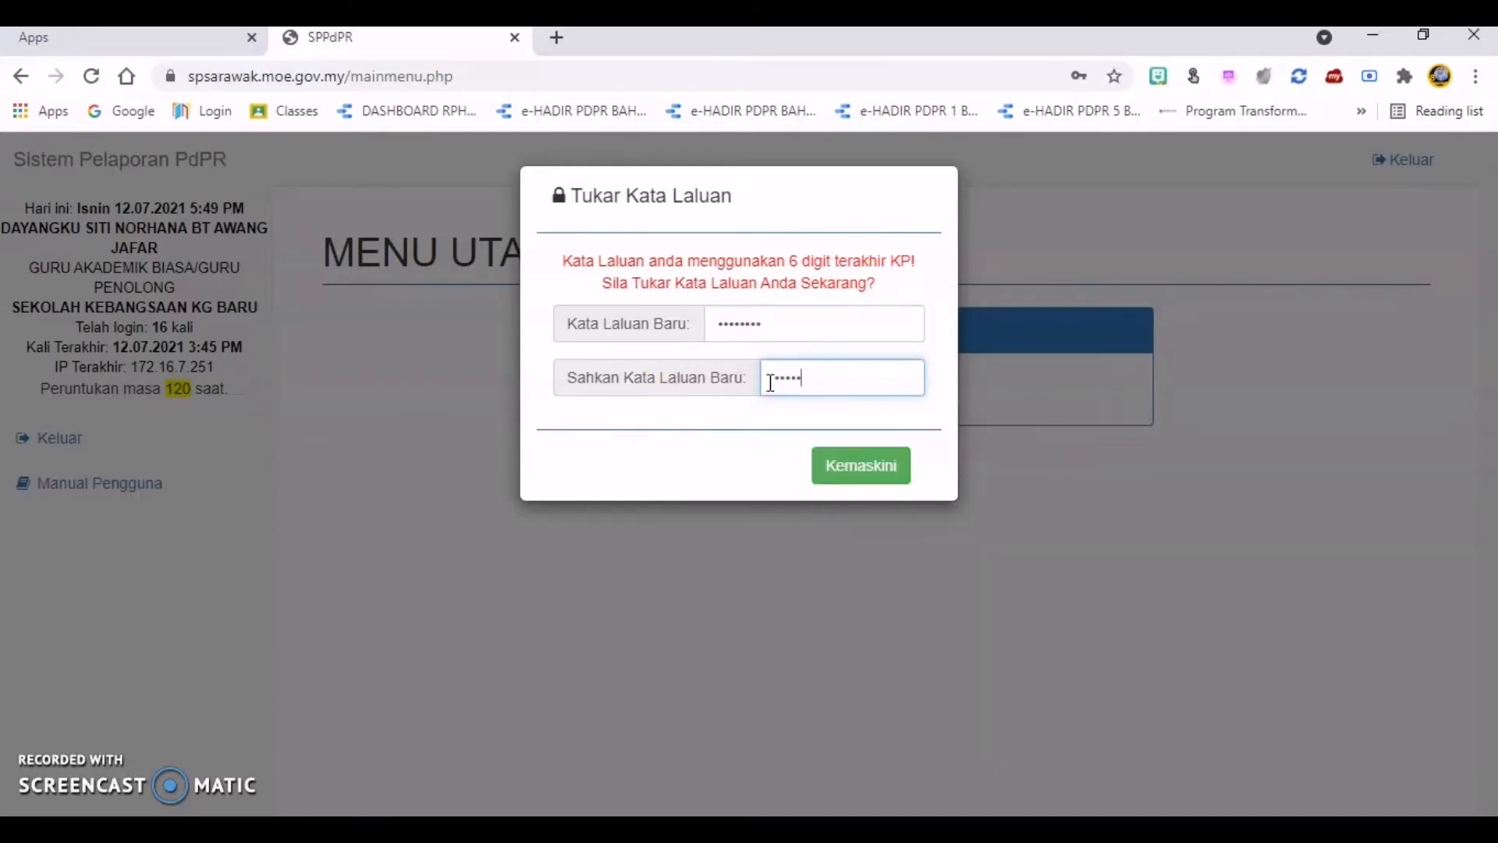
text(••)
click(846, 484)
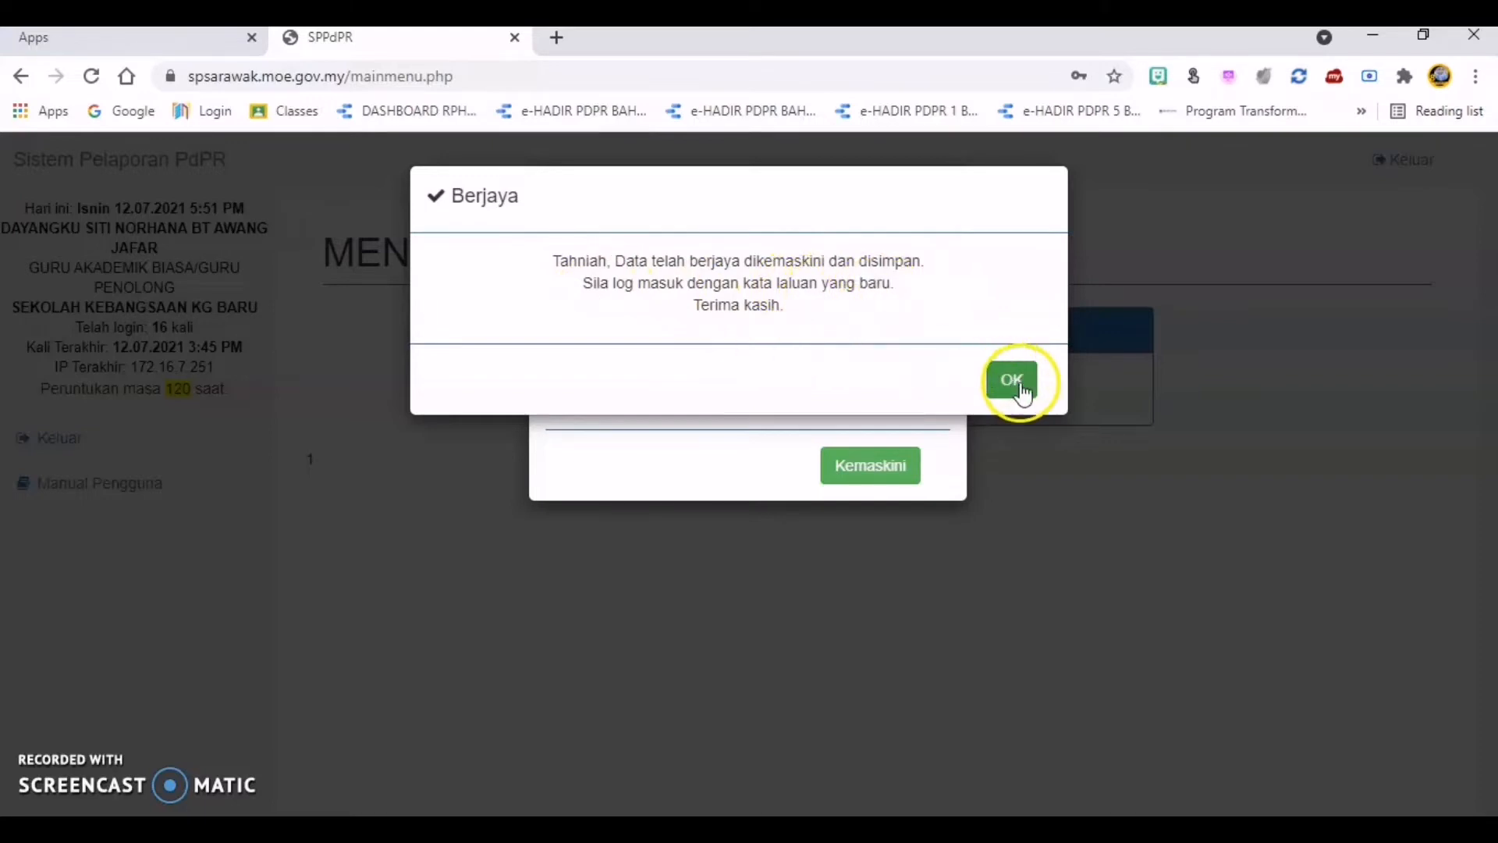
click(988, 379)
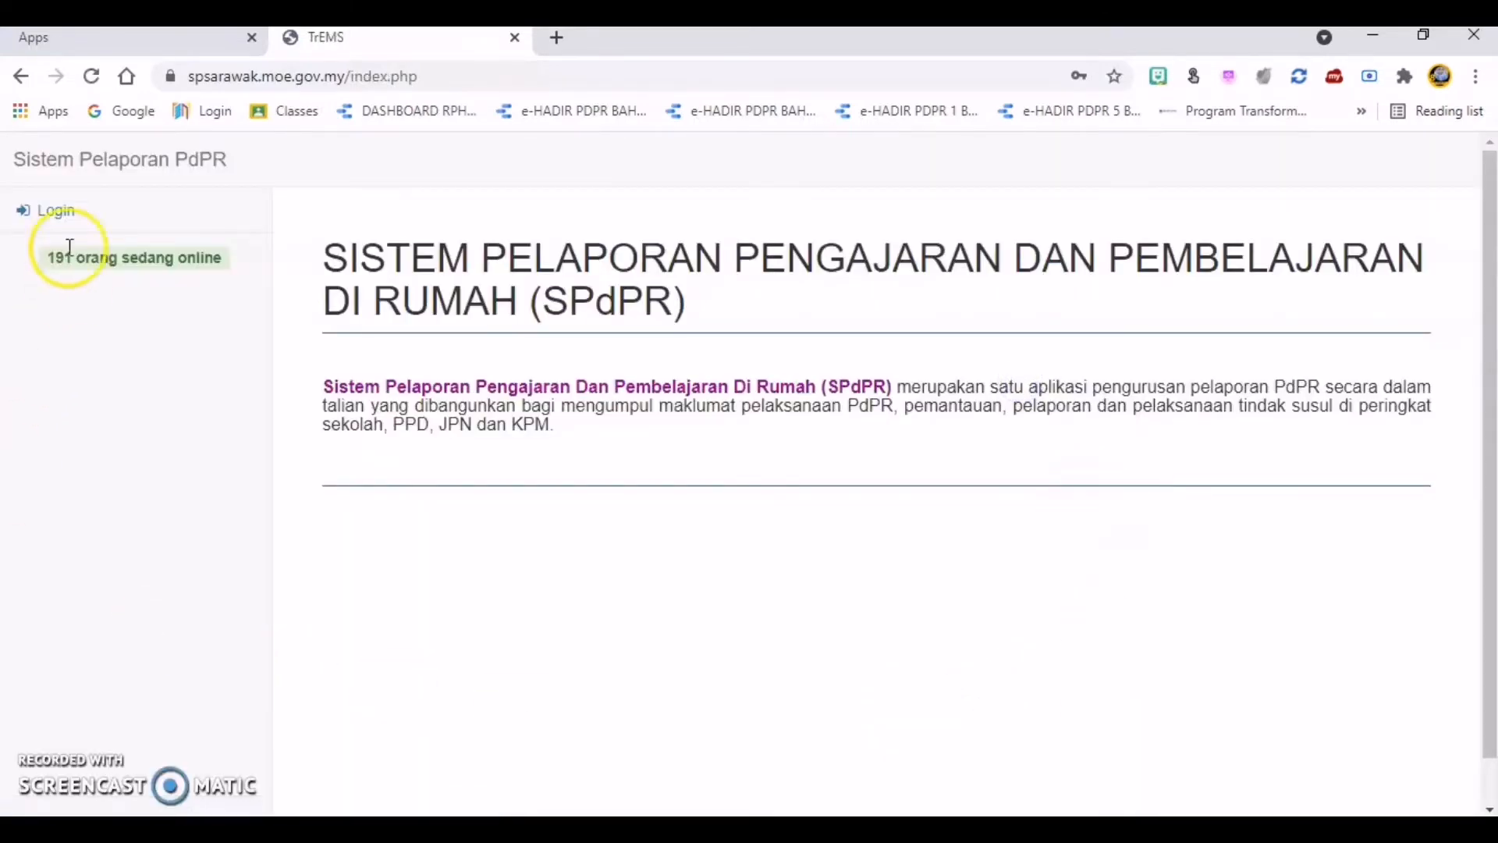
Step: Log back in with the user ID and new password, and open Sistem Pelaporan PDPR from the main menu
click(57, 212)
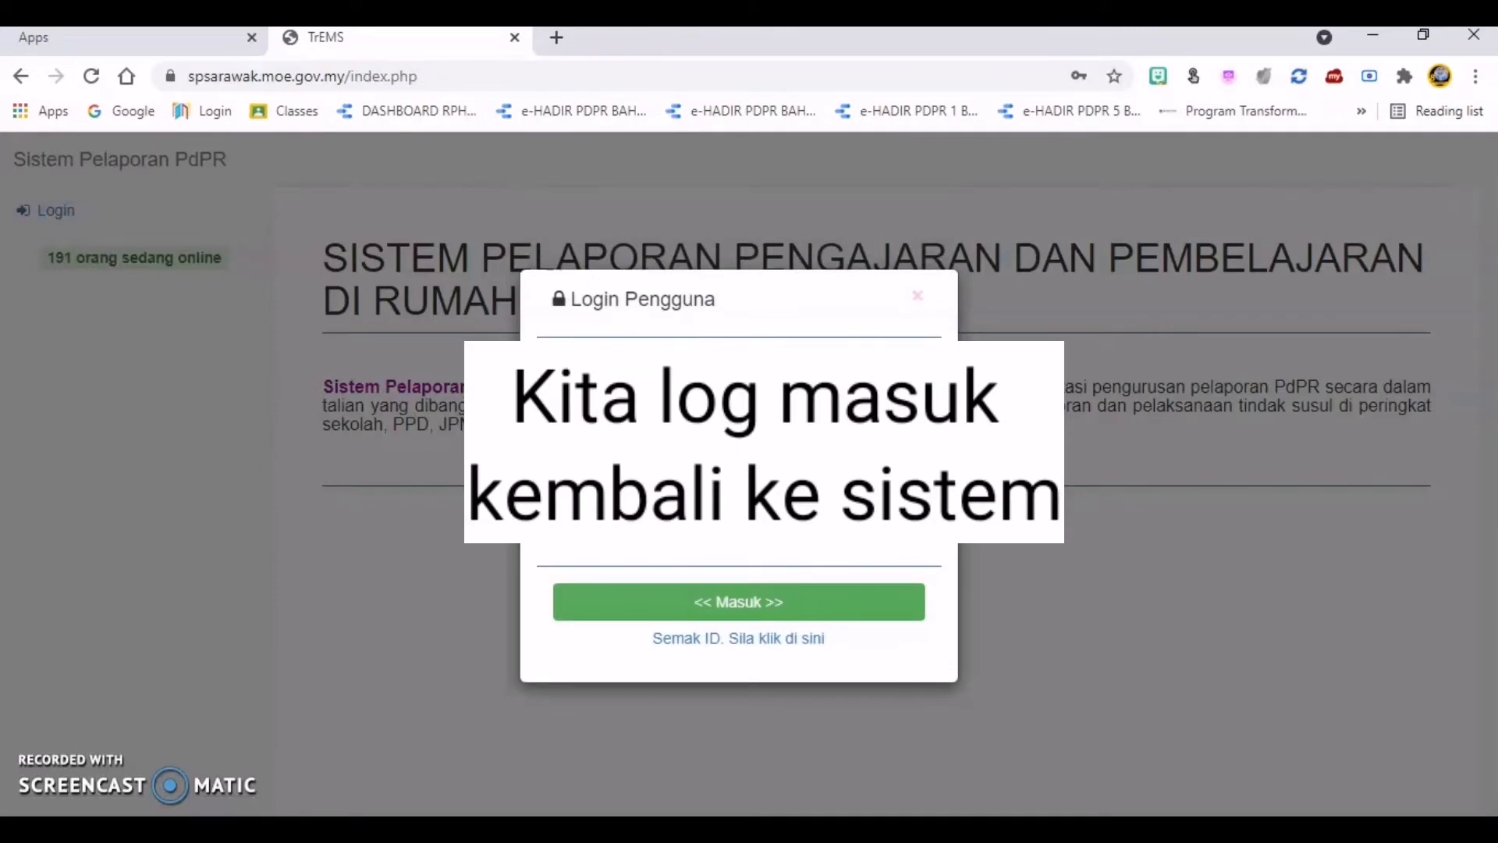
click(738, 417)
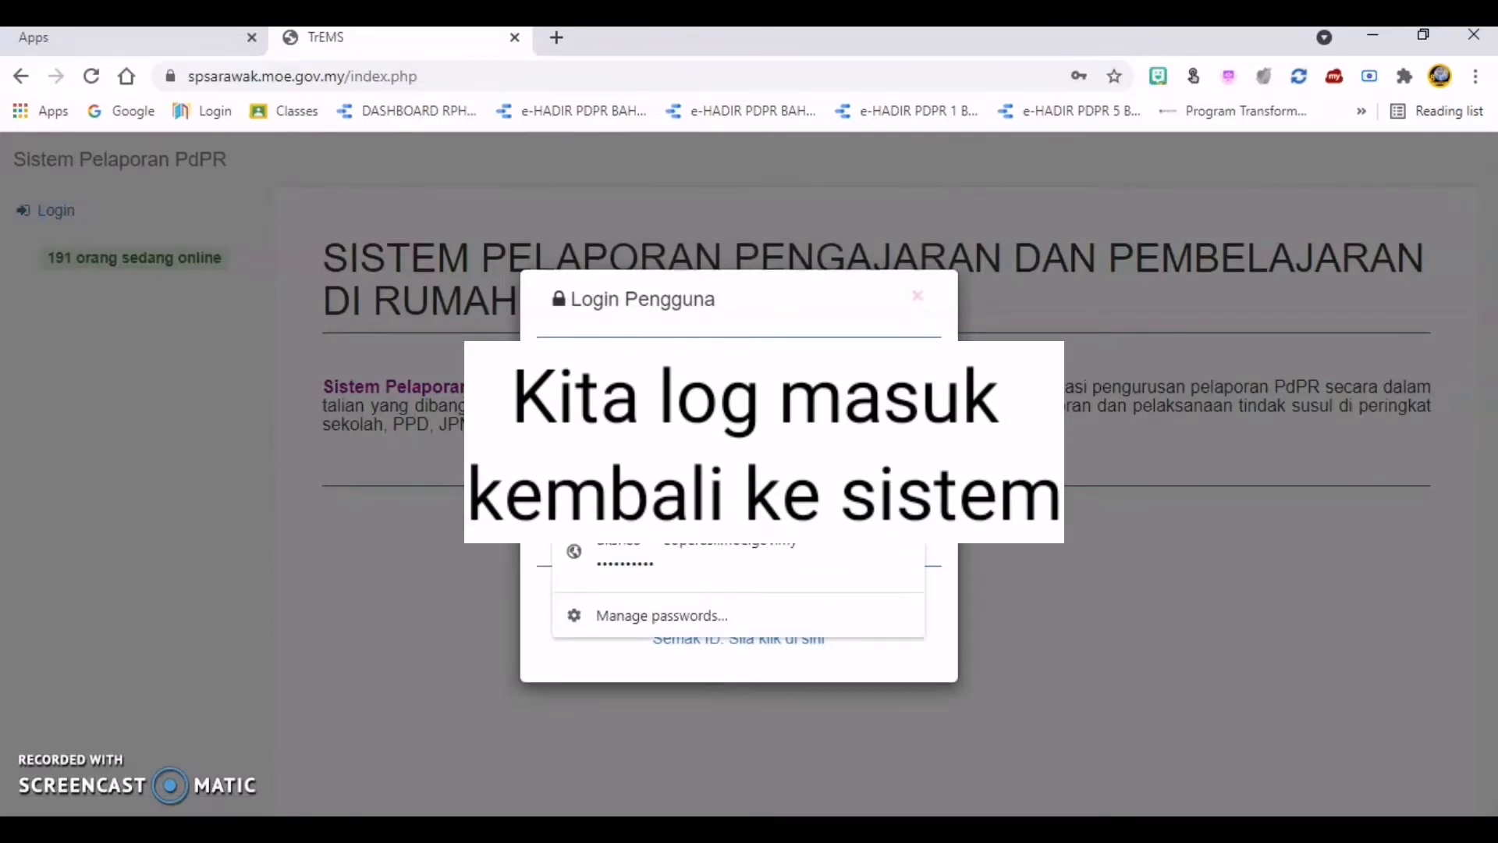
click(702, 491)
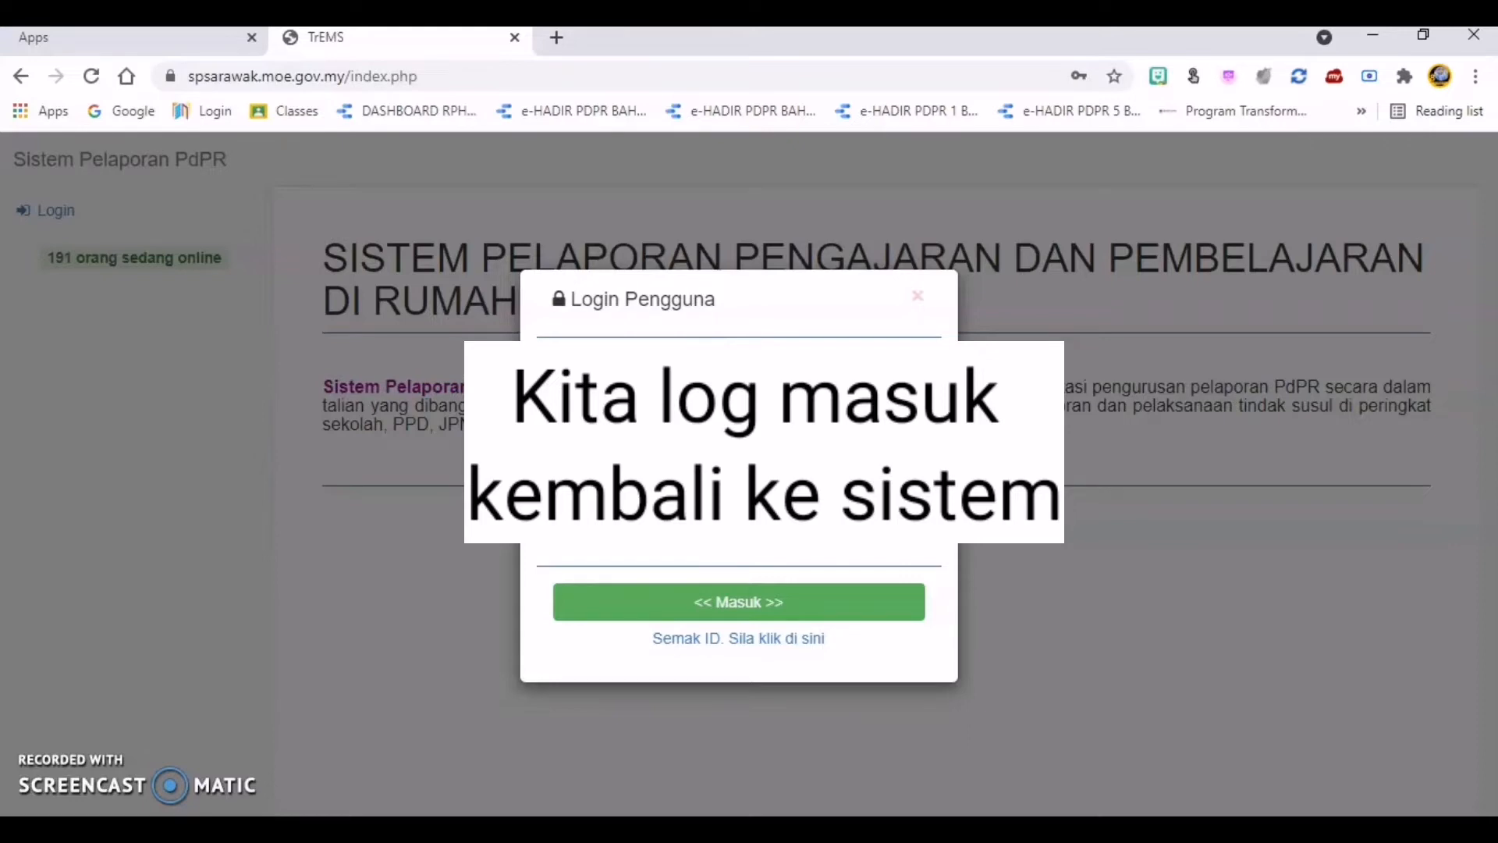
click(798, 608)
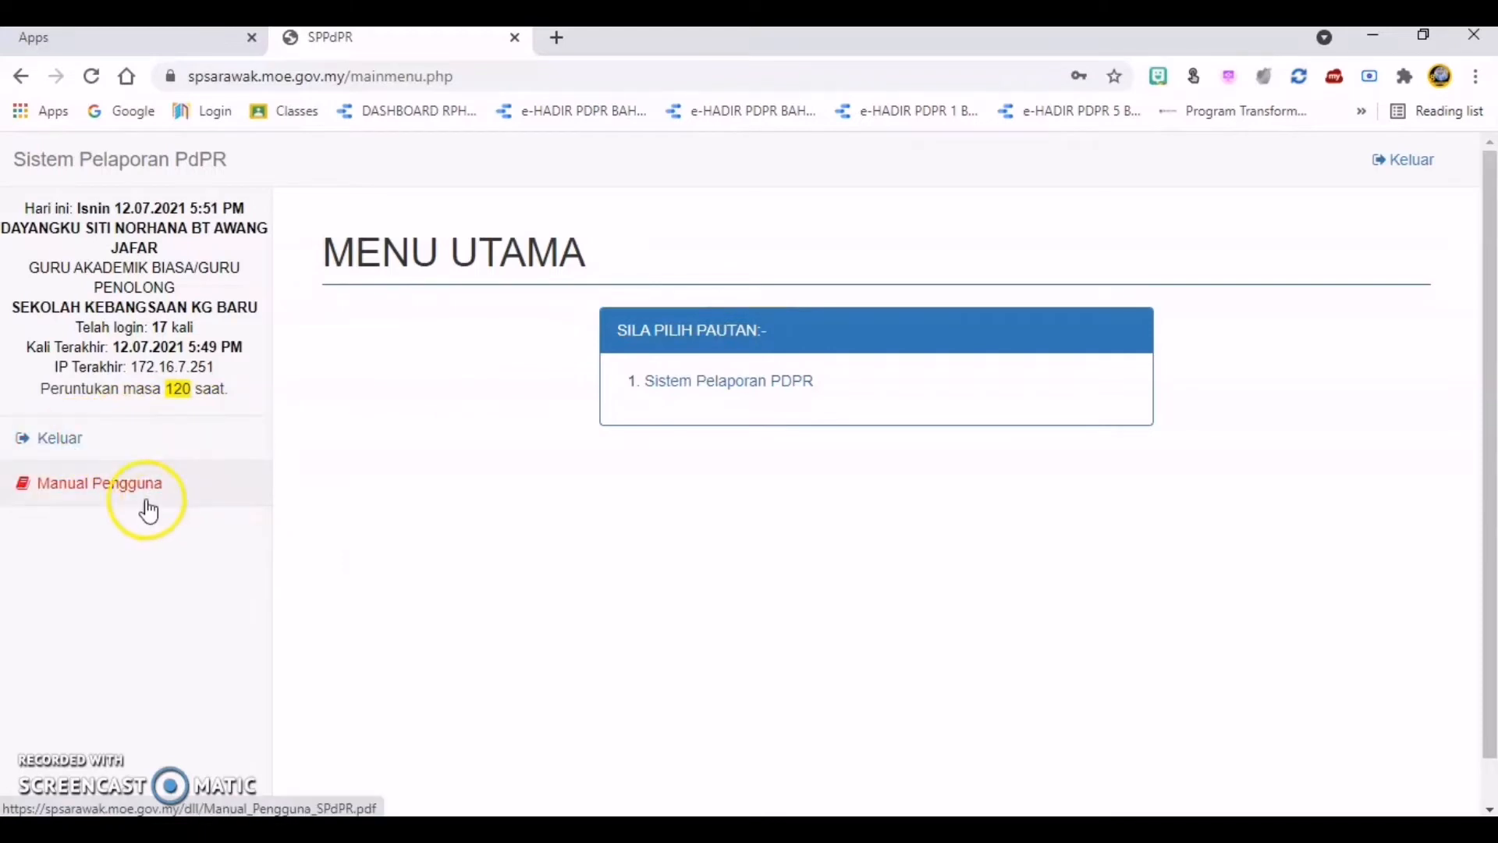
click(728, 391)
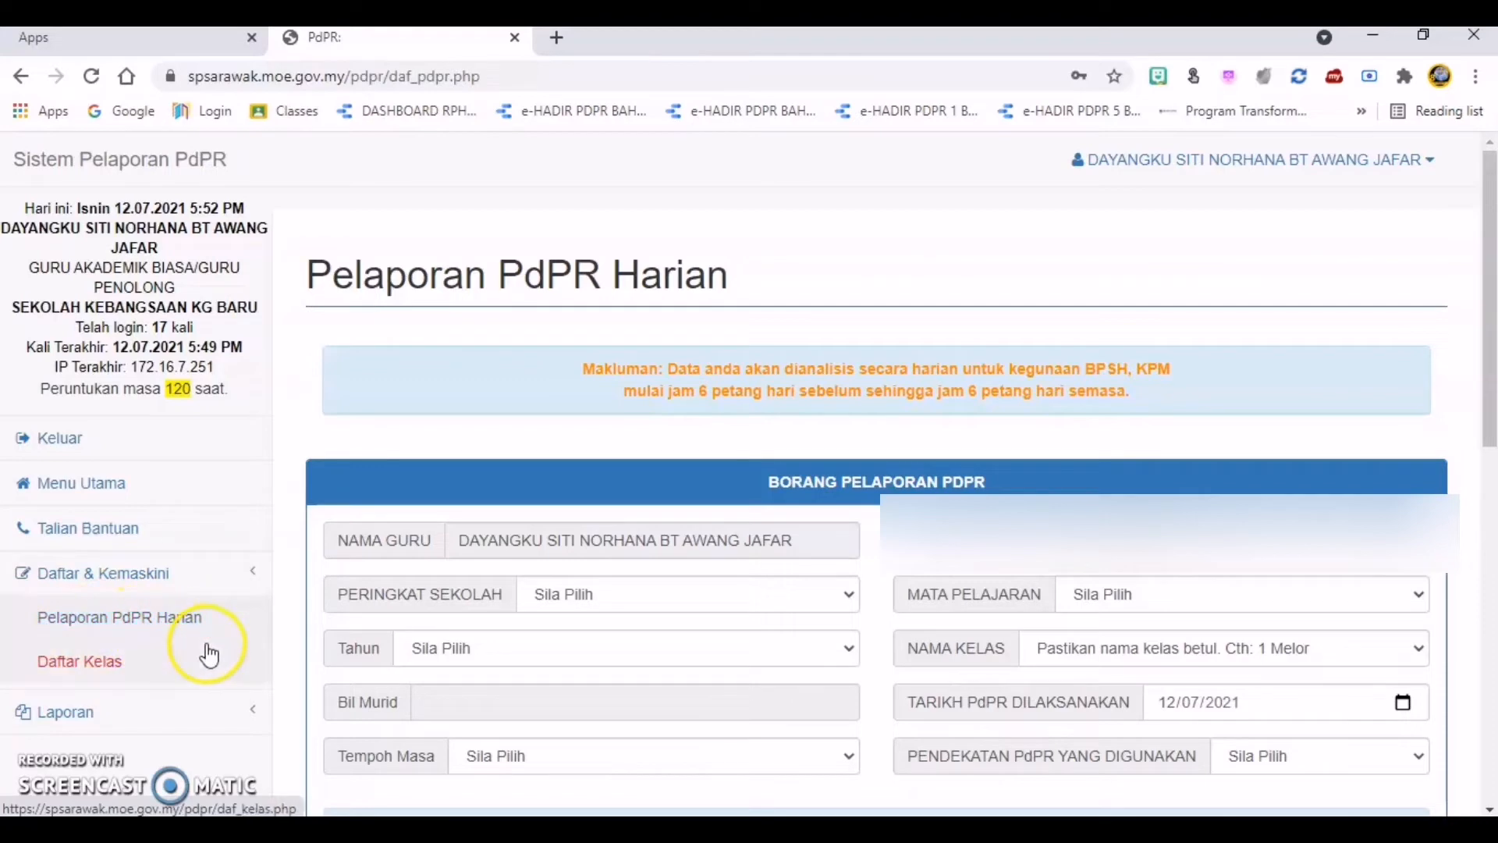
Step: Open Daftar Kelas and look through the list of registered classes and their pupil numbers
click(95, 671)
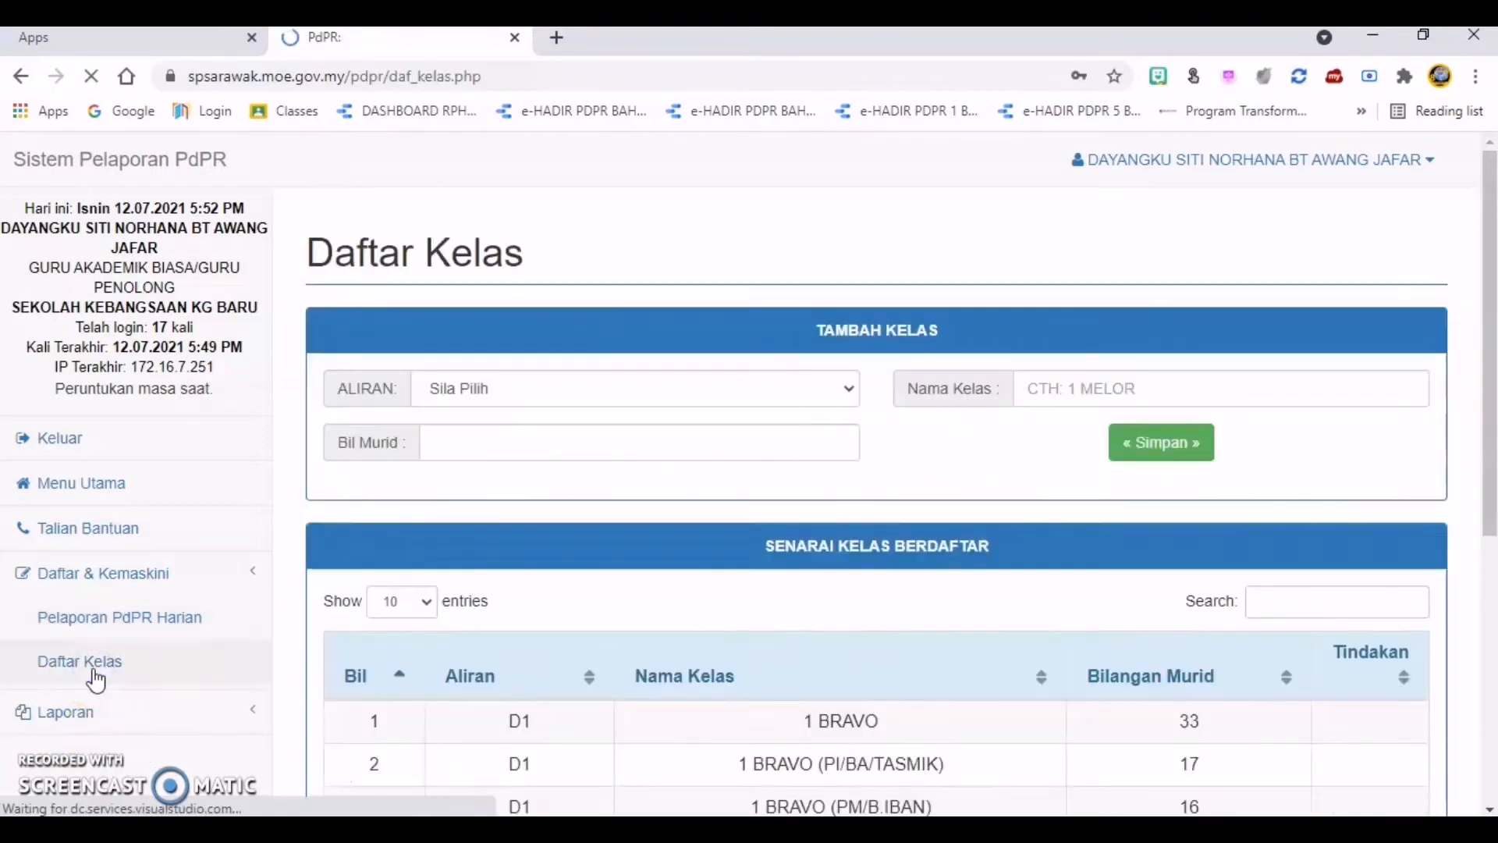
scroll(999, 578, down, 5)
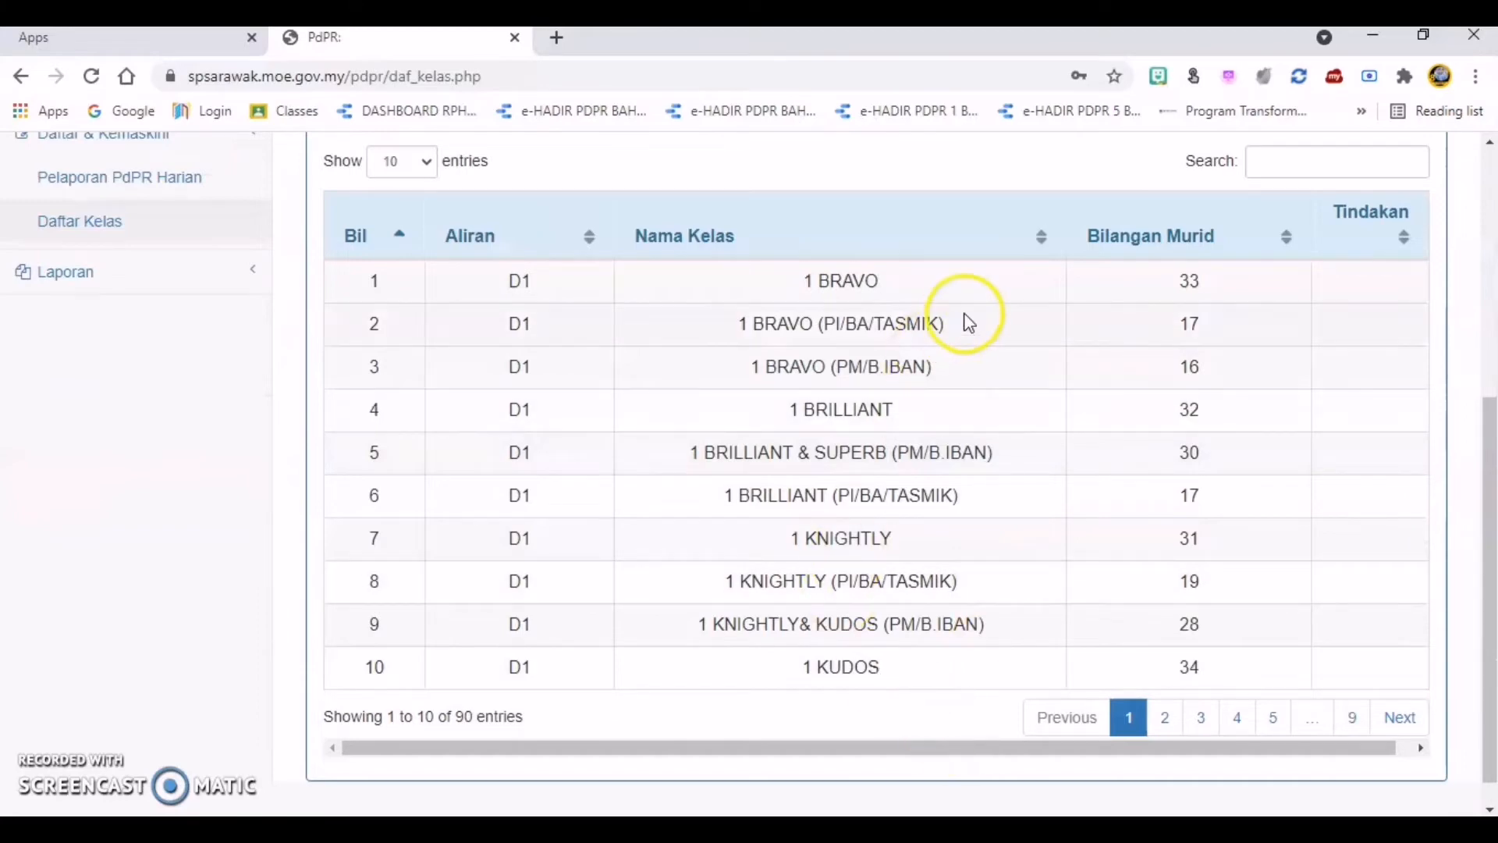
scroll(949, 712, up, 3)
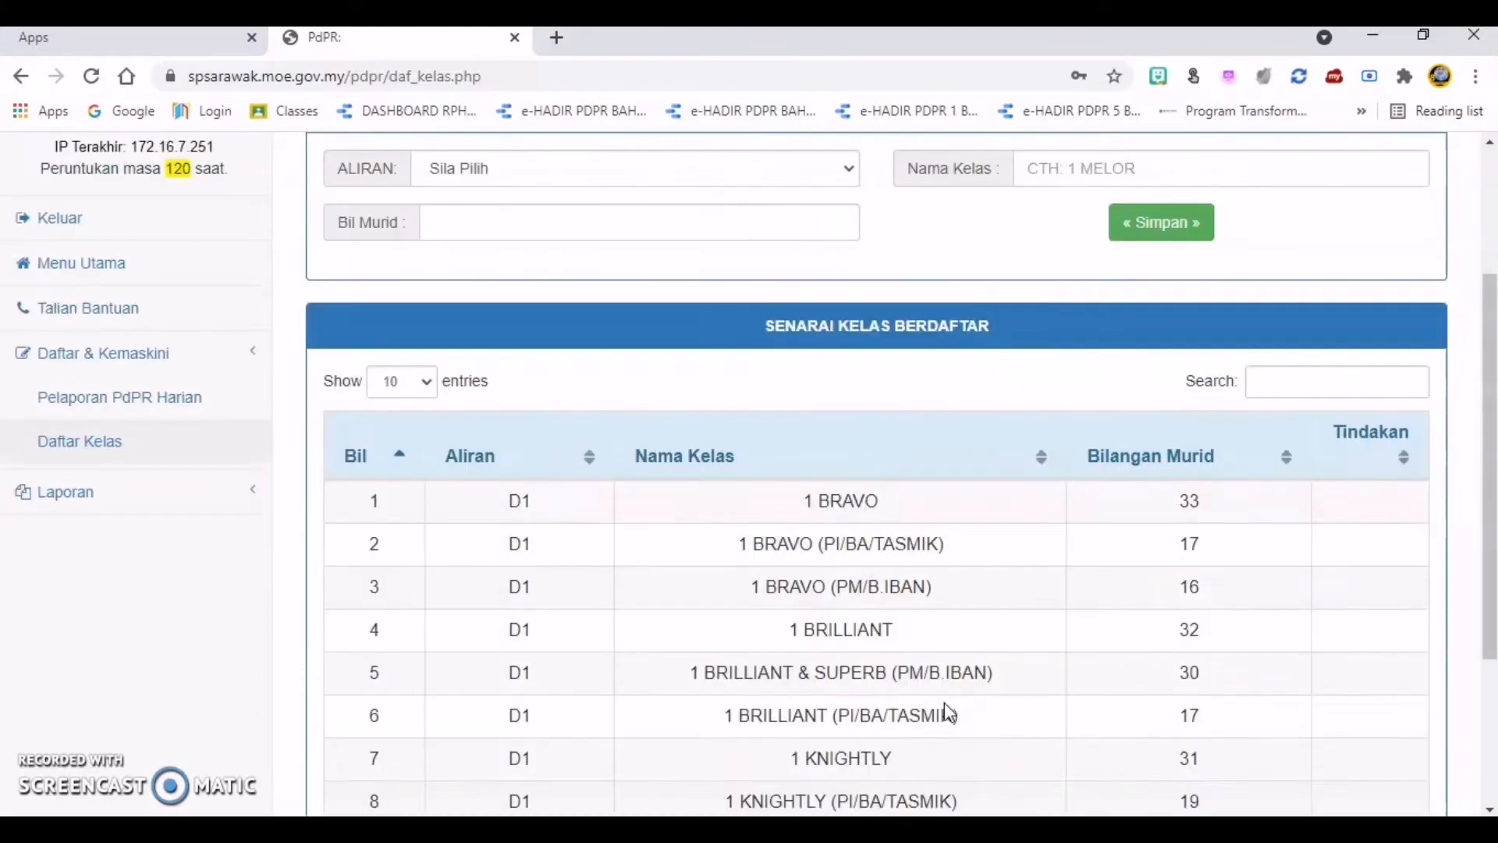
scroll(780, 595, up, 3)
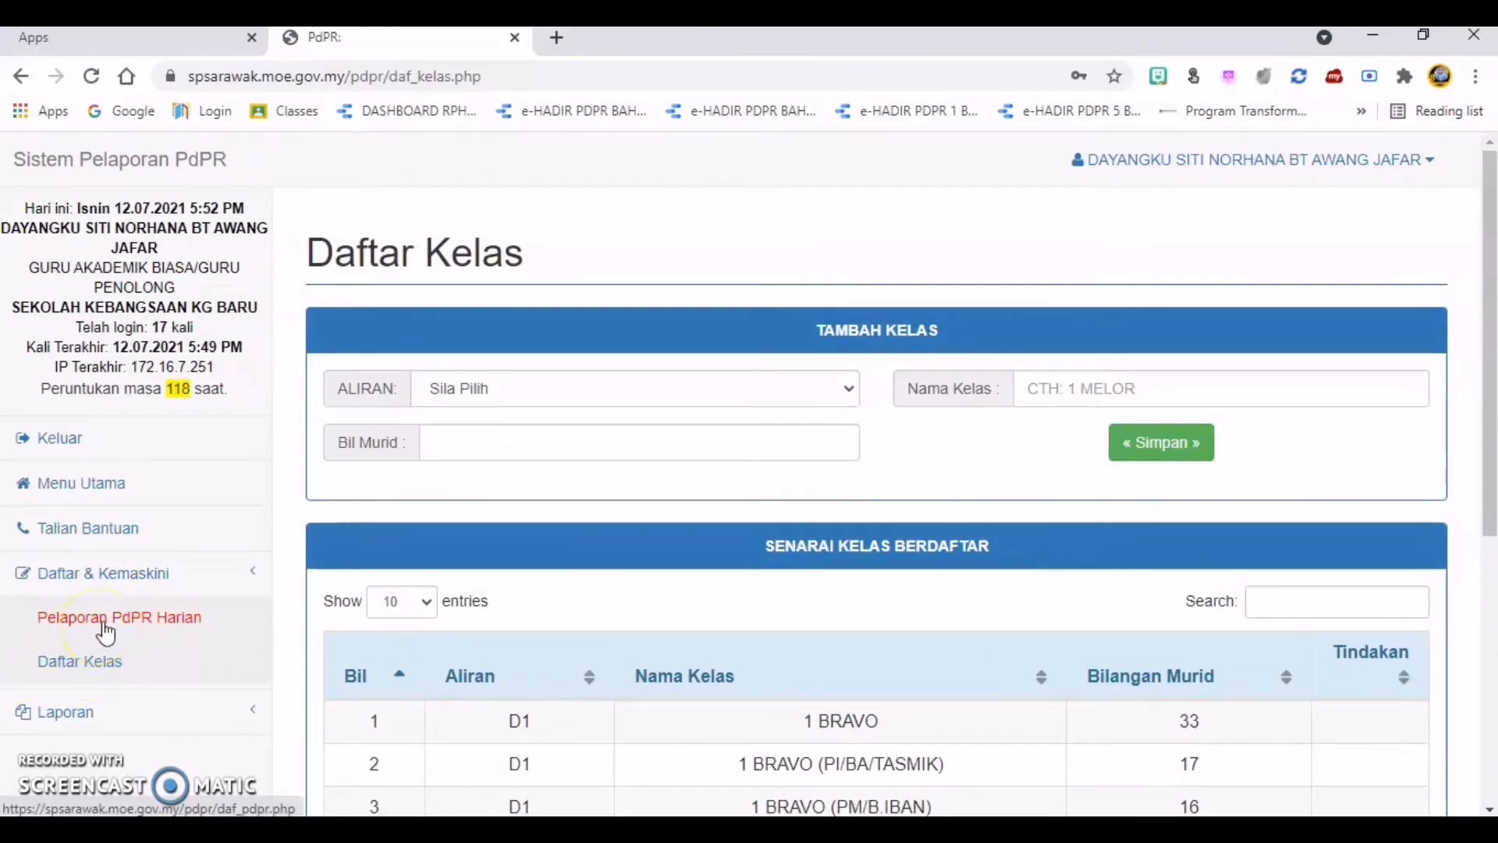
Step: Open the Pelaporan PdPR Harian form and set PERINGKAT SEKOLAH to RENDAH
click(143, 623)
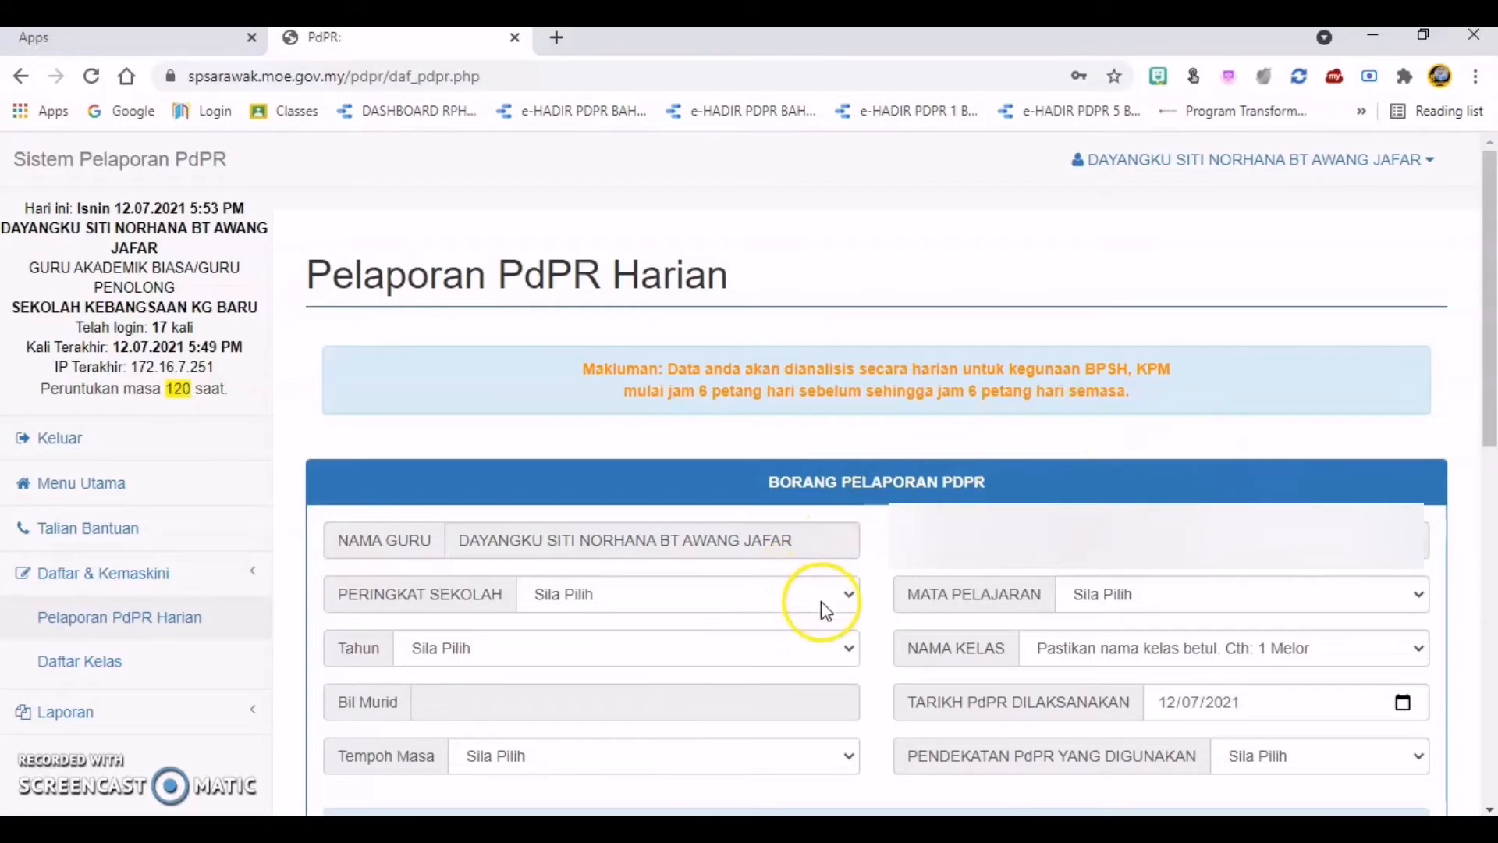
scroll(1118, 476, down, 1)
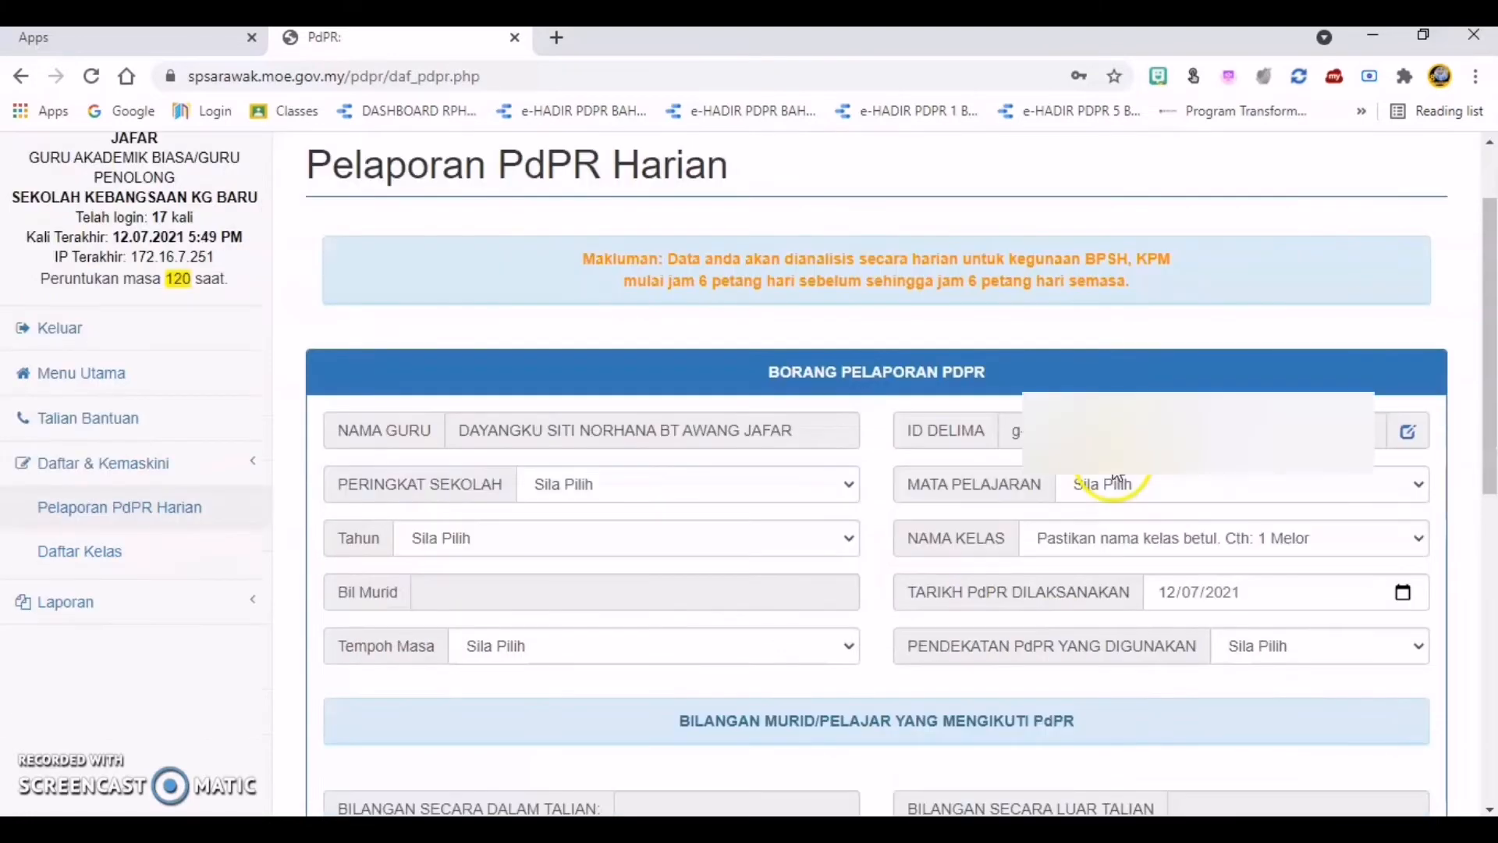
click(843, 487)
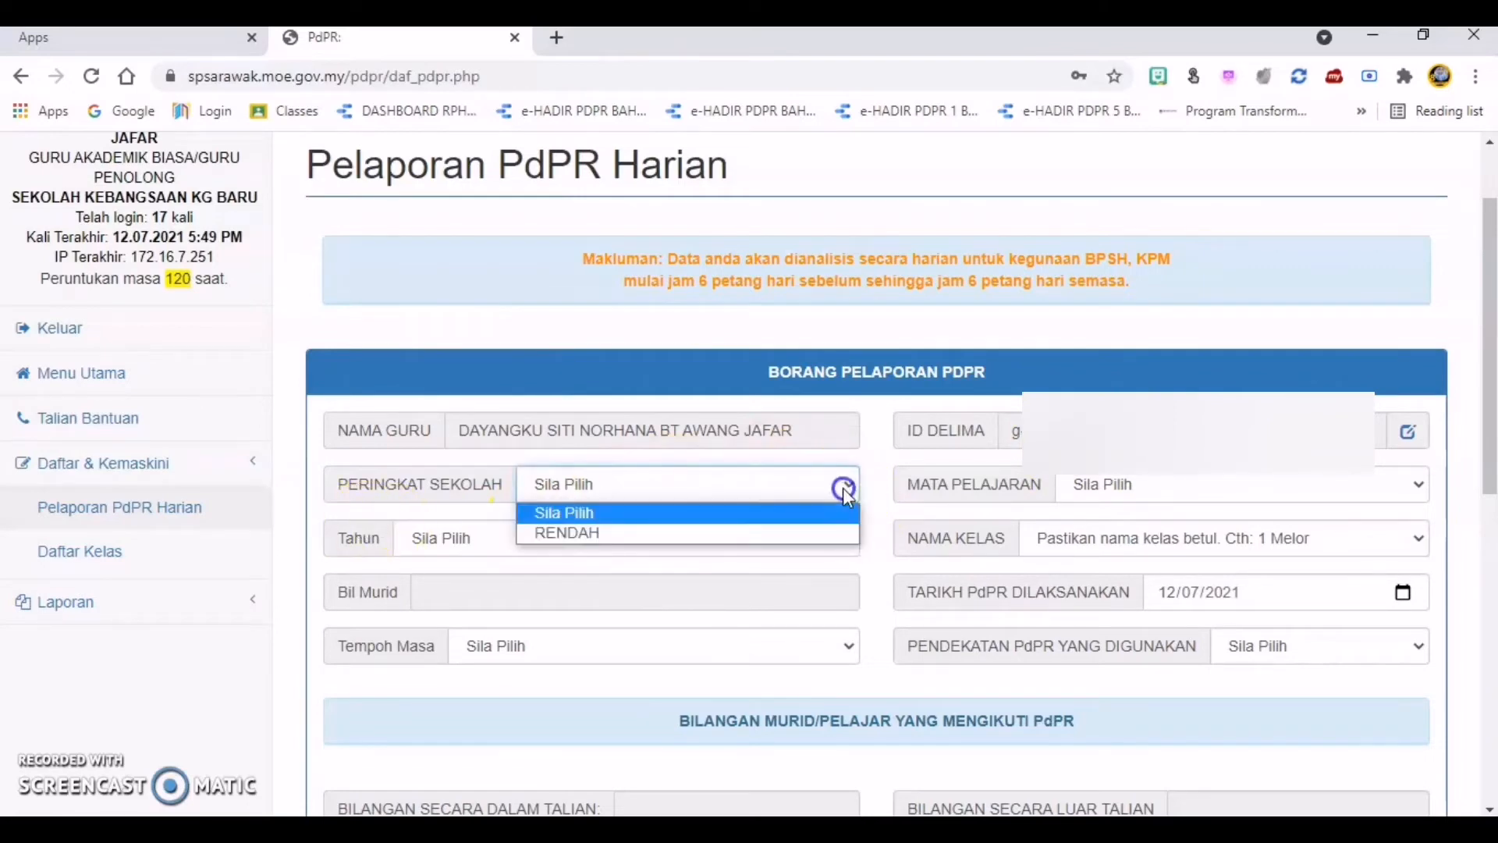
click(838, 538)
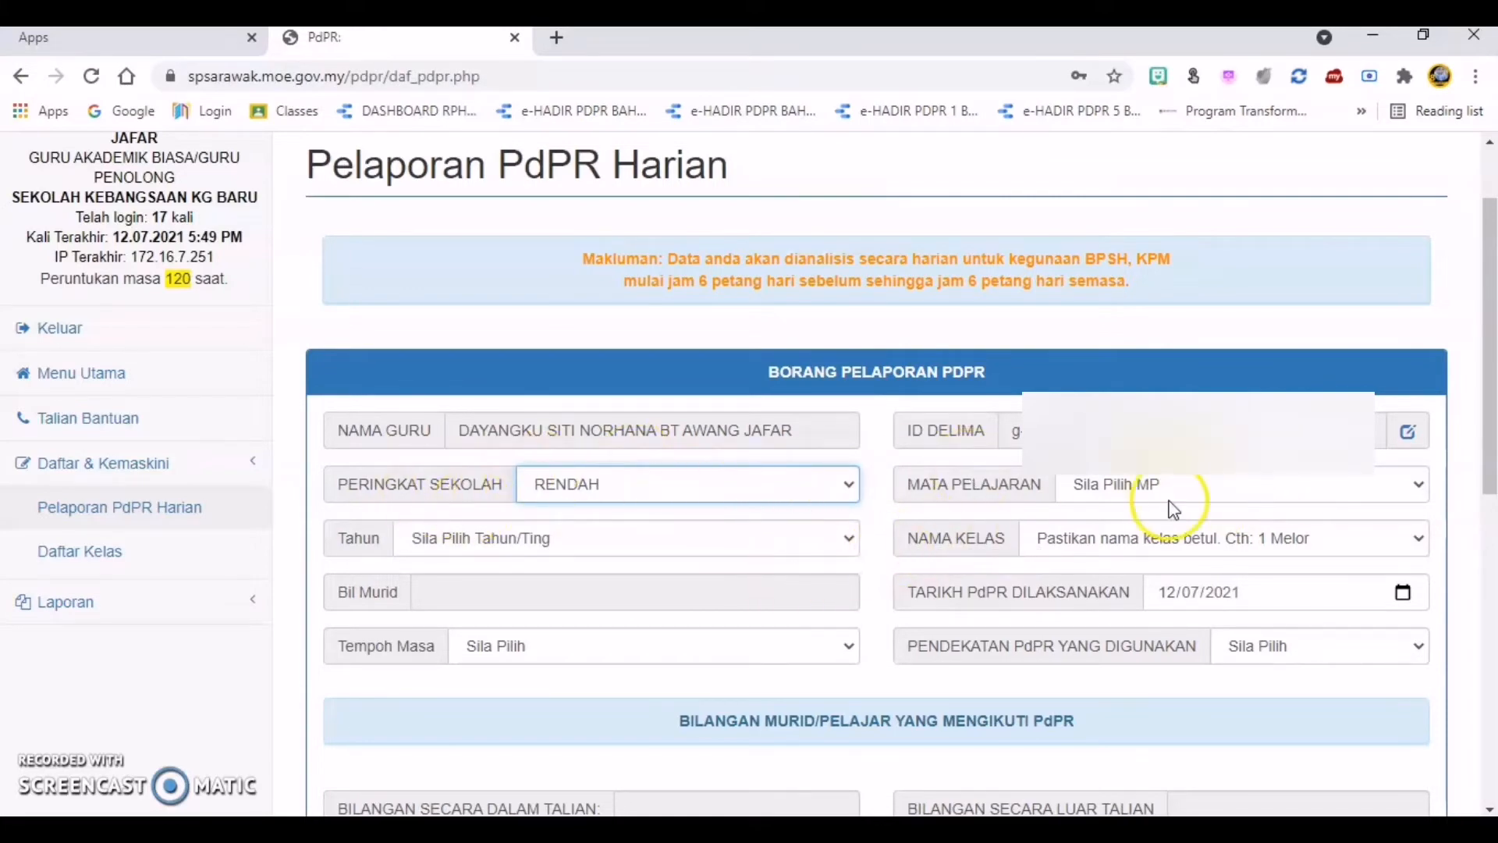
Step: Set MATA PELAJARAN to BAHASA INGGERIS, Tahun to D1 and NAMA KELAS to 1 BRAVO
click(1419, 487)
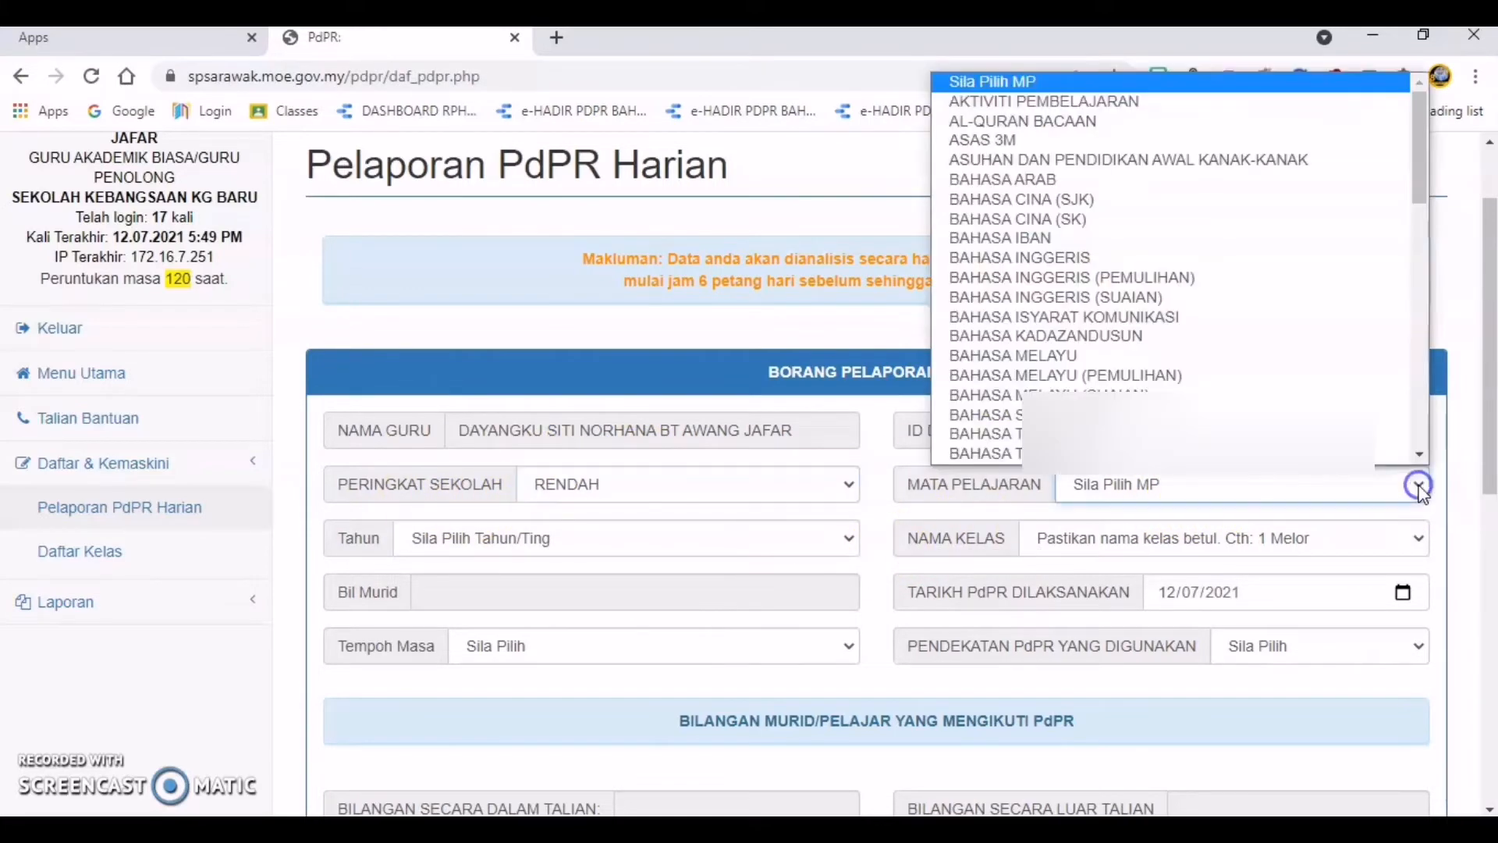
click(1234, 257)
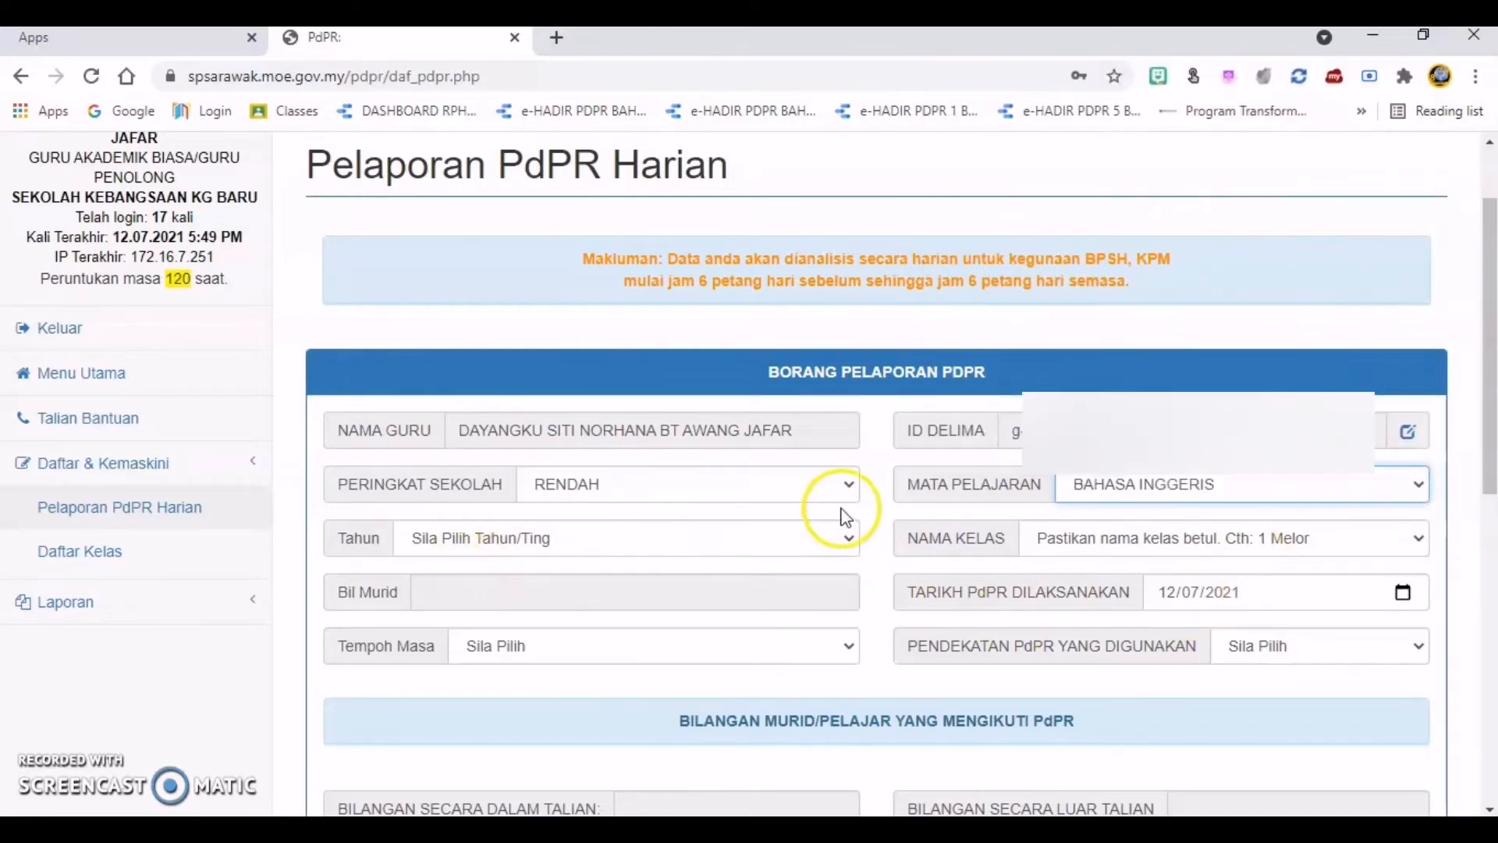
click(856, 538)
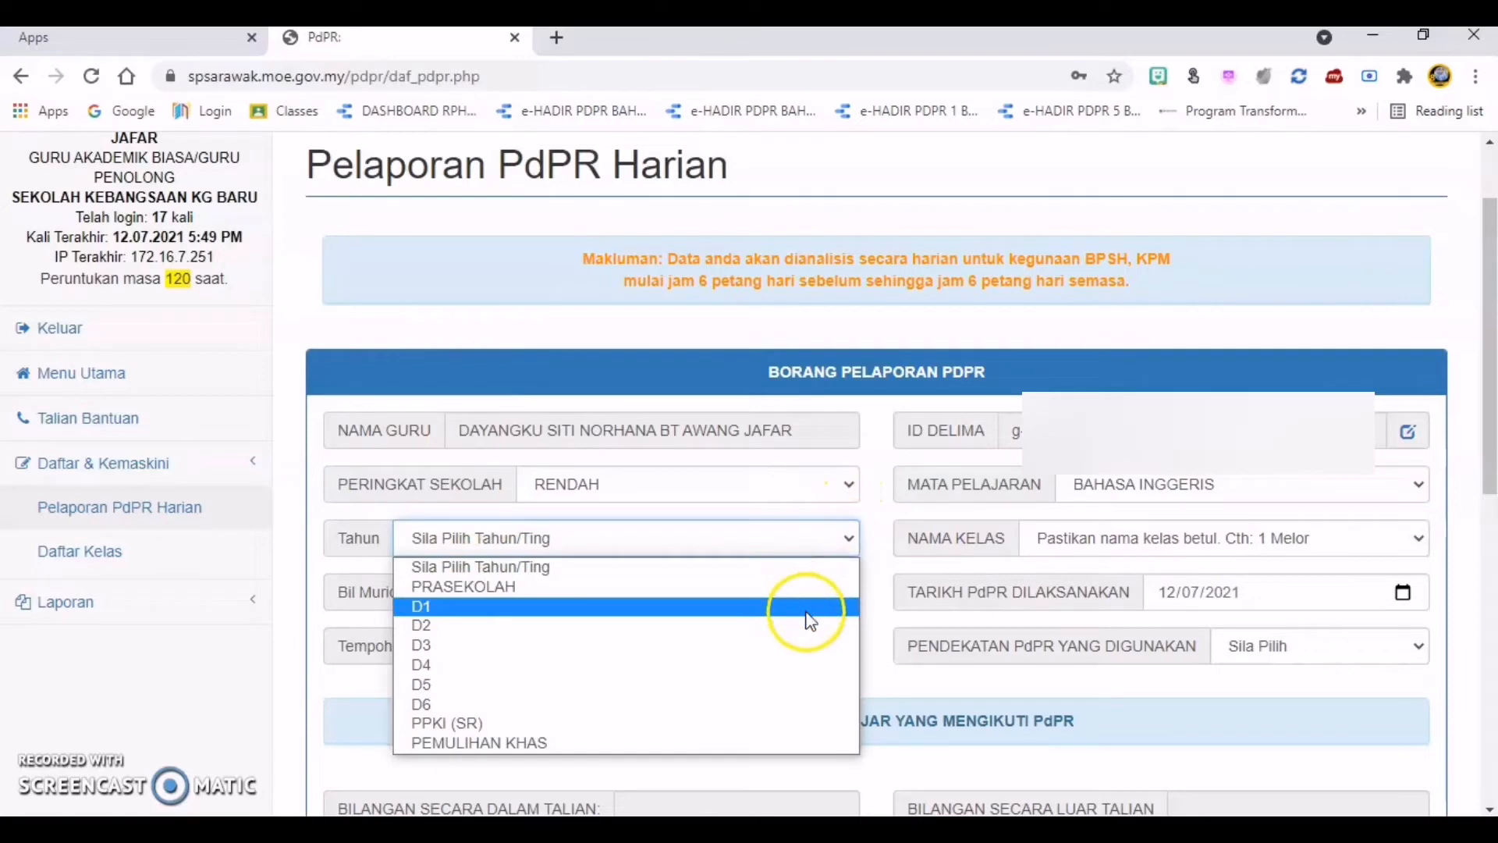
click(797, 606)
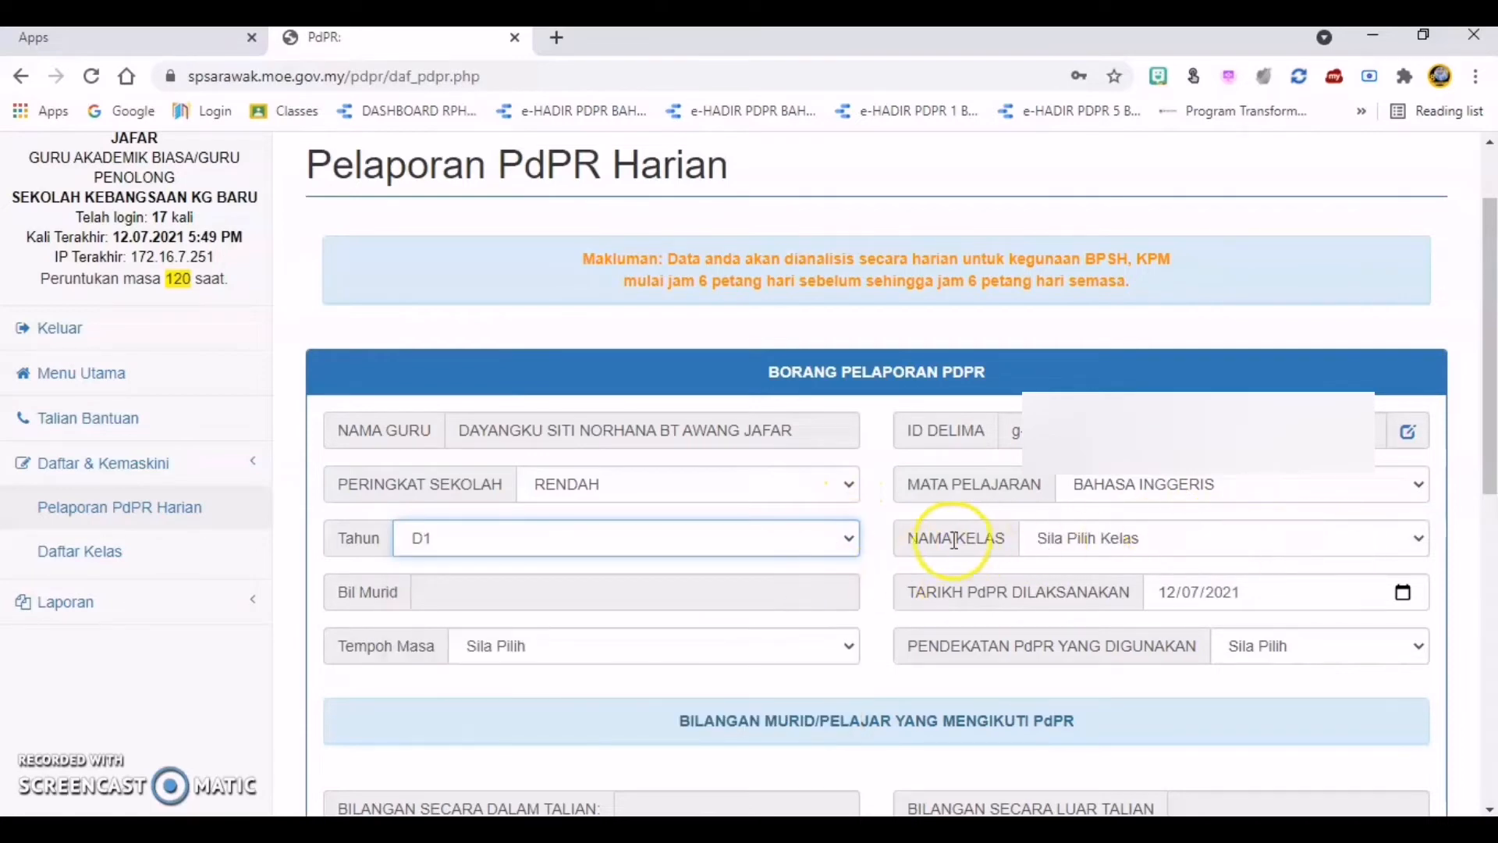
click(1419, 540)
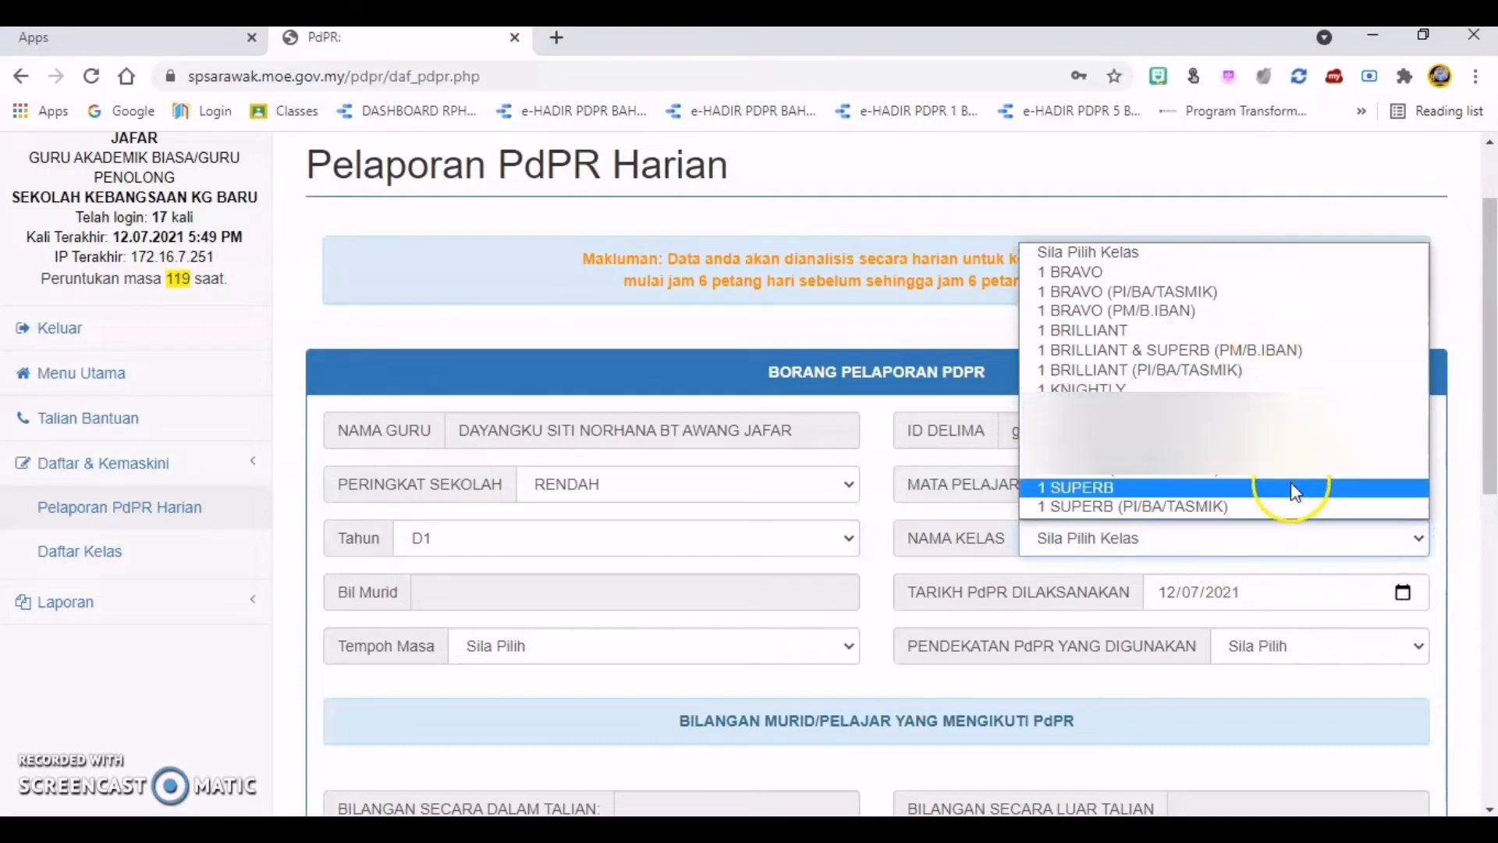
click(1318, 274)
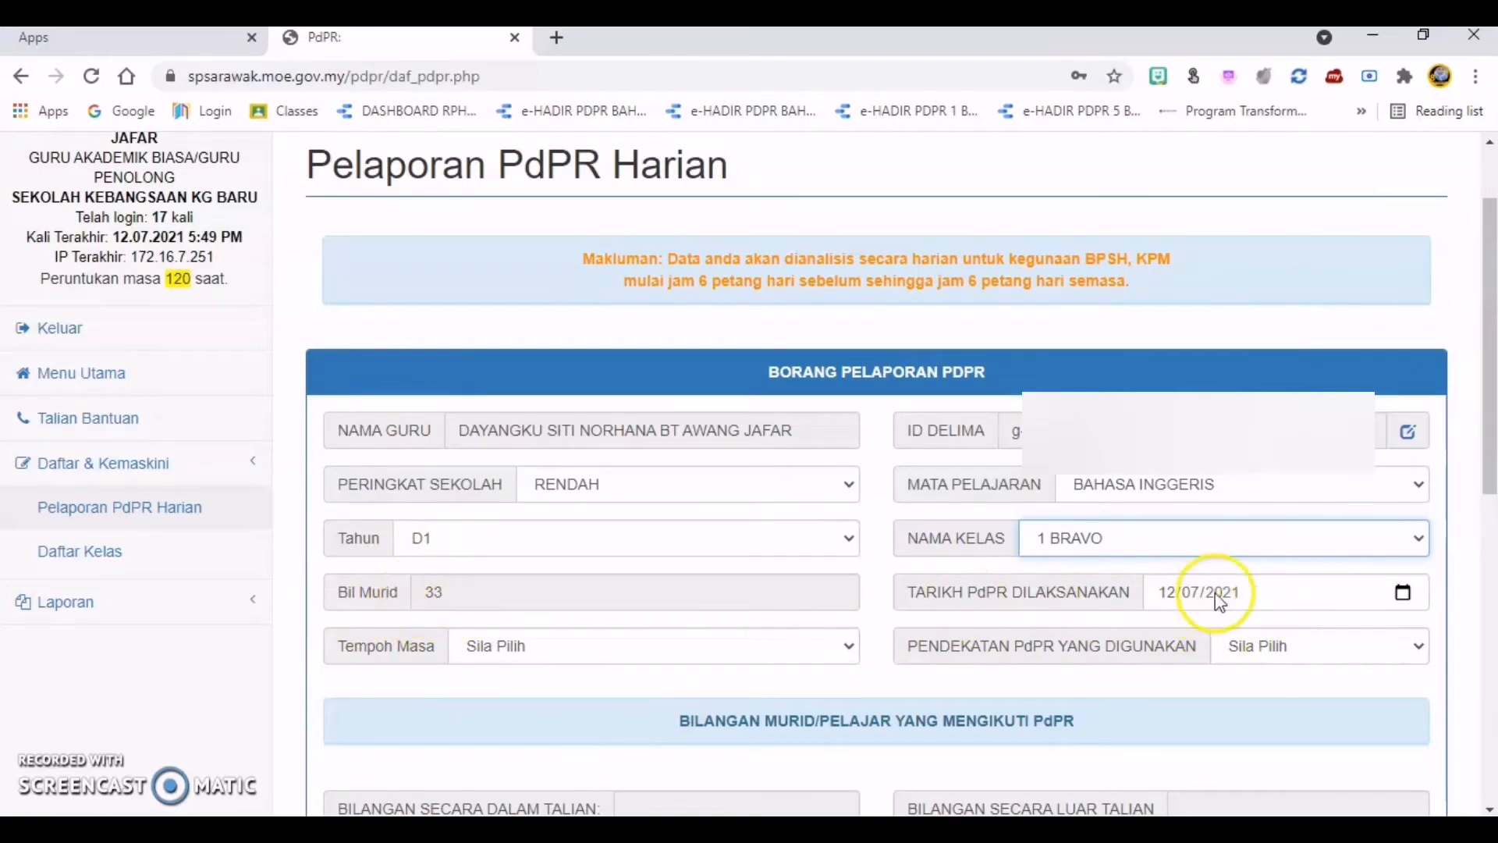
Step: View the calendar for TARIKH PdPR DILAKSANAKAN without changing the date, and set Tempoh Masa to LEBIH 2-3 JAM
click(1404, 595)
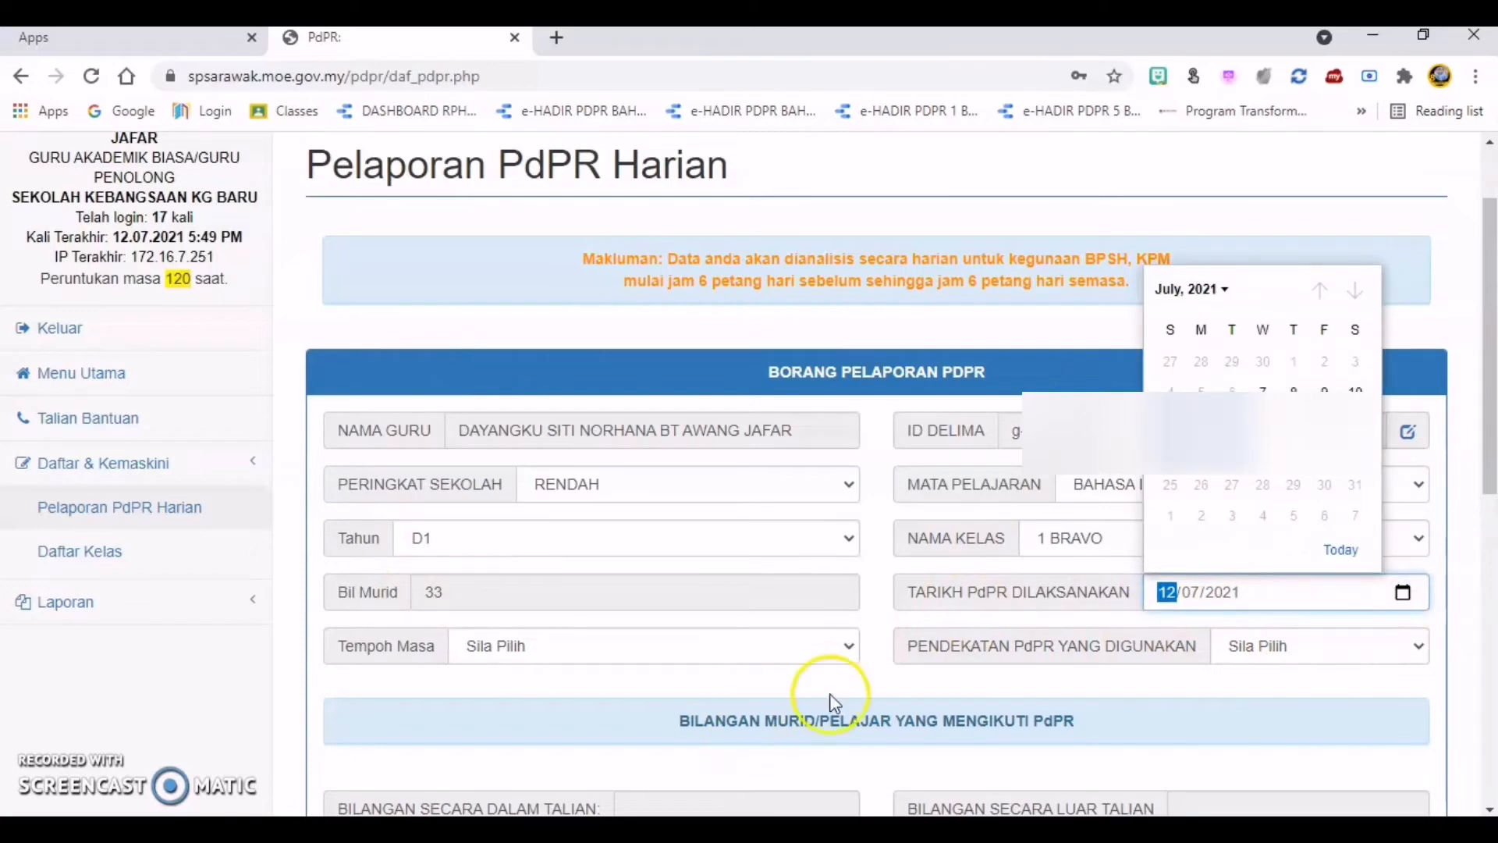
click(882, 682)
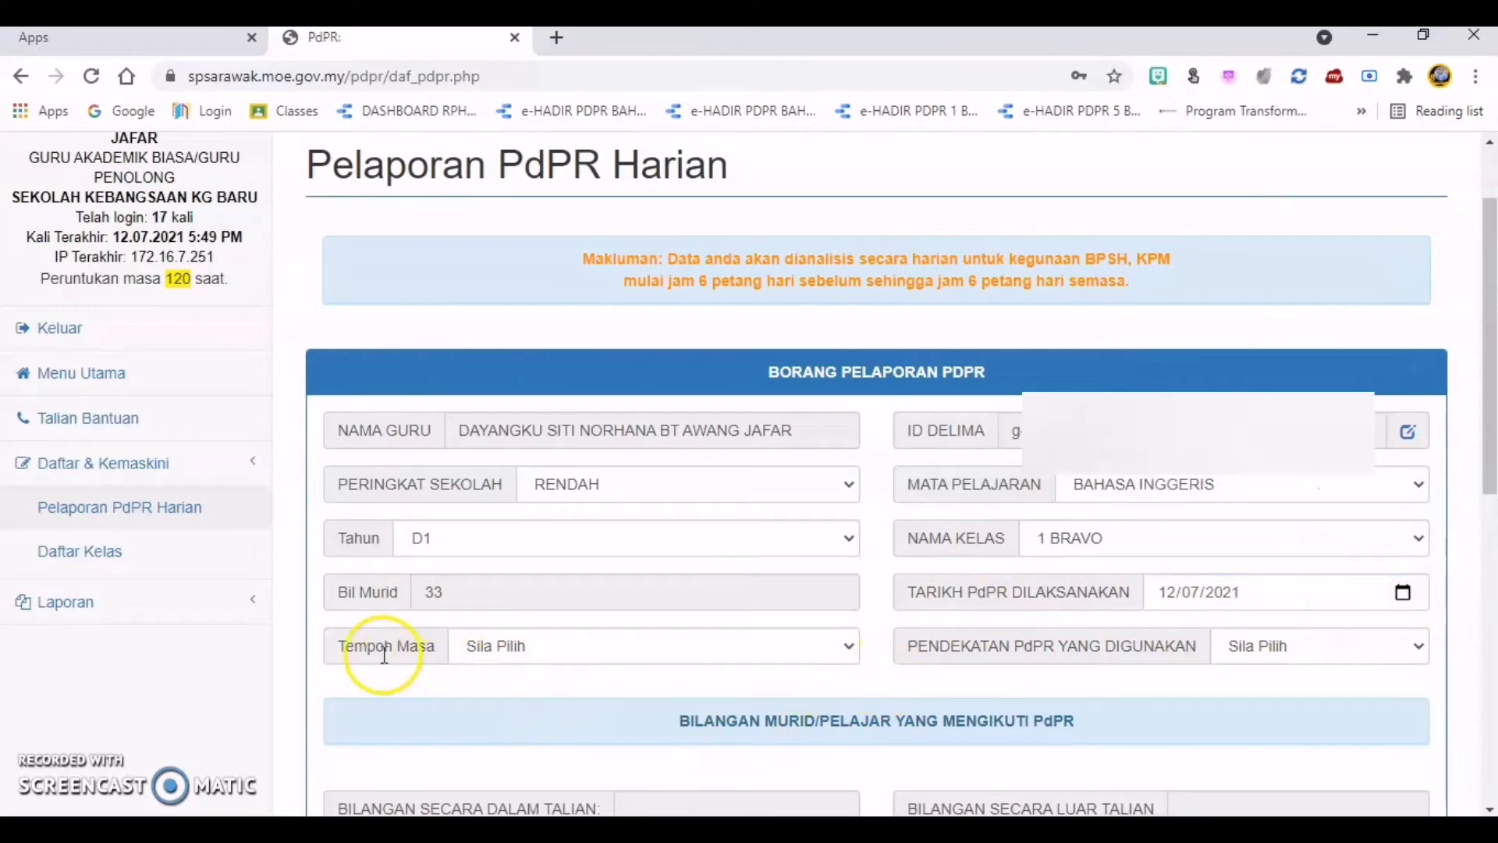
click(853, 648)
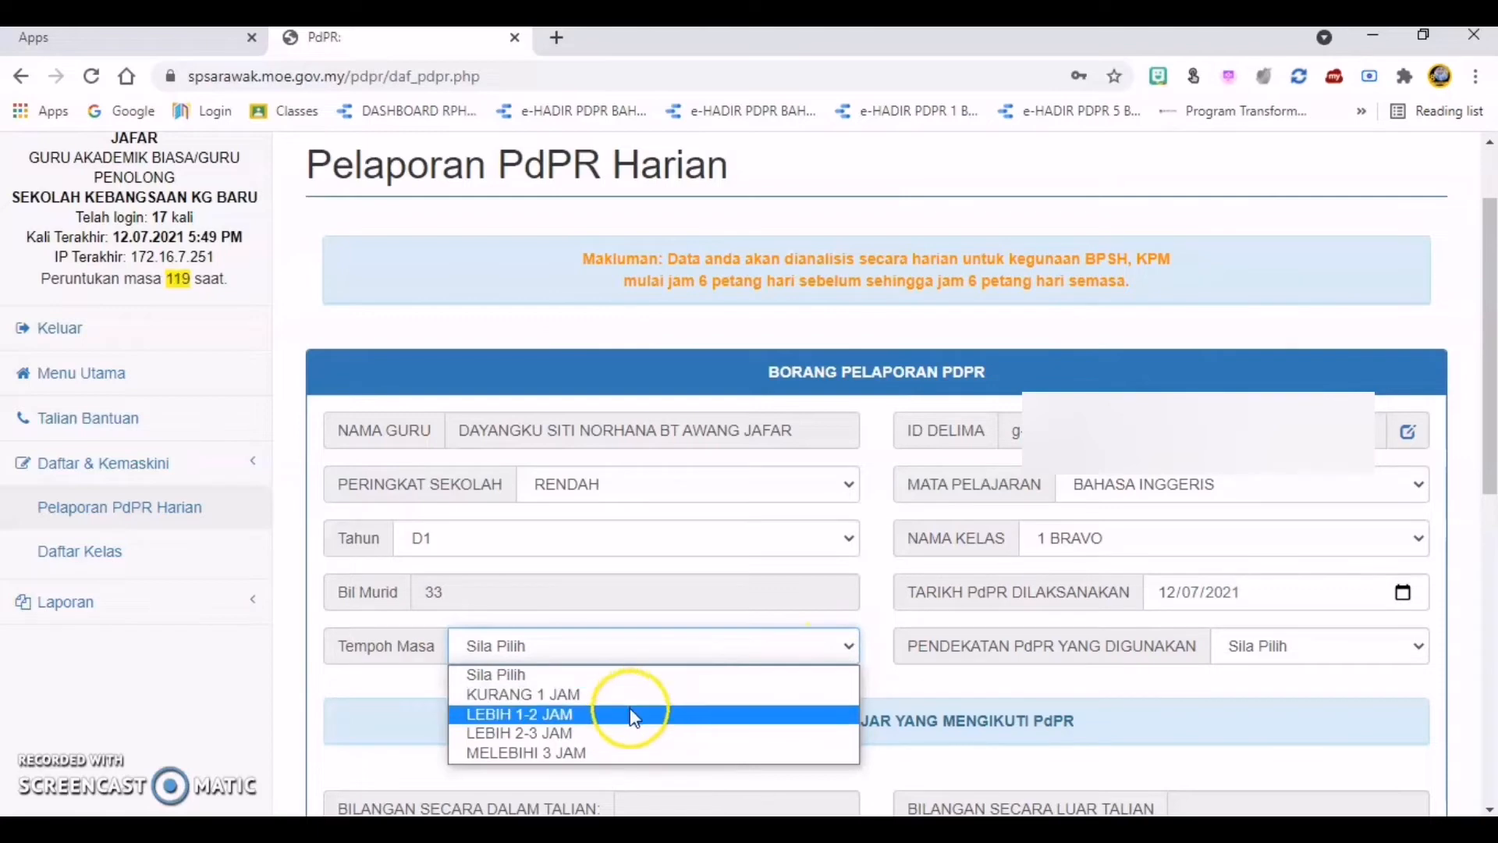
click(625, 738)
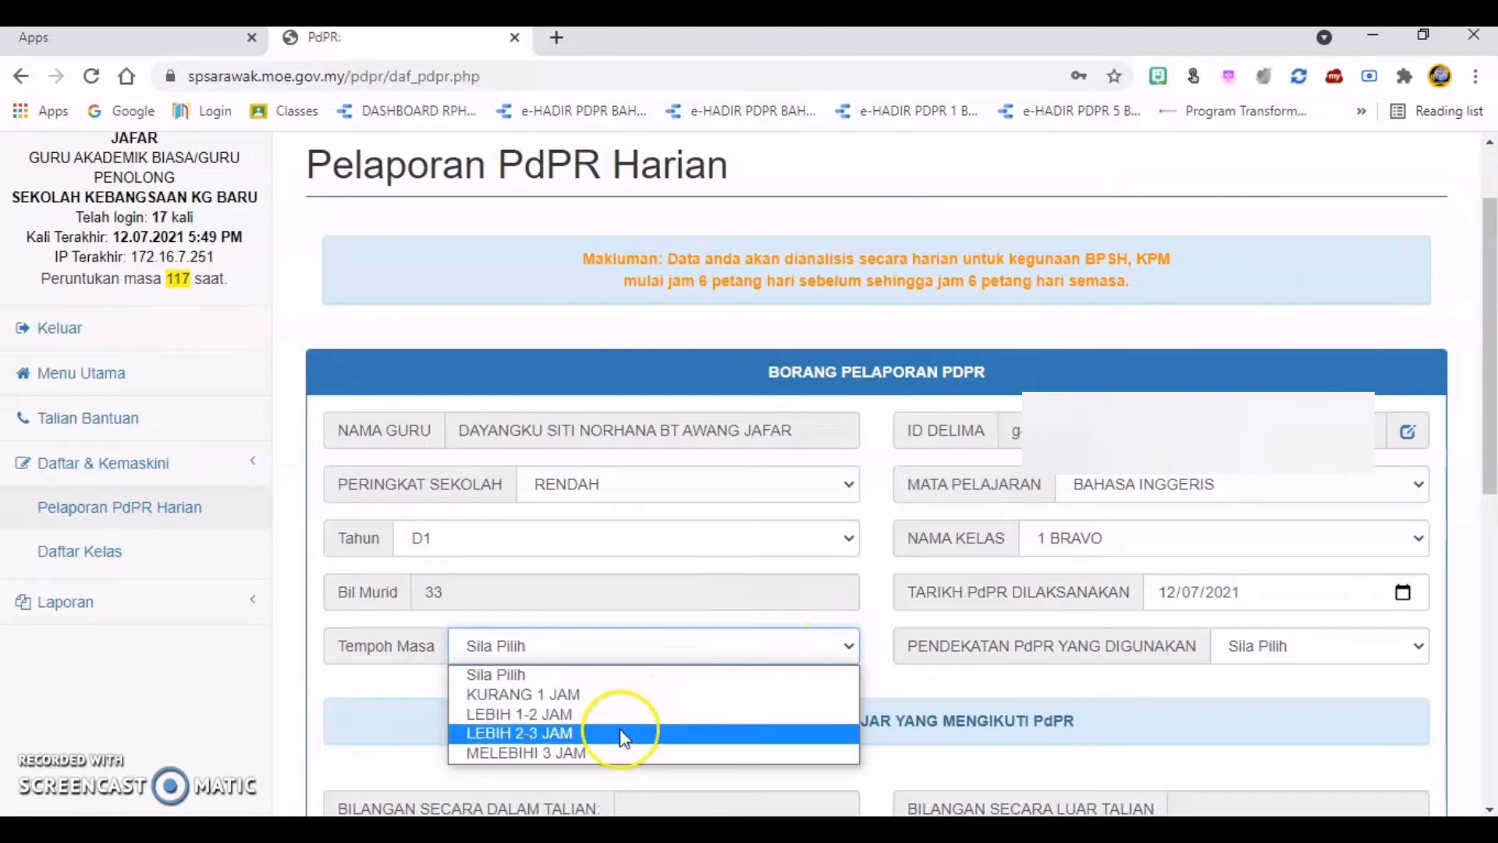
click(653, 755)
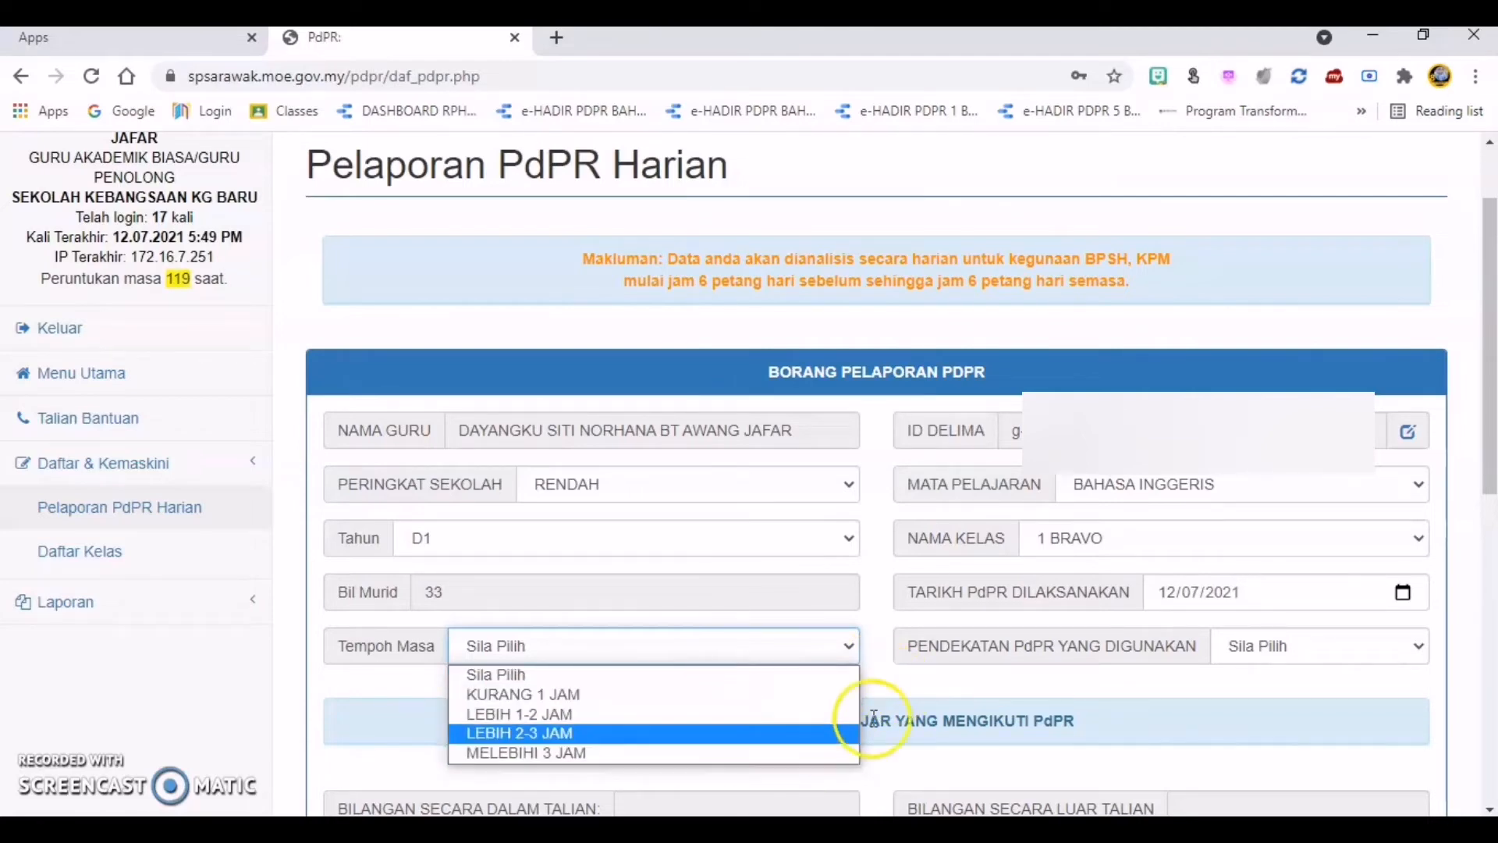
click(686, 738)
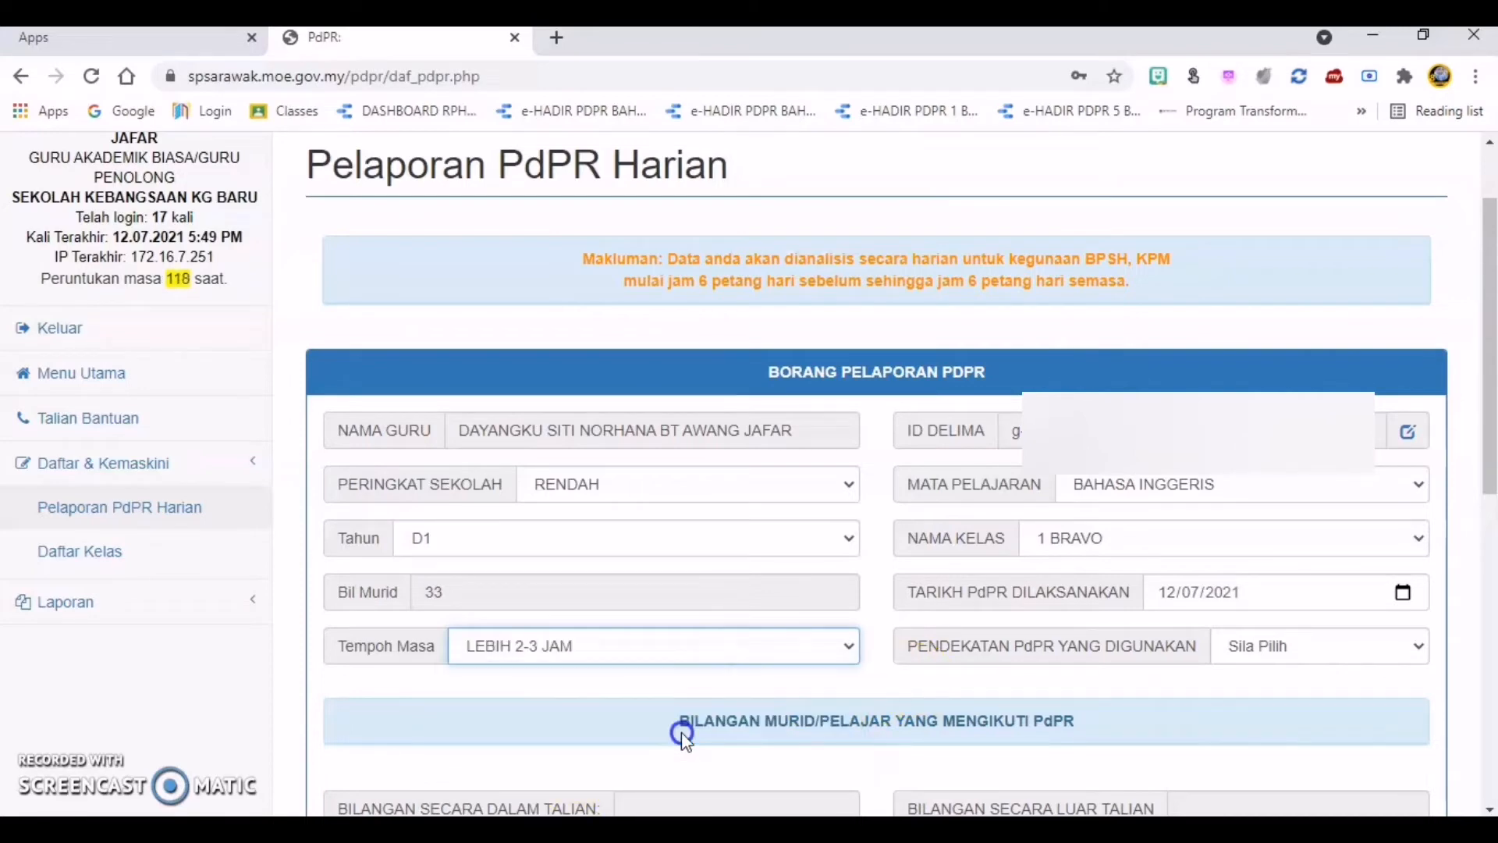
Step: Set PENDEKATAN PdPR YANG DIGUNAKAN to DALAM TALIAN and enter 23 for BILANGAN SECARA DALAM TALIAN
click(1416, 651)
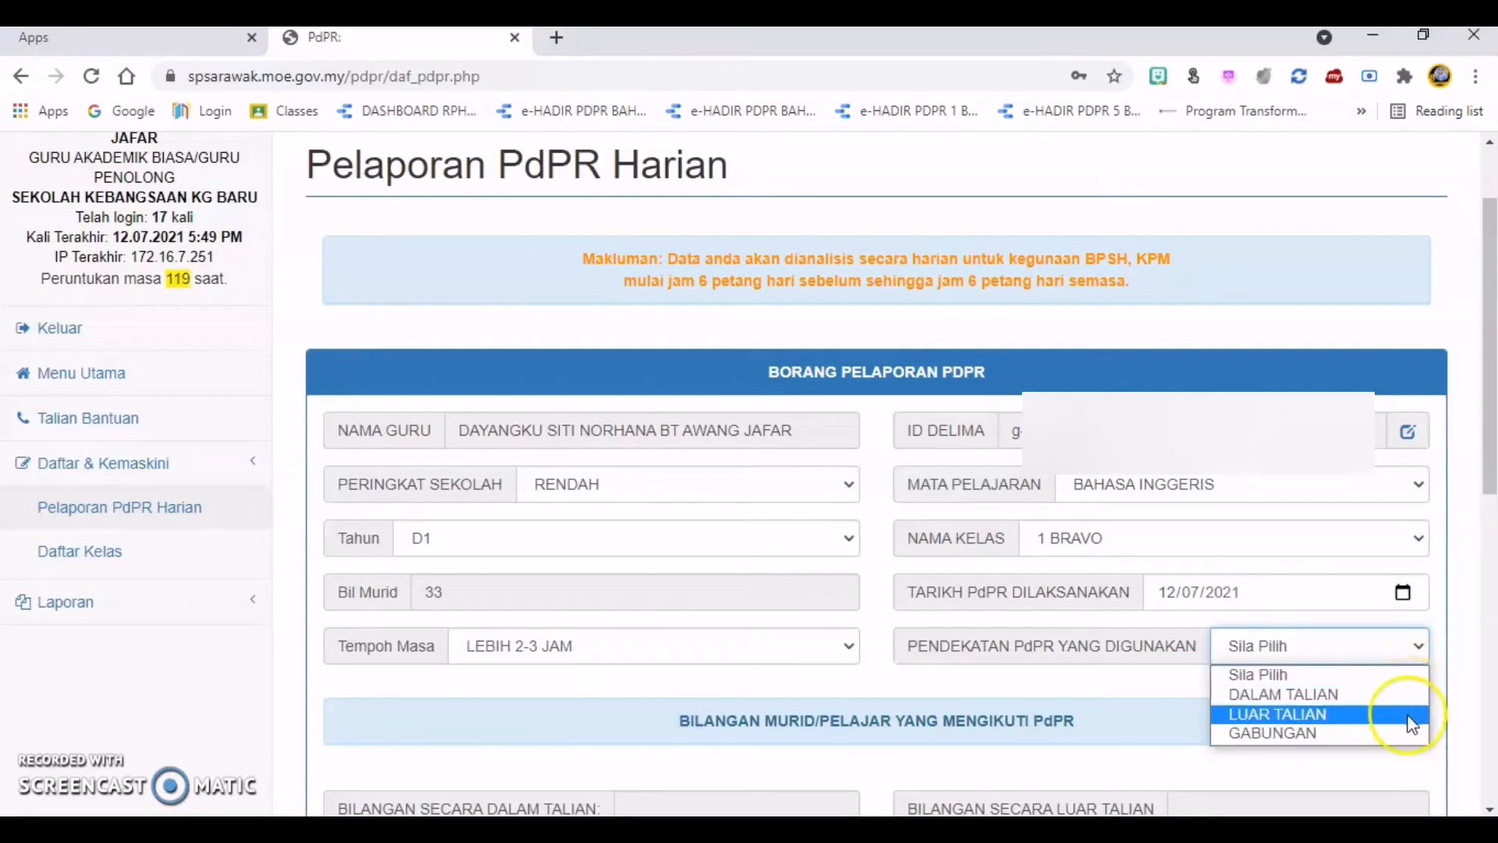
click(1421, 741)
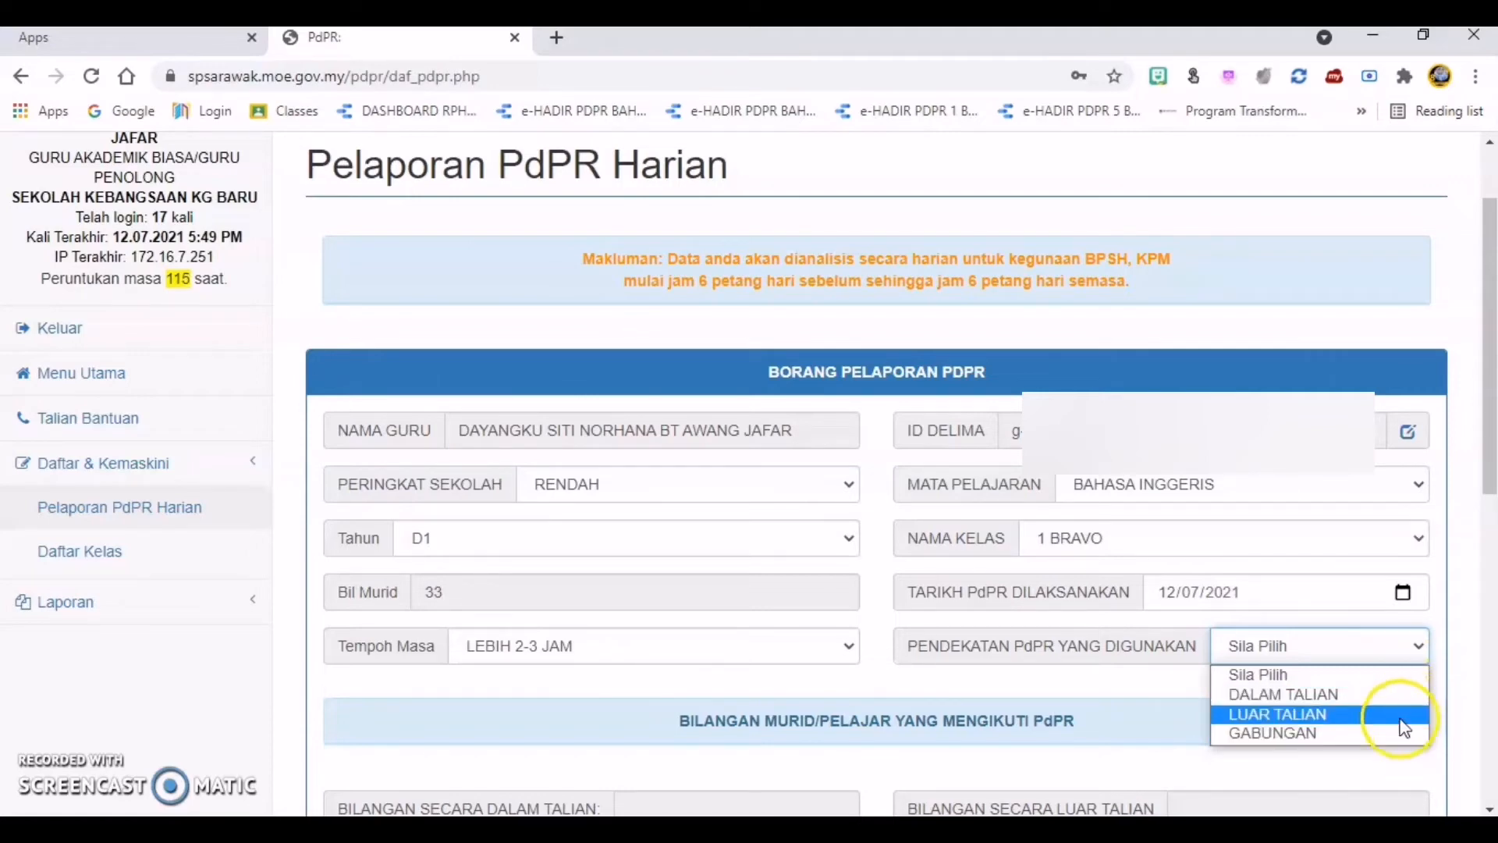
click(1409, 698)
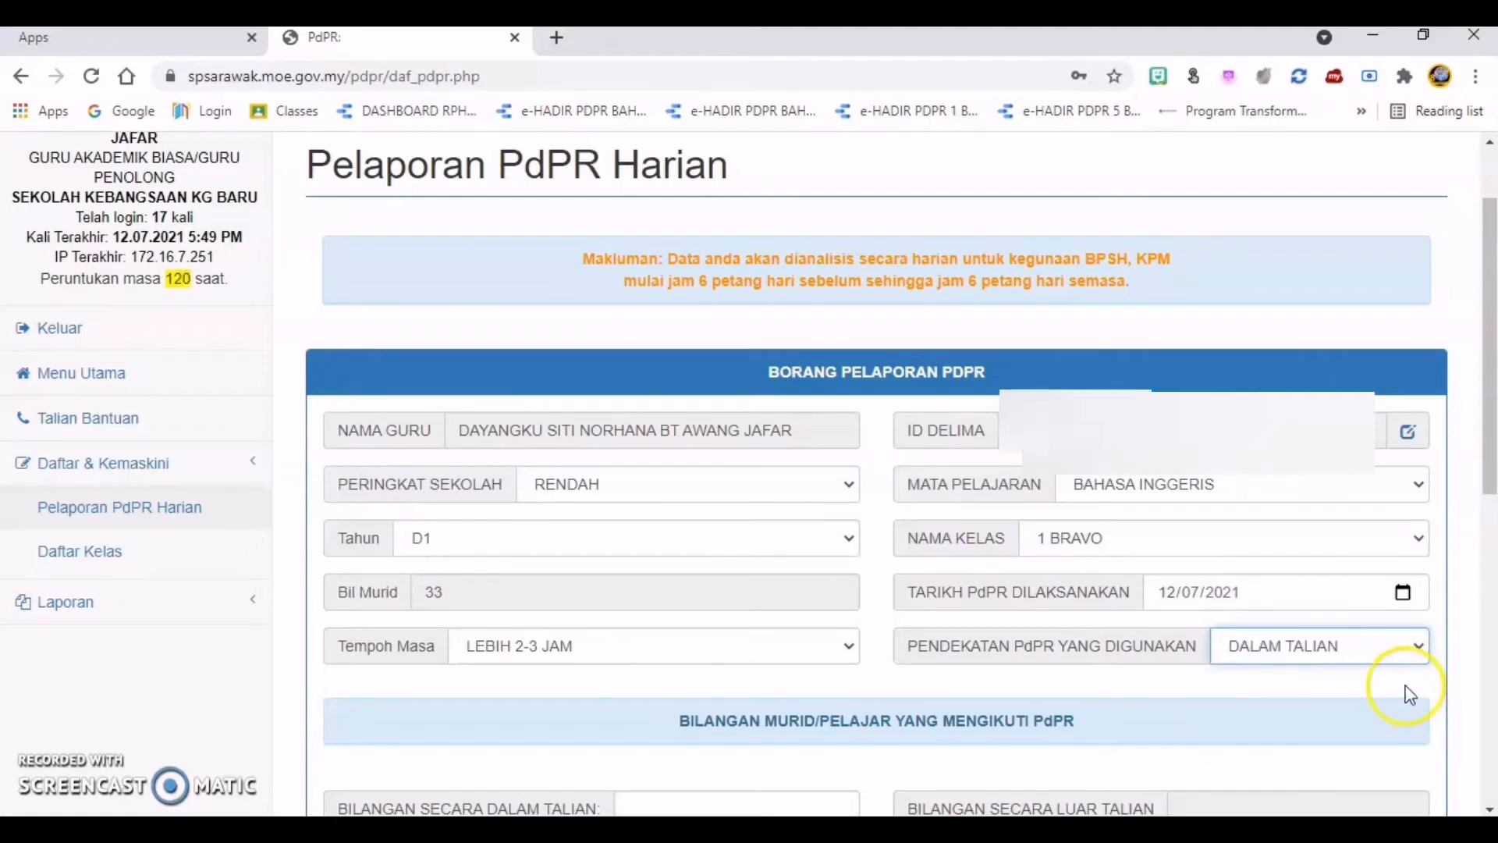
scroll(1299, 600, down, 4)
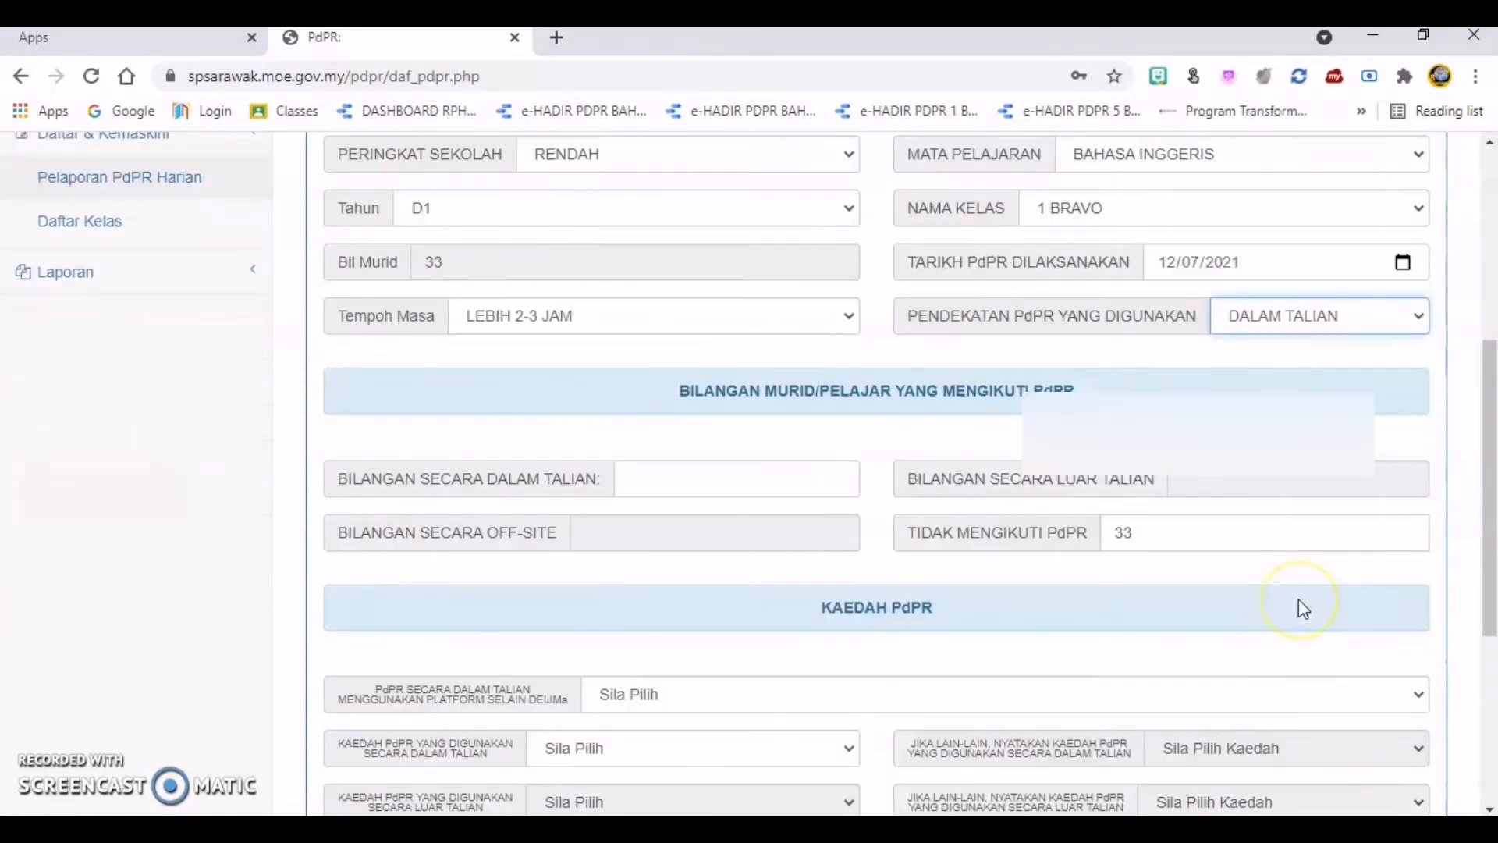
click(1419, 317)
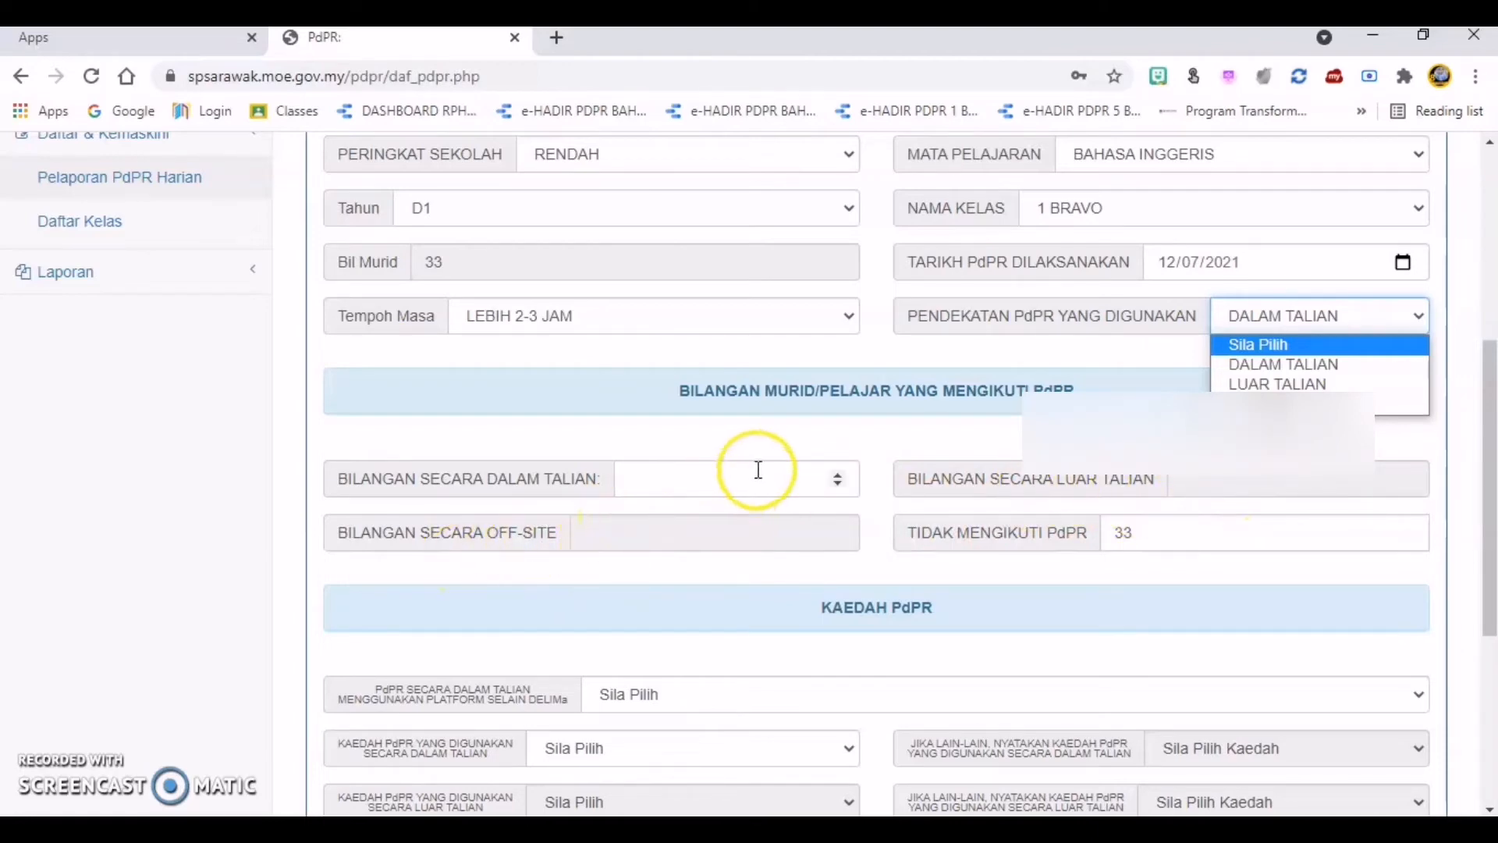
click(681, 487)
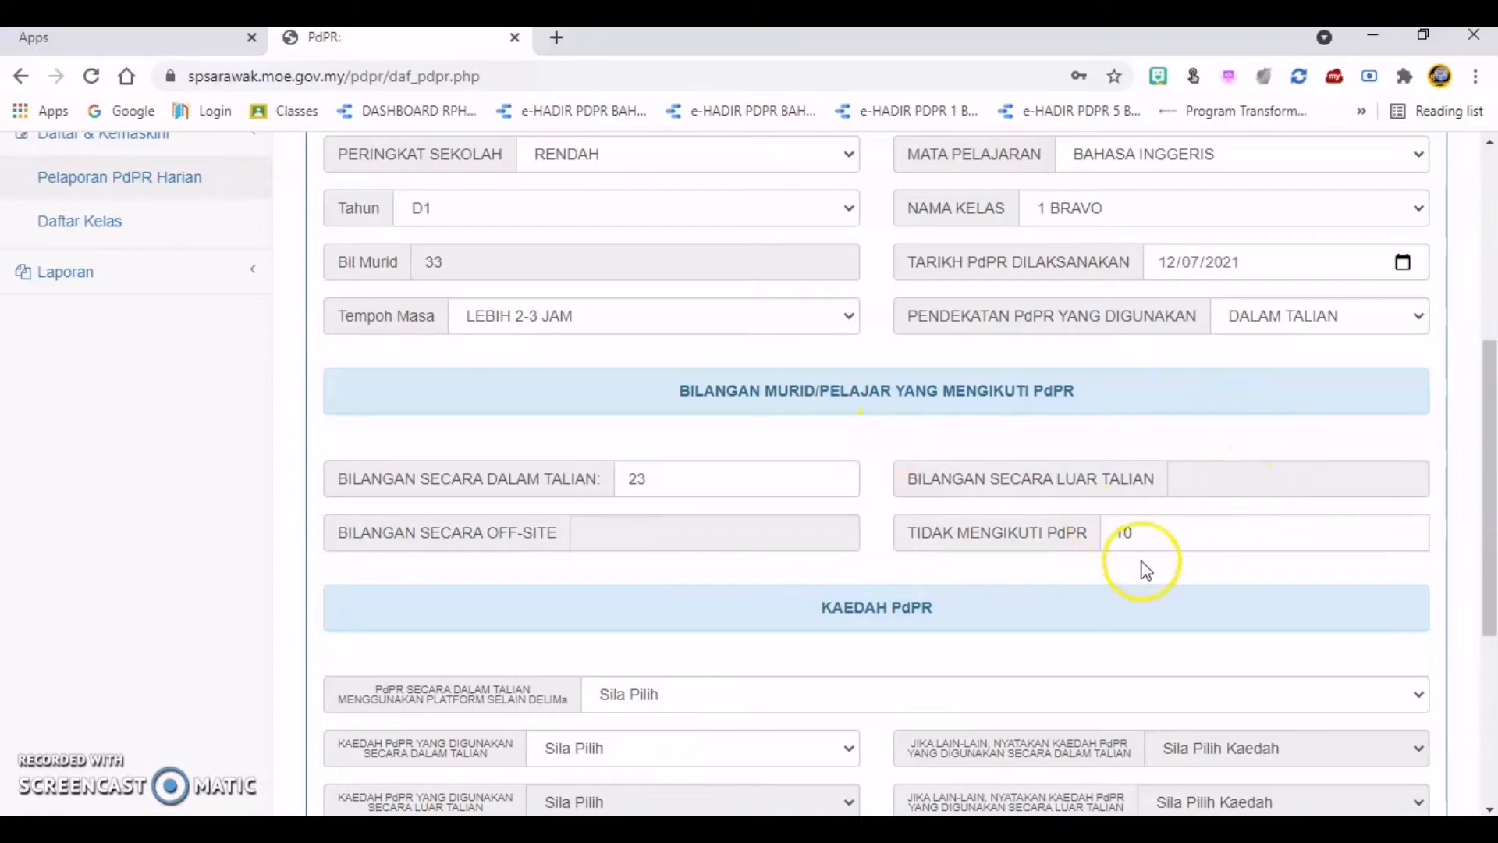
Step: Try LUAR TALIAN and GABUNGAN as the PENDEKATAN PdPR YANG DIGUNAKAN to compare which pupil-count fields each one enables
scroll(1092, 593, down, 1)
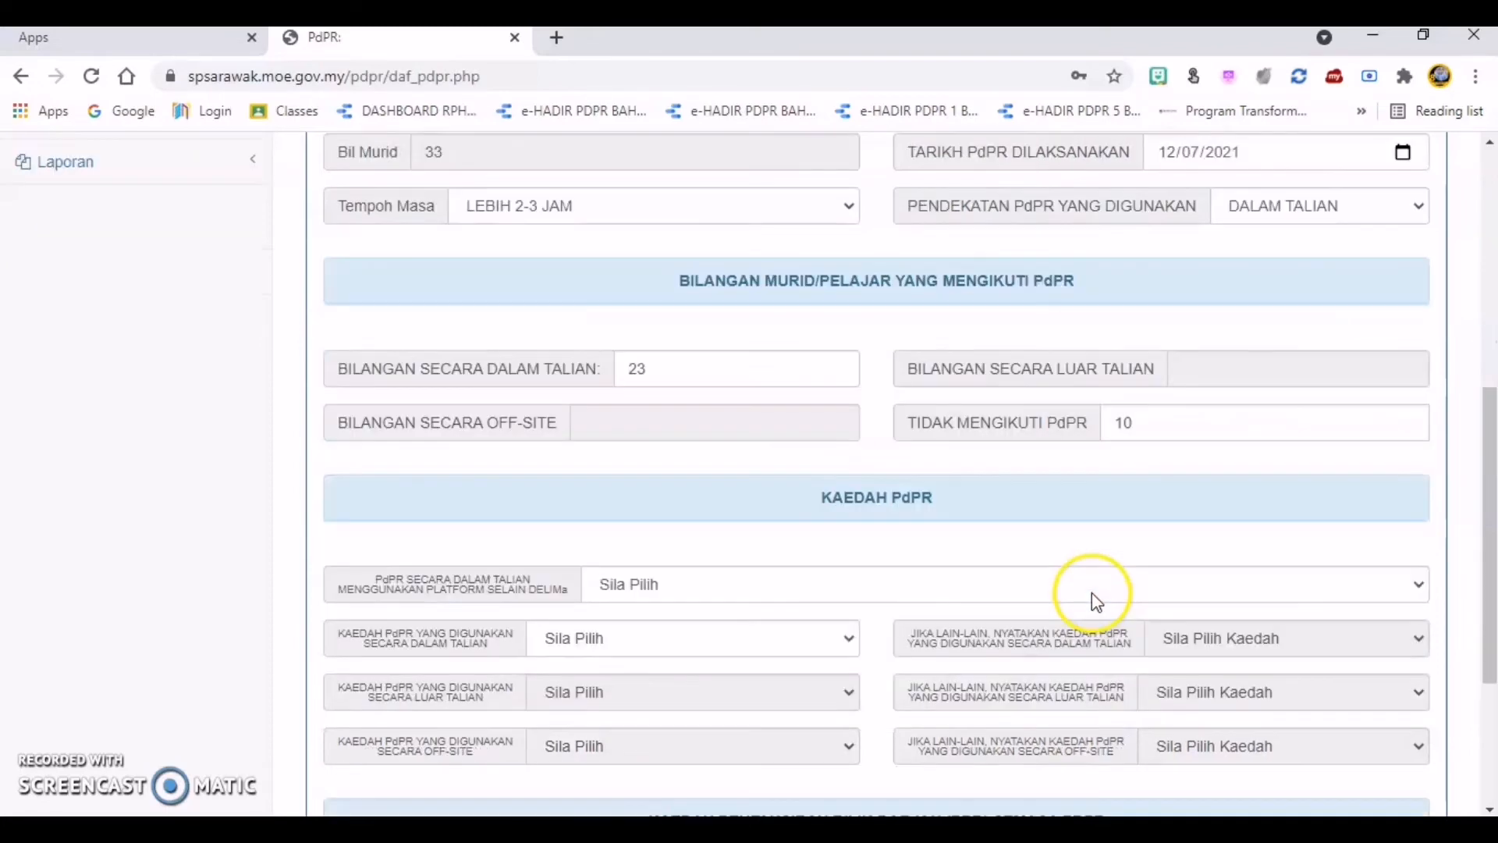
click(1420, 221)
click(1420, 273)
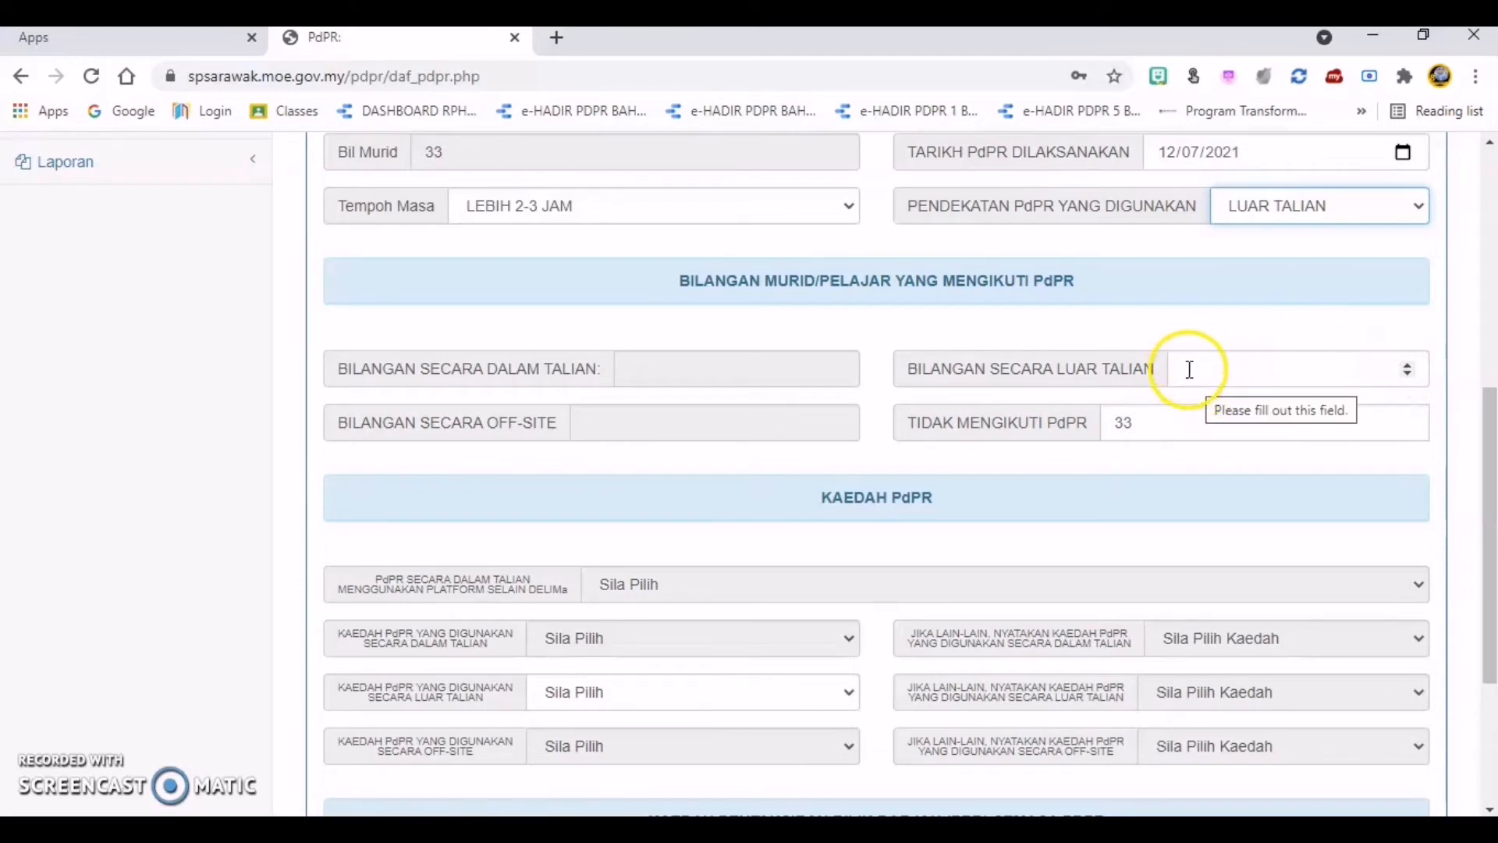
click(1414, 206)
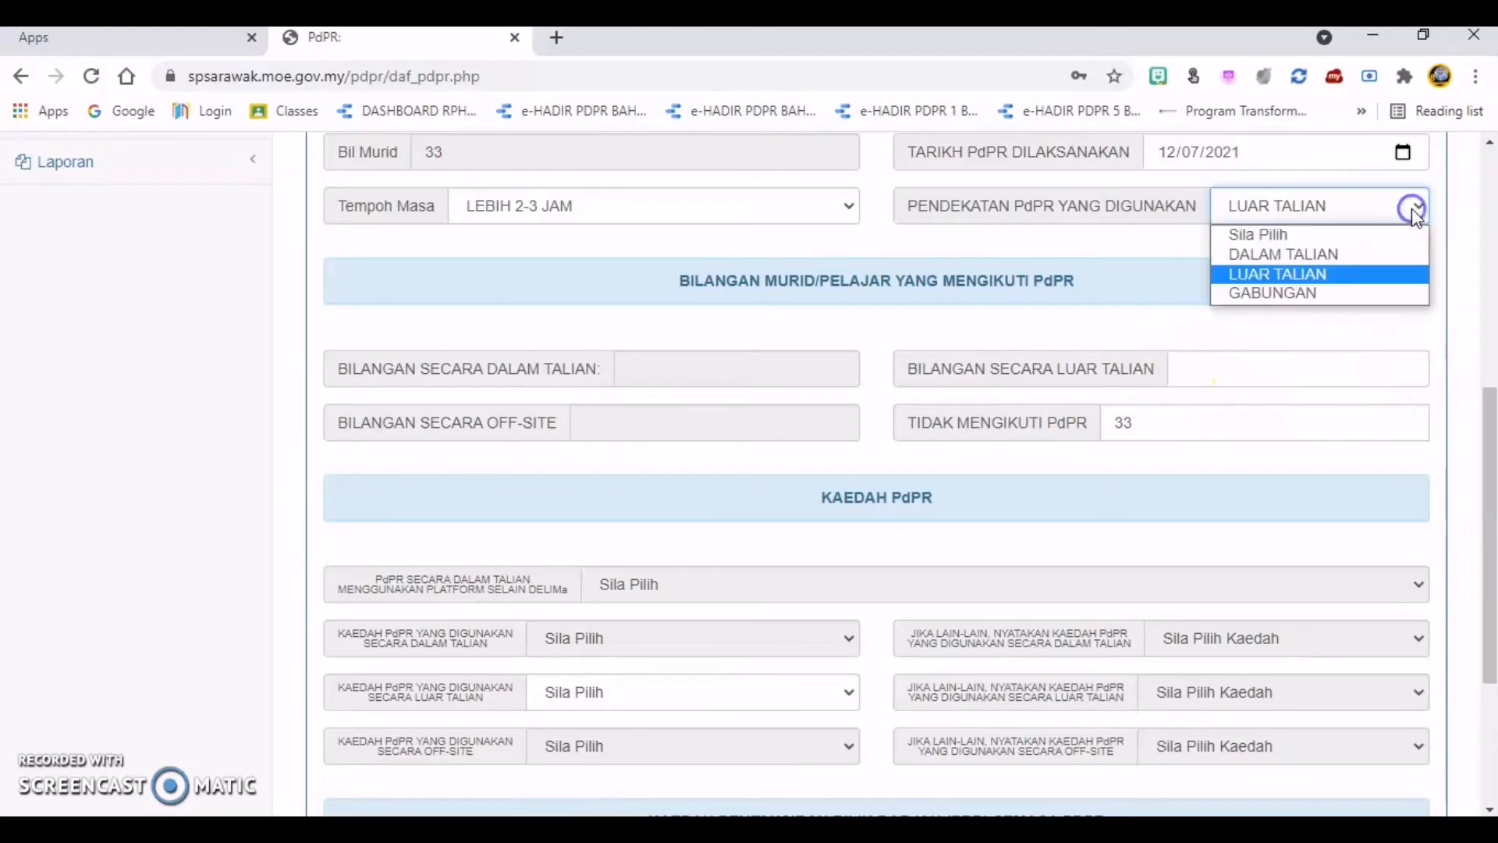
click(1378, 302)
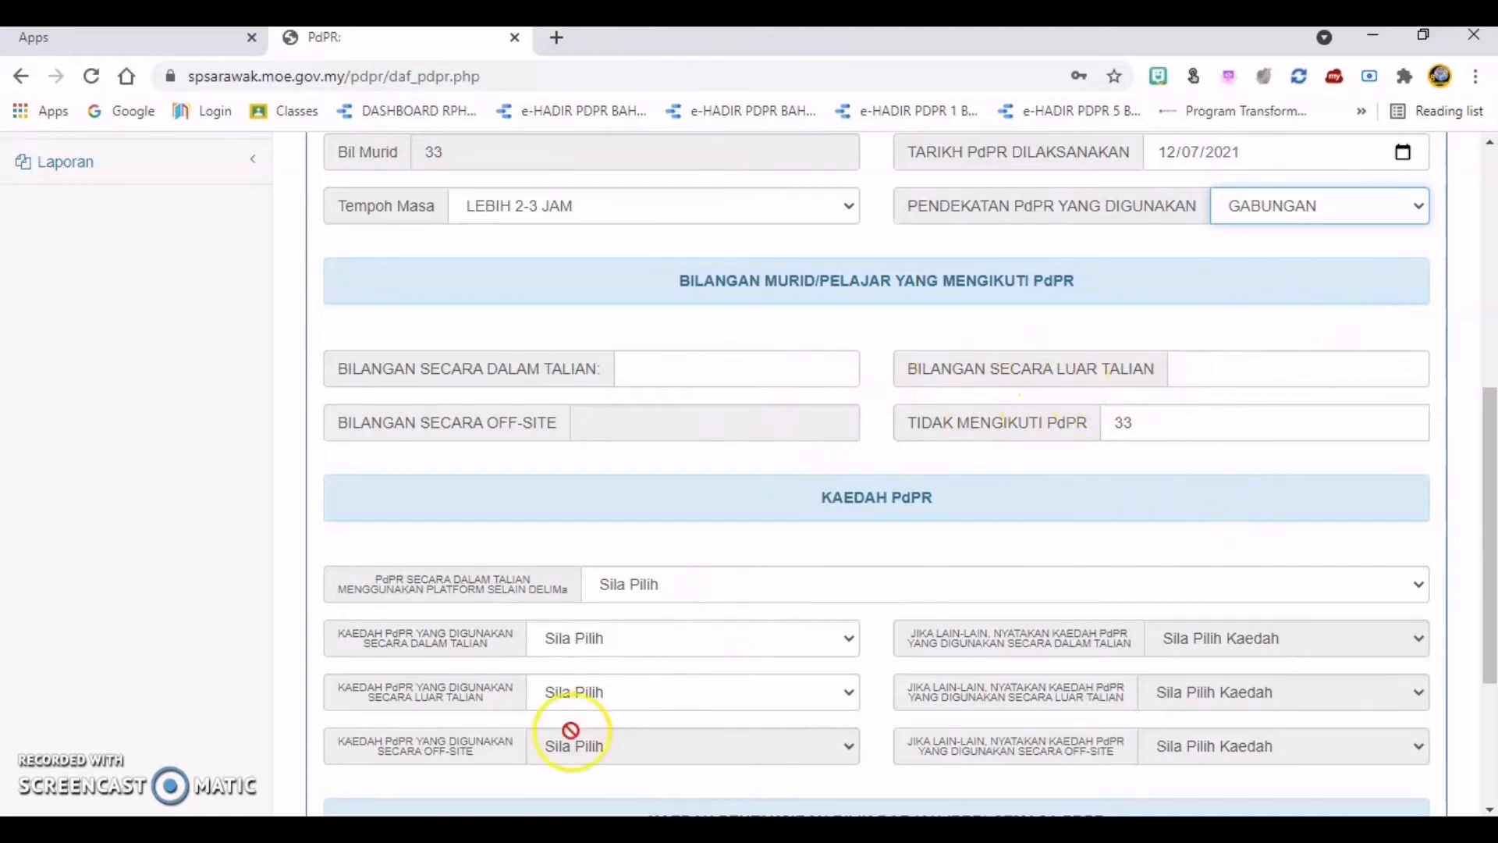
Step: Switch PENDEKATAN PdPR YANG DIGUNAKAN back to DALAM TALIAN and fill BILANGAN SECARA DALAM TALIAN with 23
click(1415, 212)
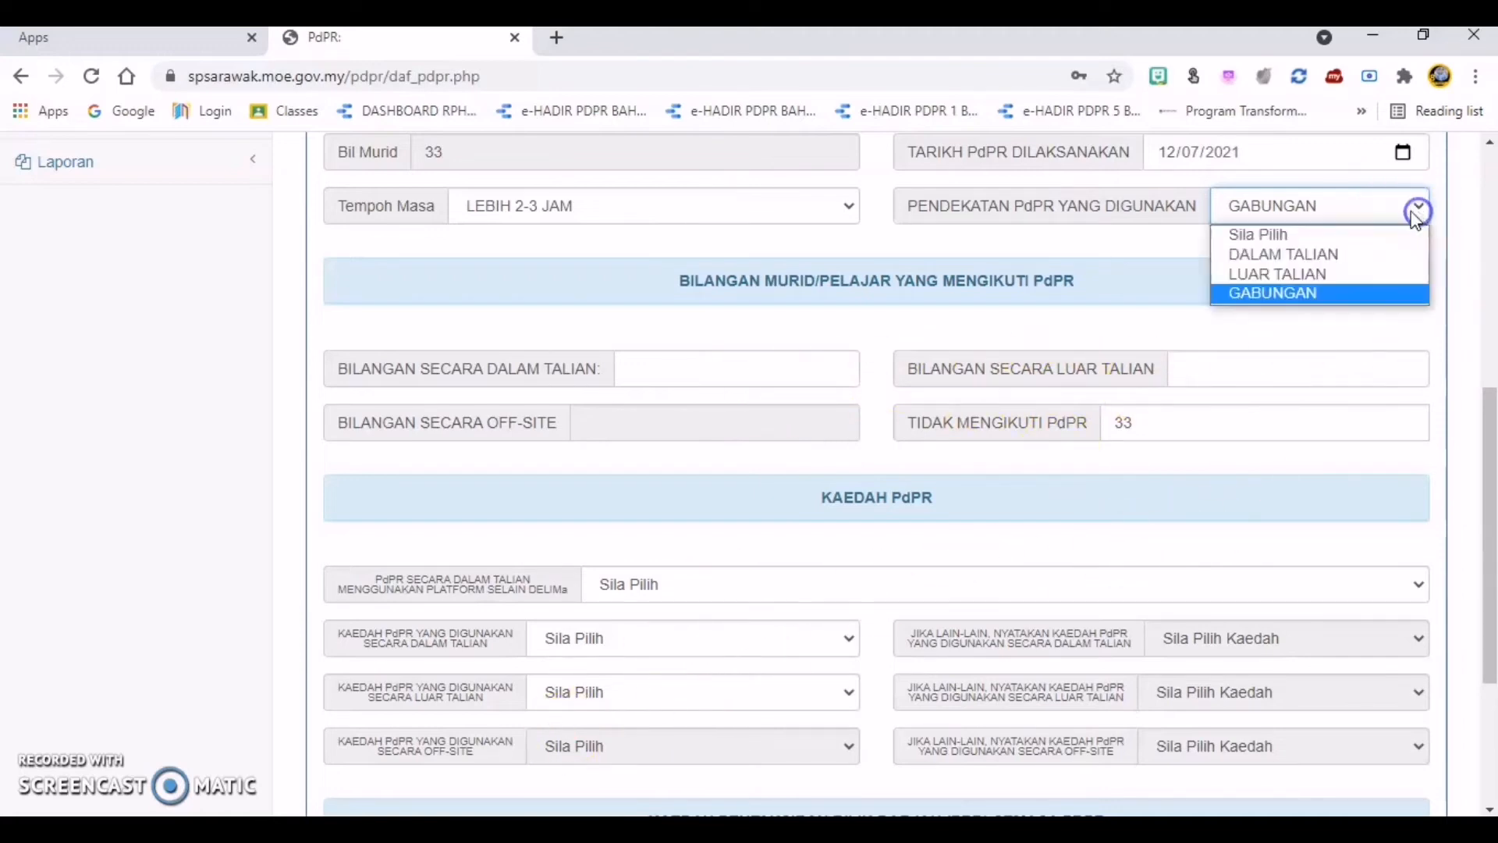
click(1386, 256)
click(783, 370)
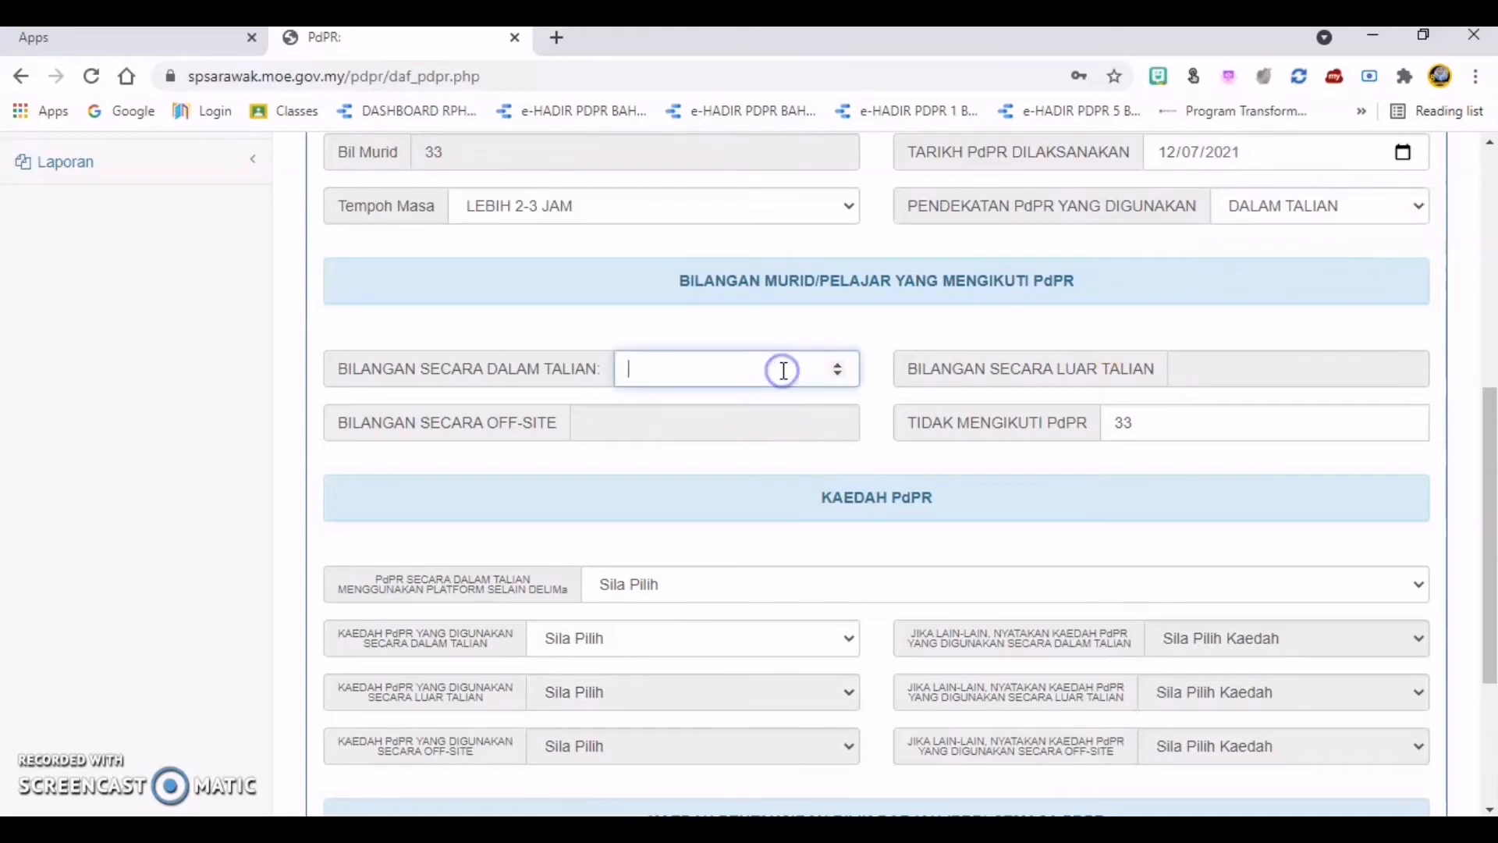
text(23)
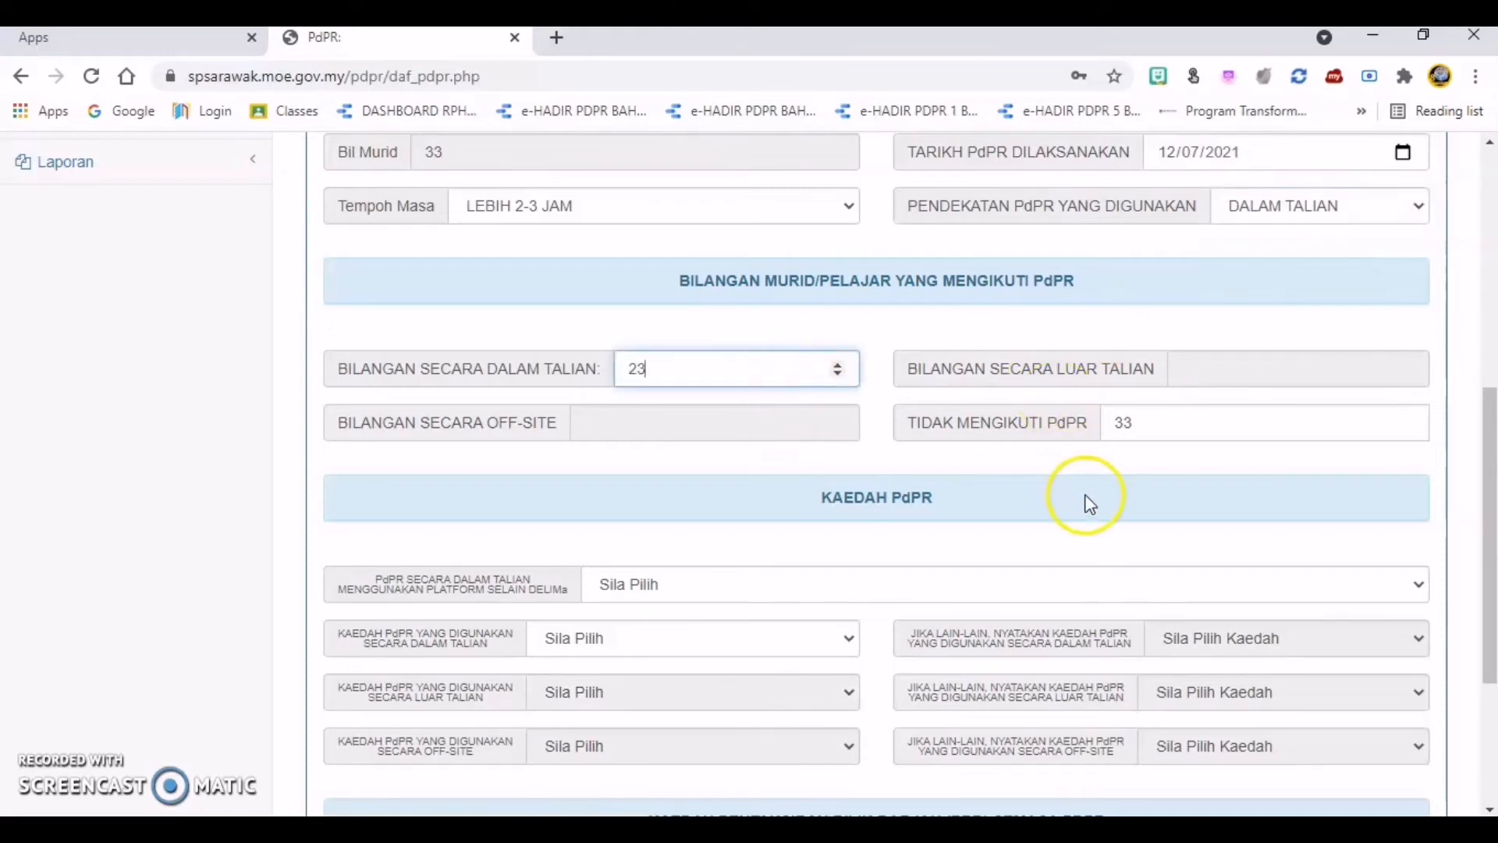
click(1117, 469)
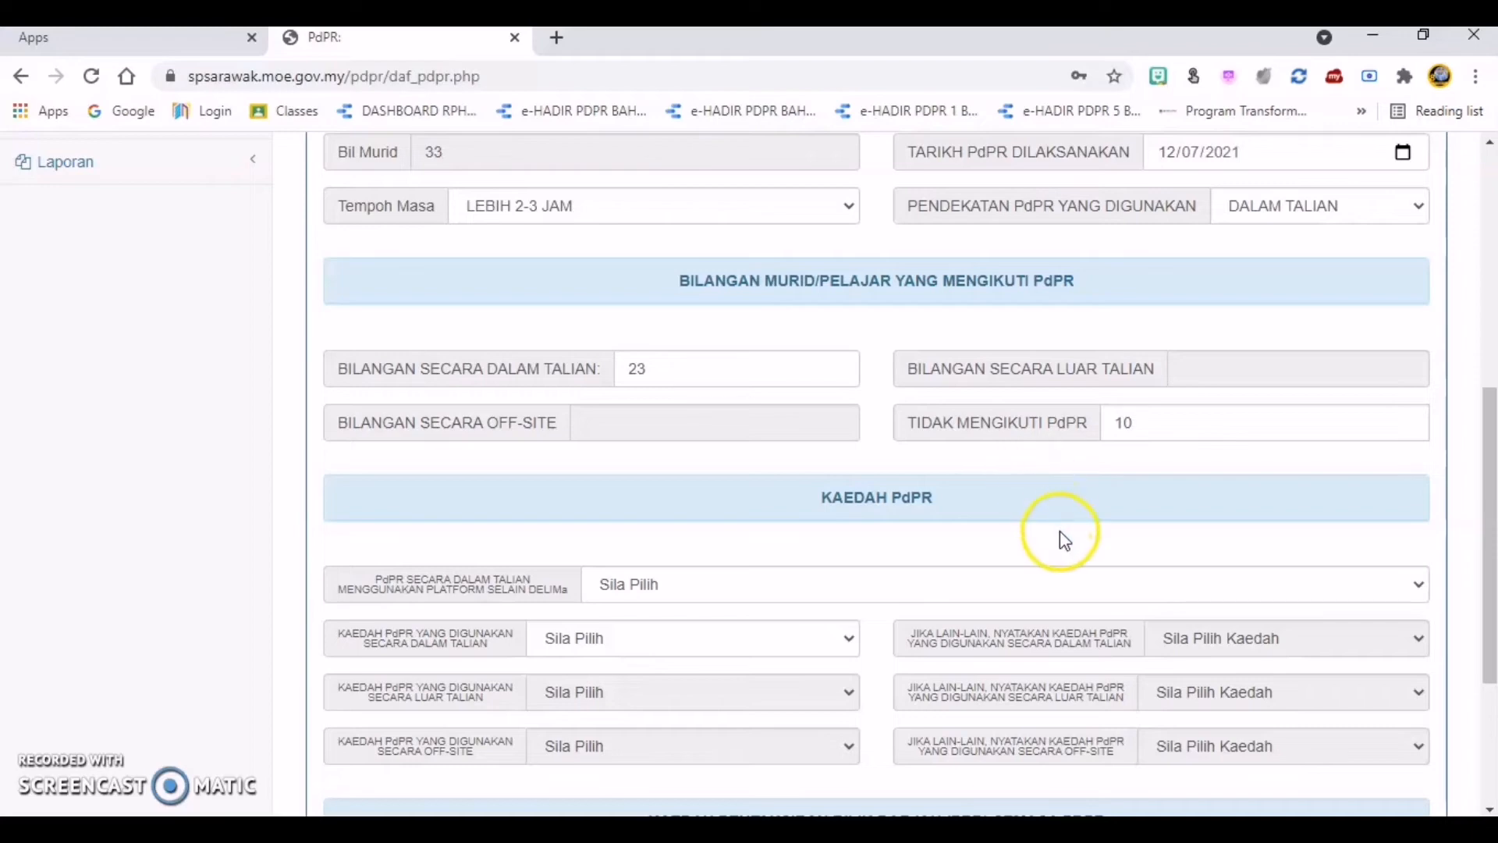
Step: Under KAEDAH PdPR, answer YA for a platform other than DELIMa and set the DALAM TALIAN method to LAIN-LAIN, specified as KONTEKSTUAL
scroll(1060, 538, down, 1)
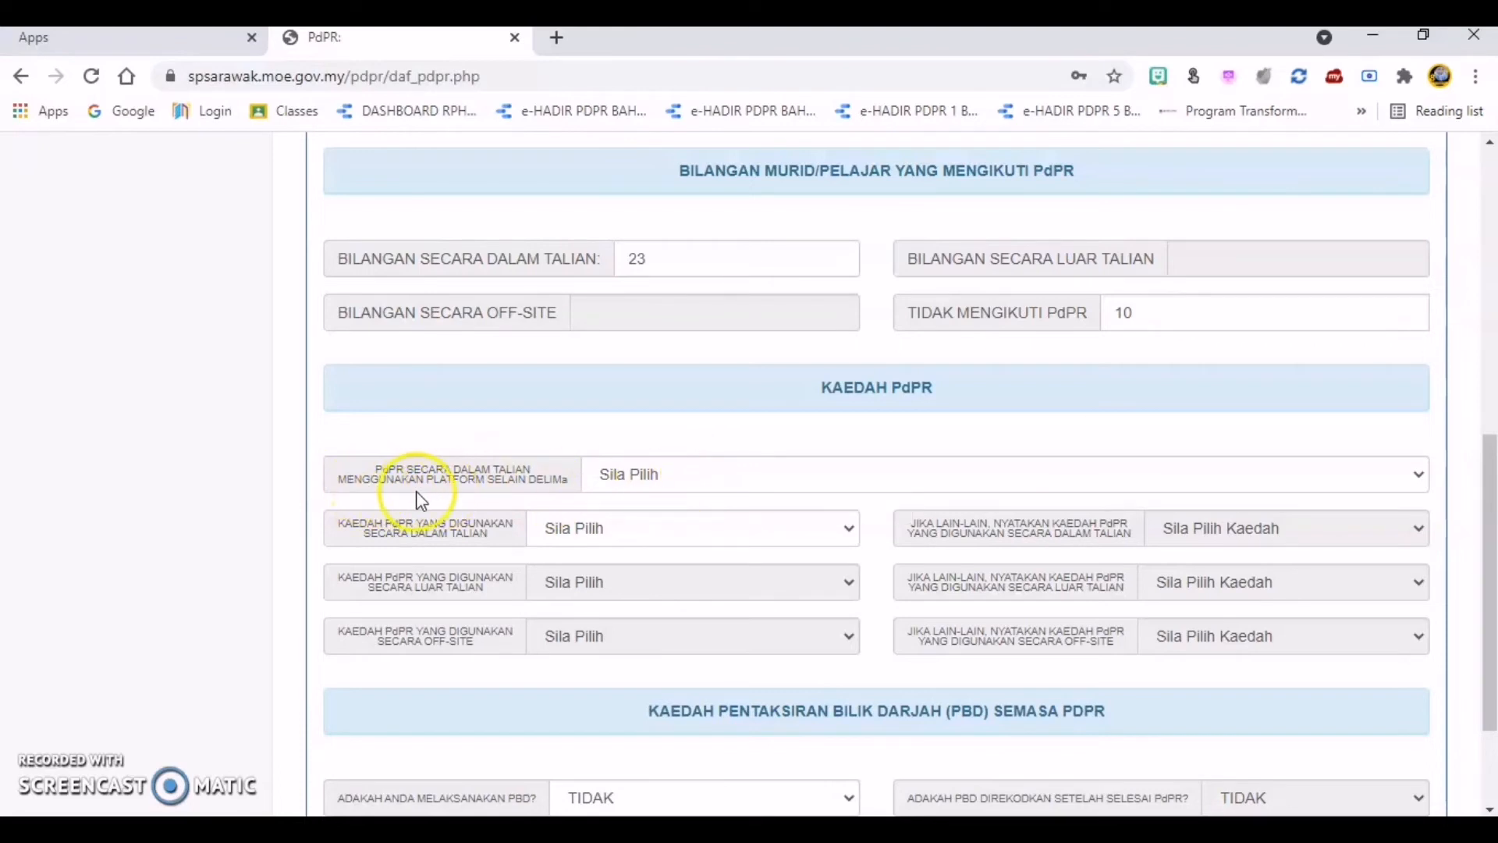
click(742, 473)
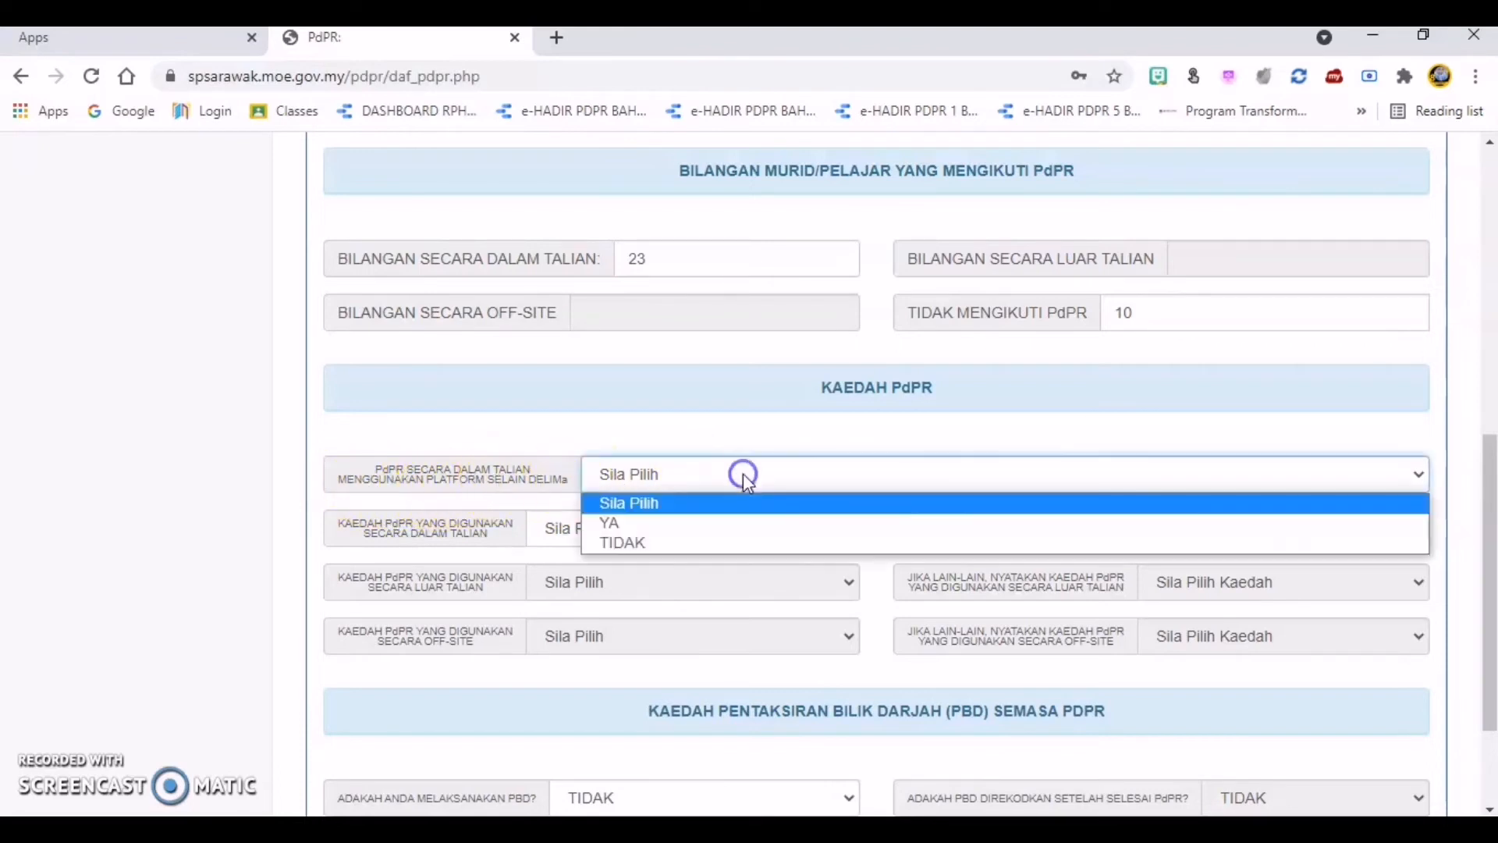
click(768, 532)
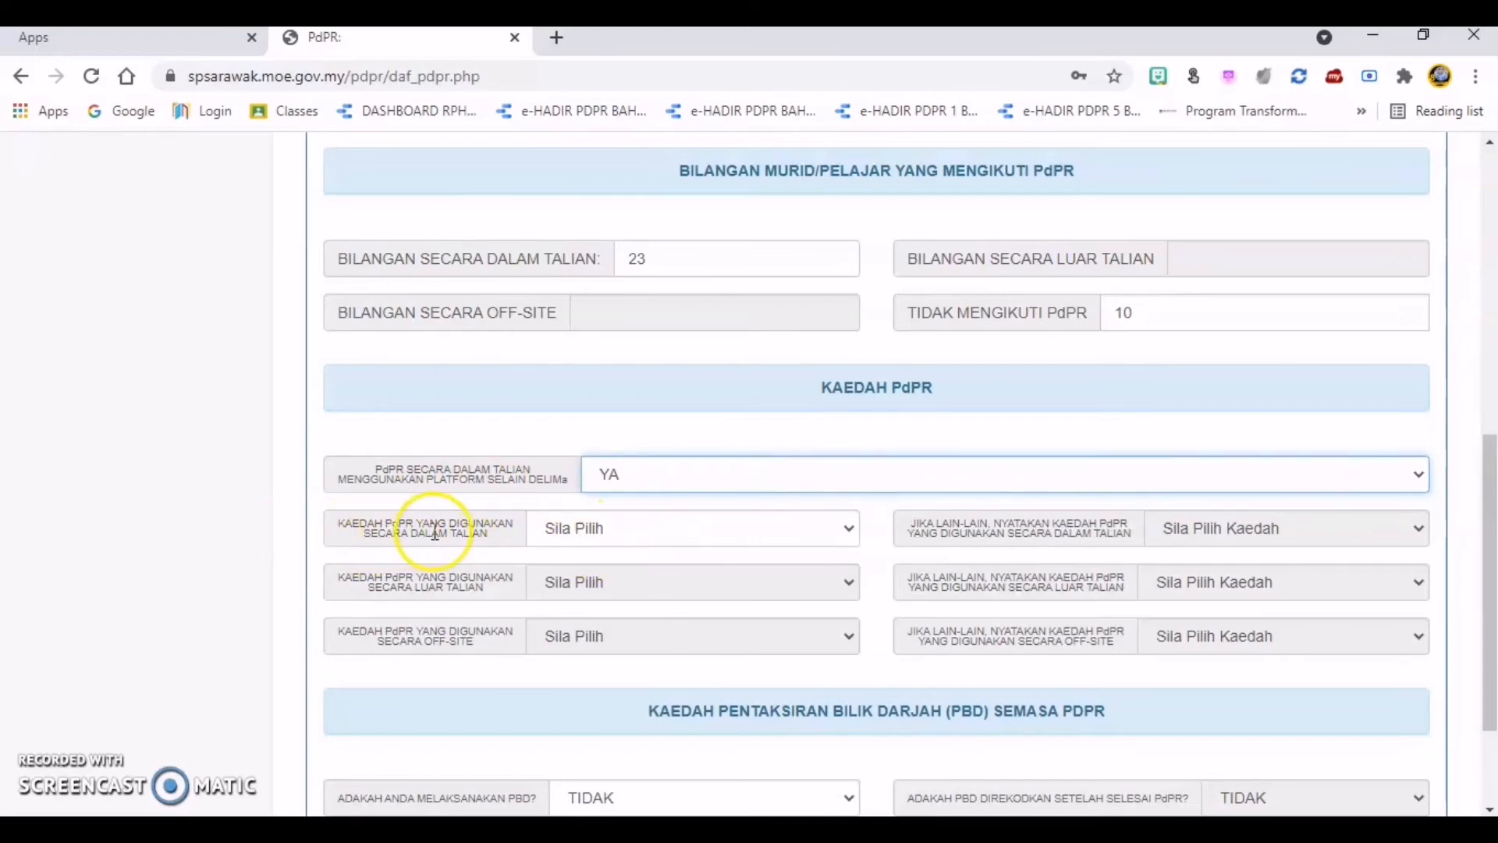
click(852, 532)
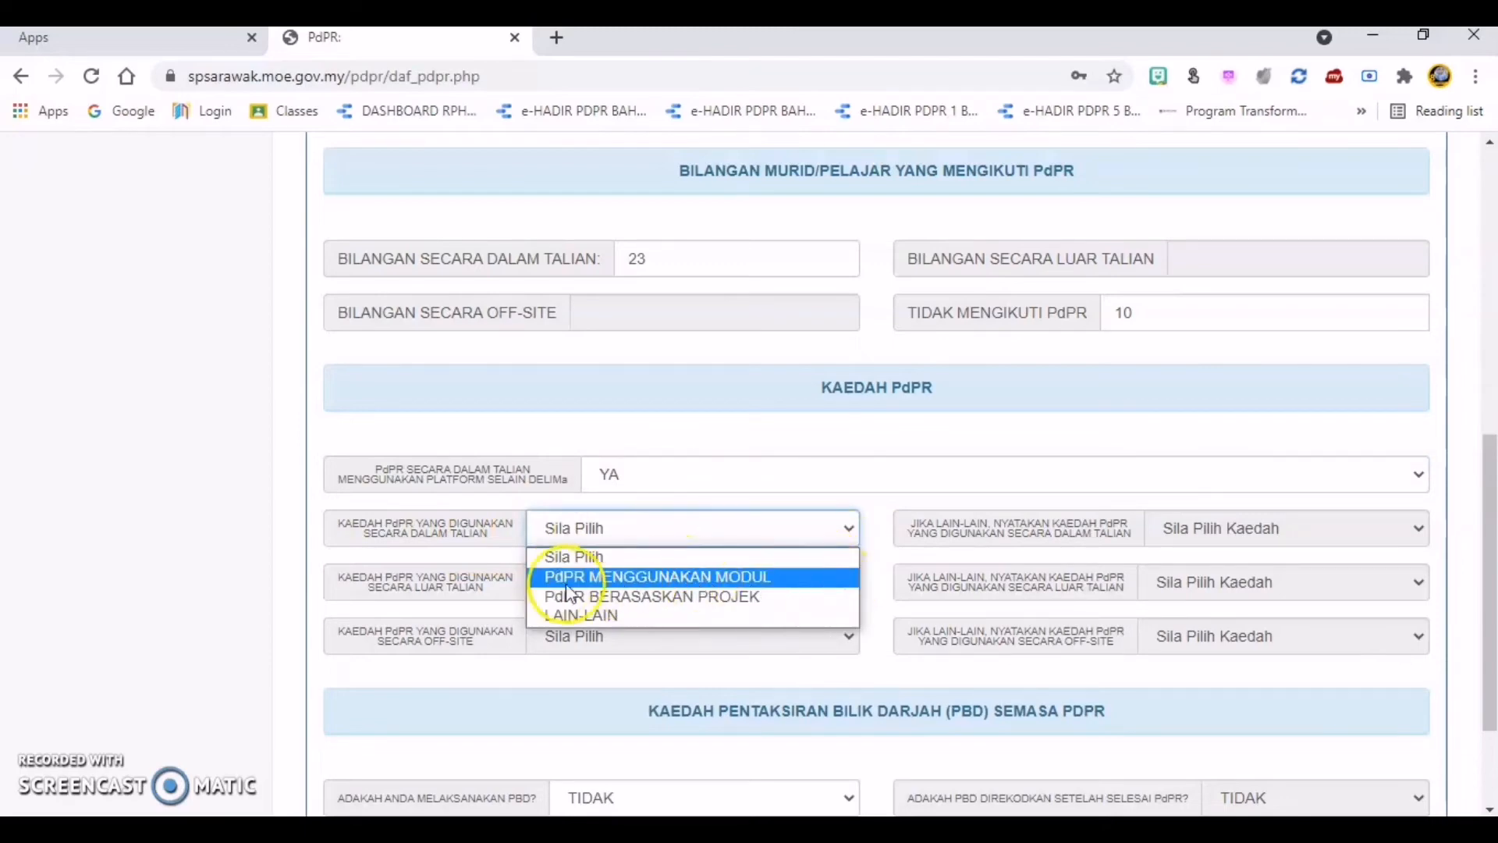
click(796, 613)
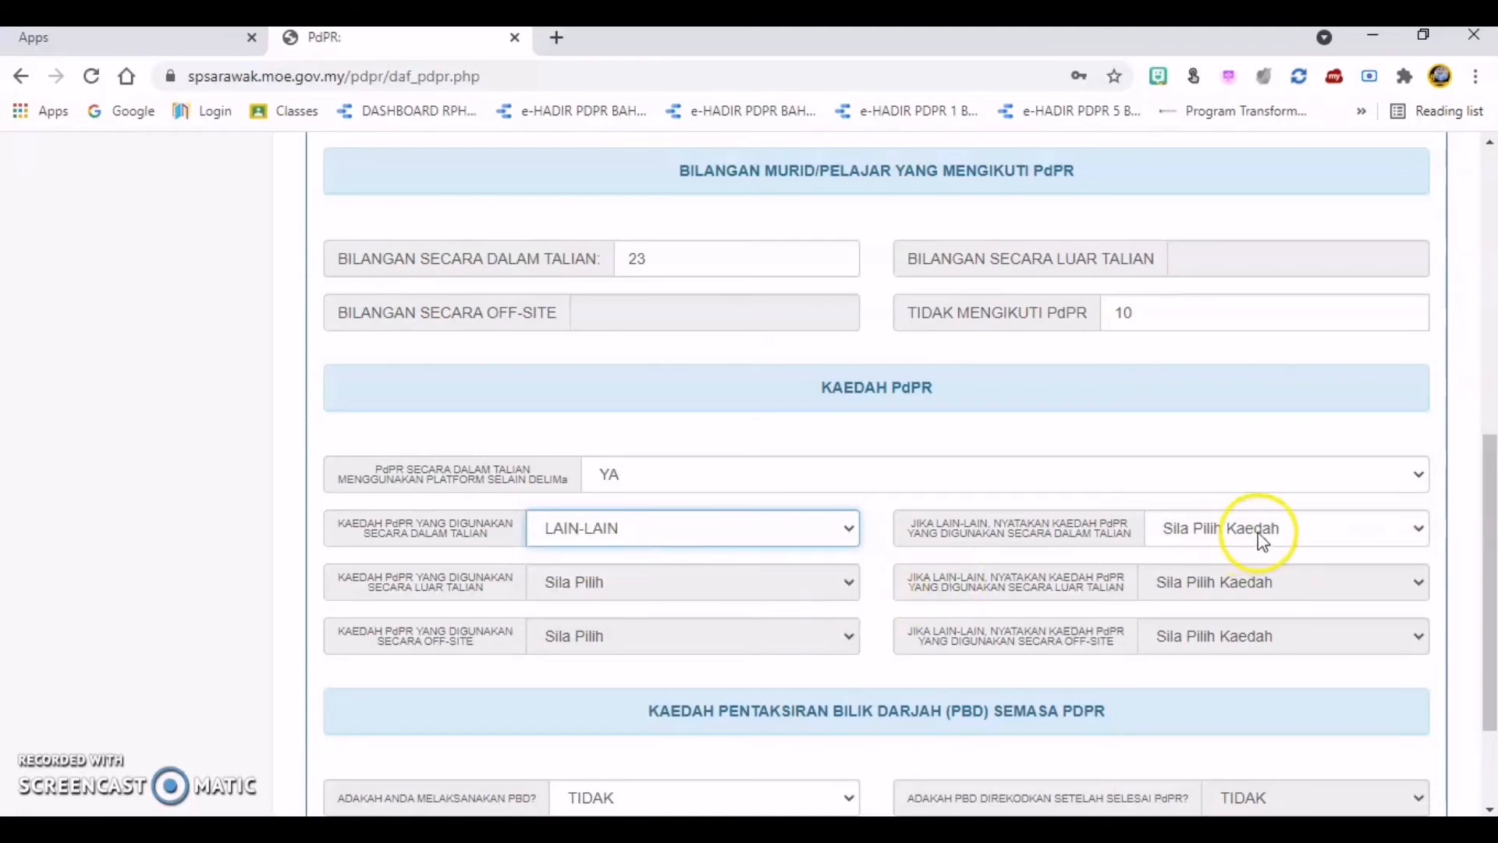
click(1417, 530)
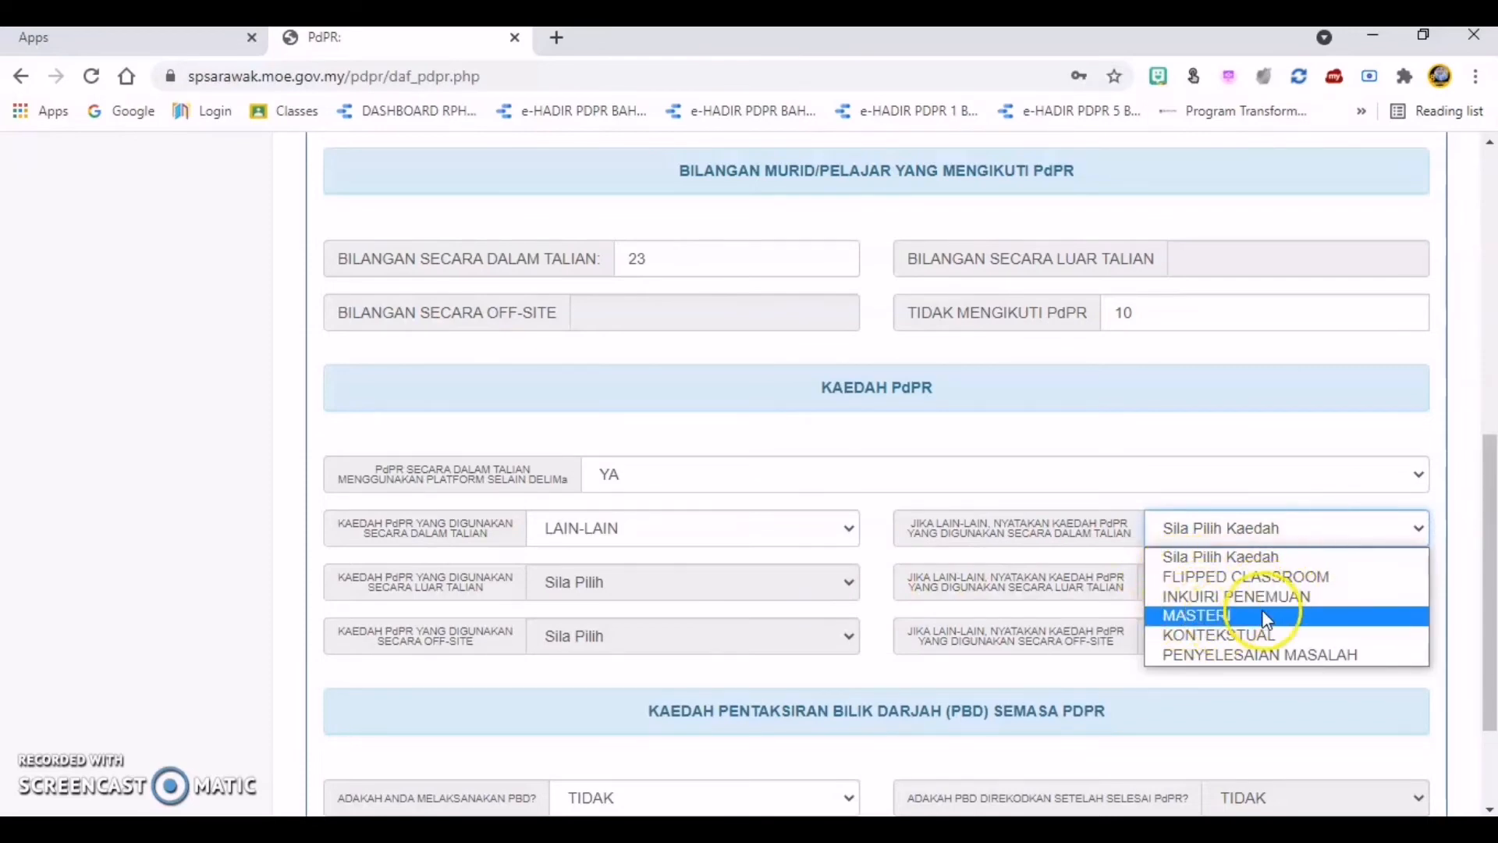
click(1342, 636)
Step: Try YA as the answer to ADAKAH ANDA MELAKSANAKAN PBD? and switch it back to TIDAK
scroll(1090, 649, down, 2)
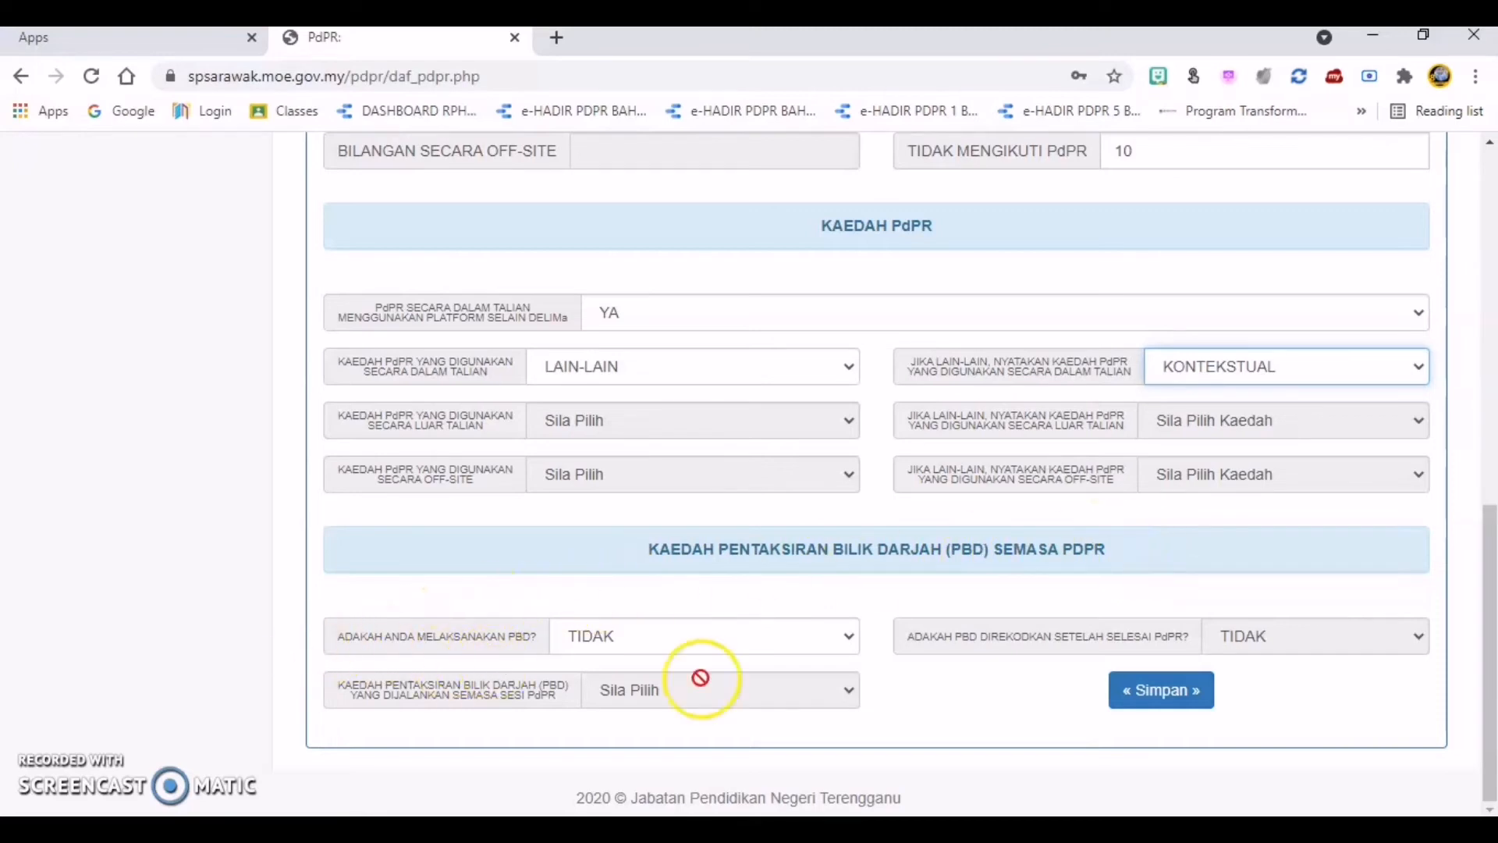
click(853, 654)
click(829, 680)
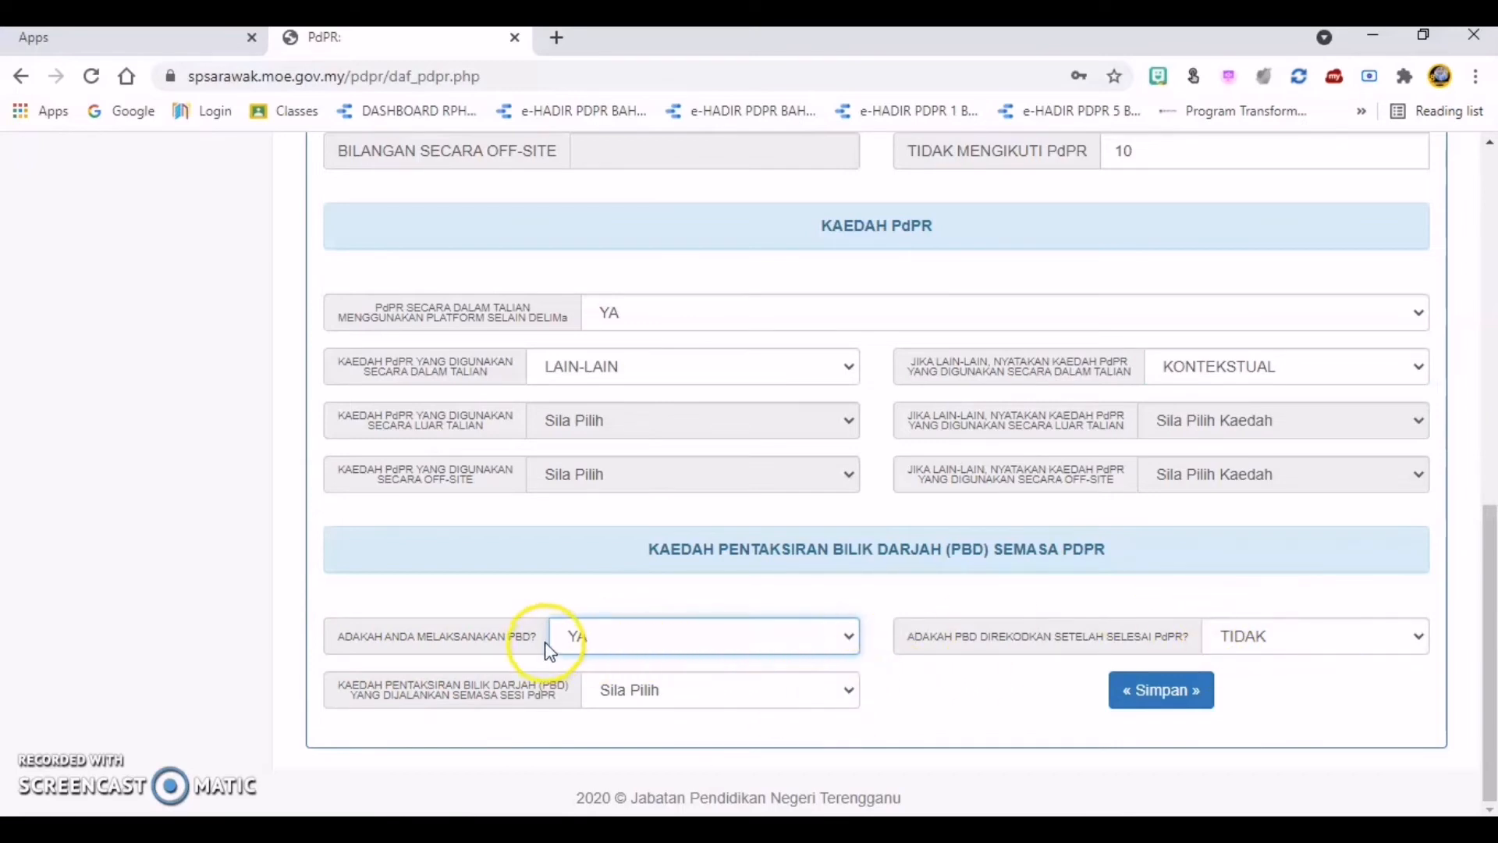
click(850, 636)
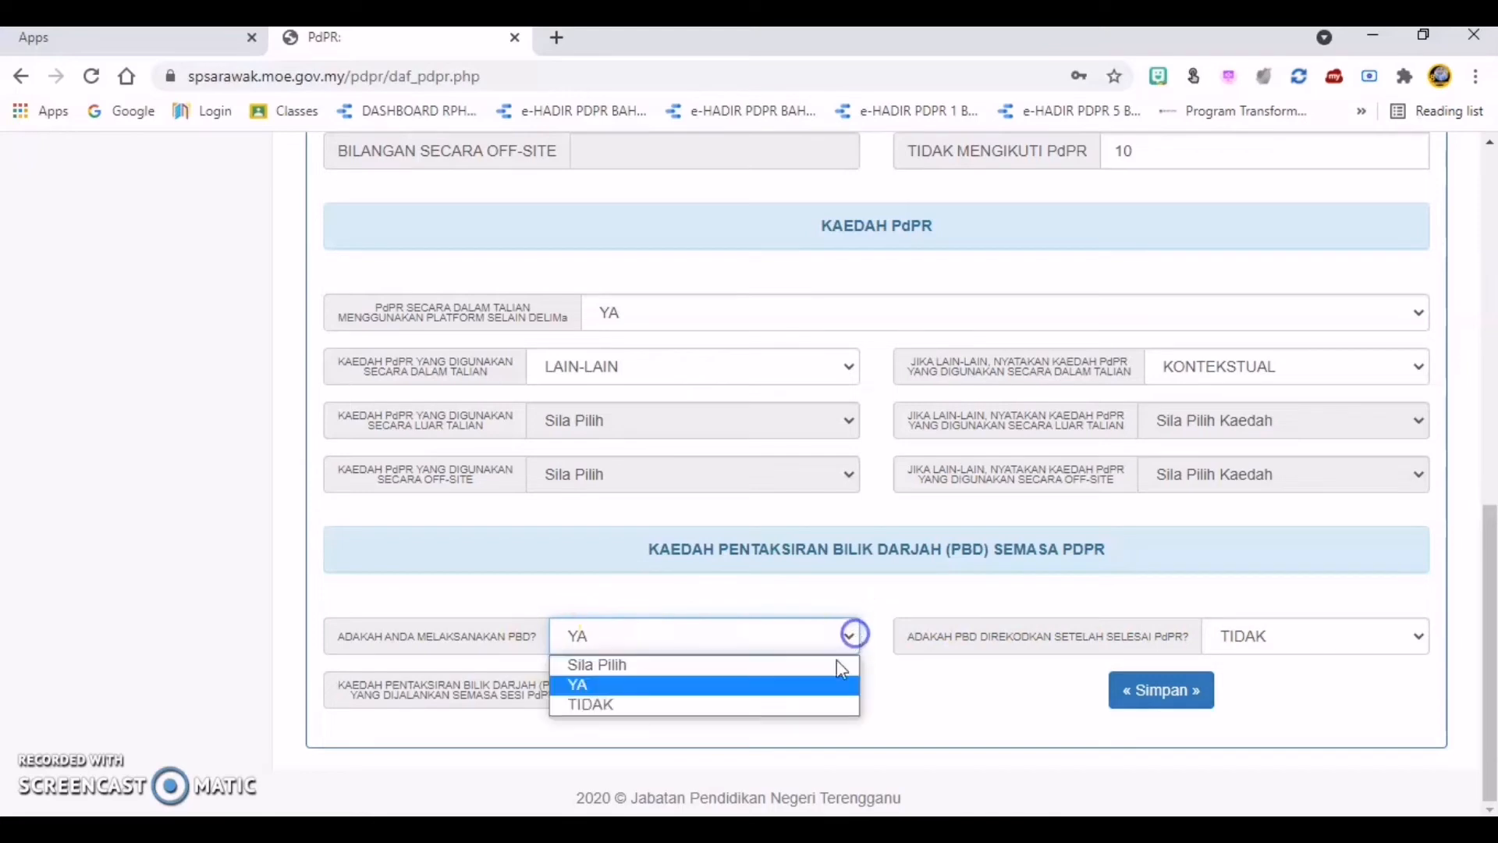
click(837, 701)
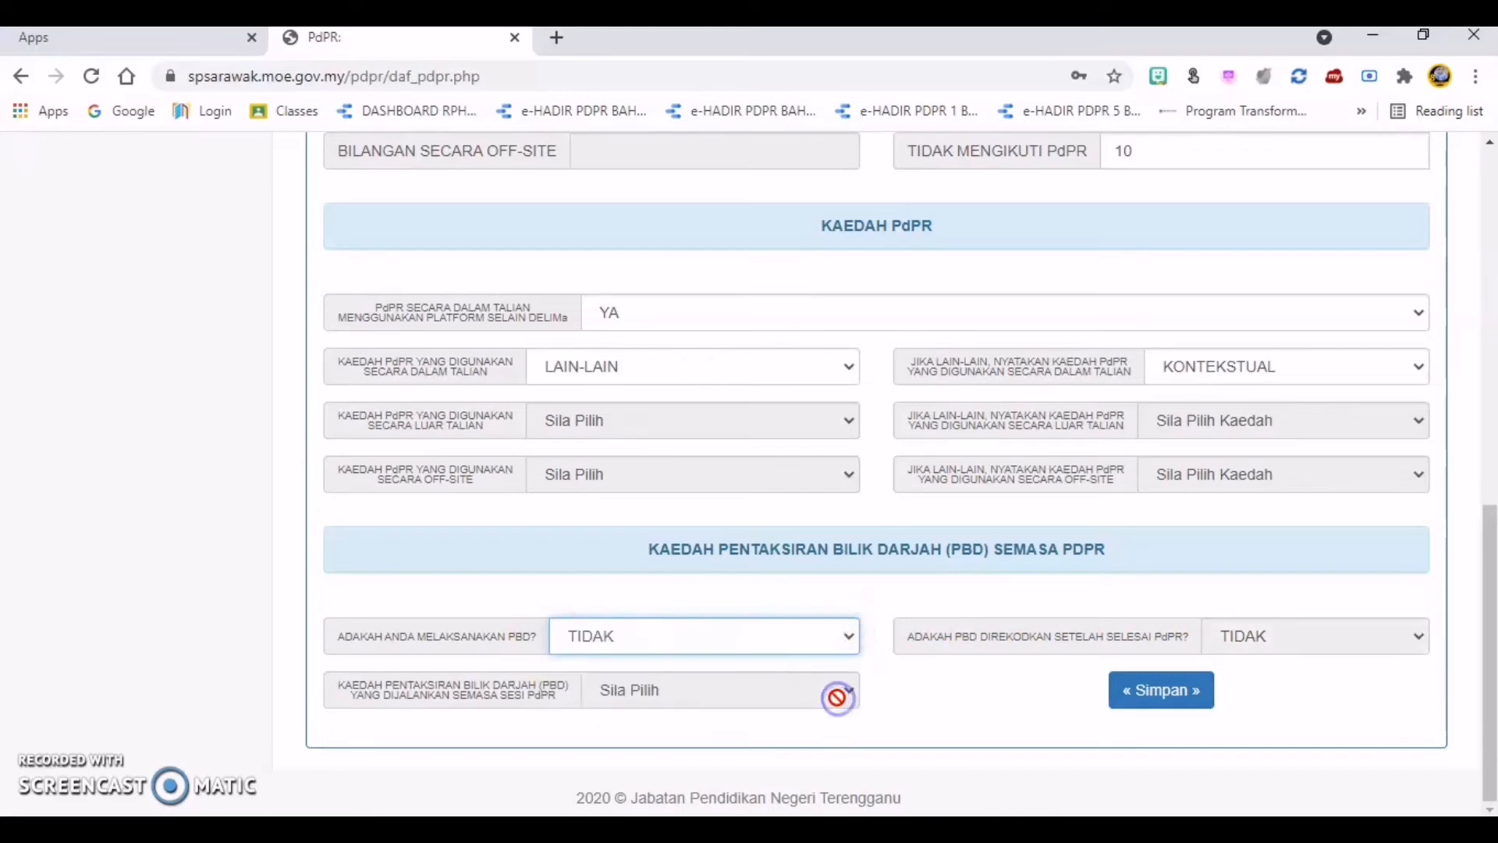
Step: Answer YA to ADAKAH ANDA MELAKSANAKAN PBD? and look through the choices for the PBD method and for whether PBD is recorded after PdPR
click(855, 640)
click(848, 682)
click(850, 691)
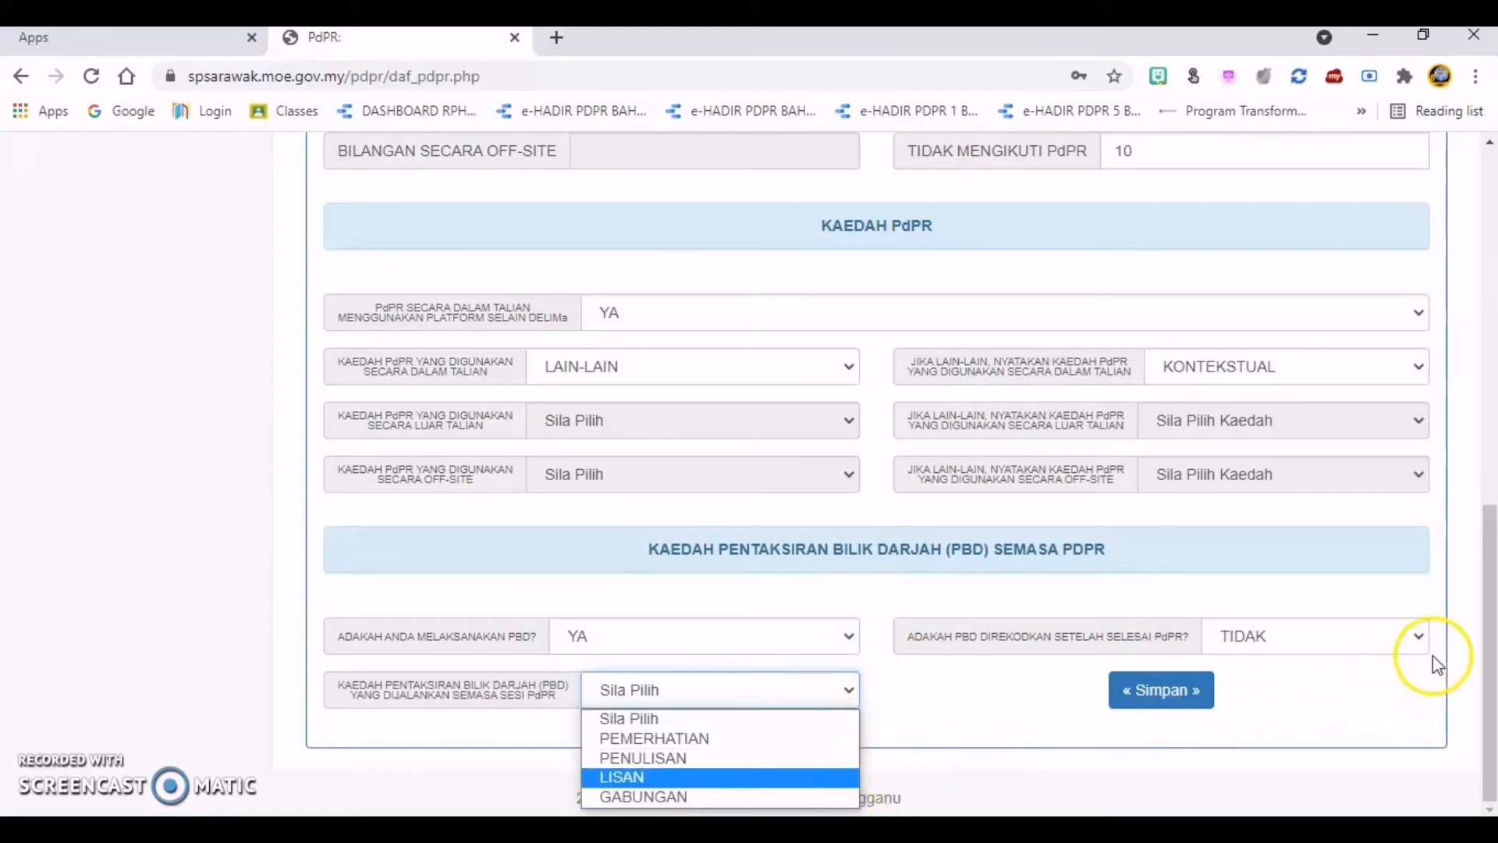
click(1416, 636)
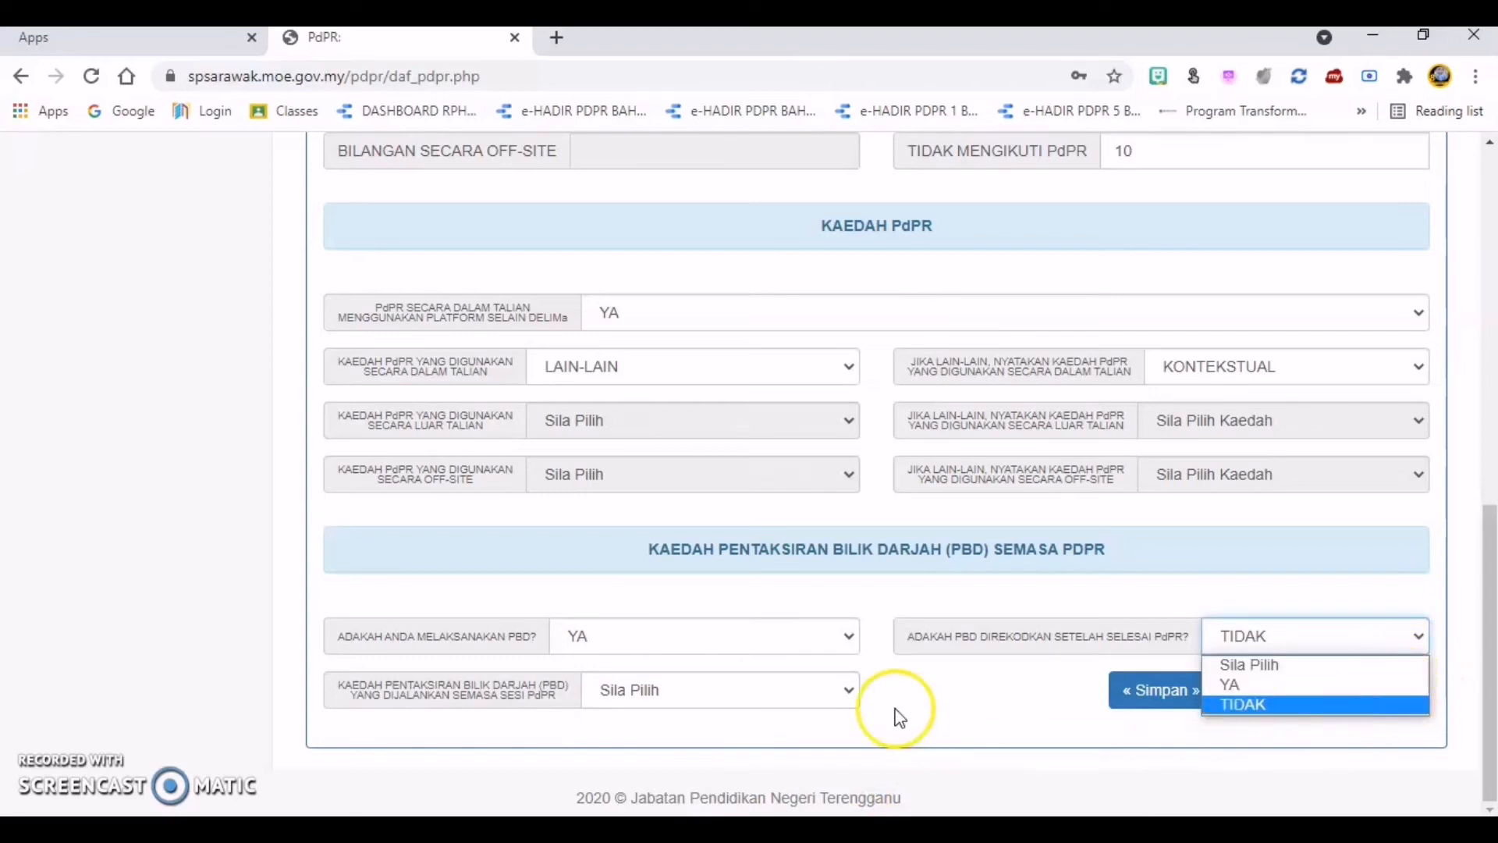
click(987, 673)
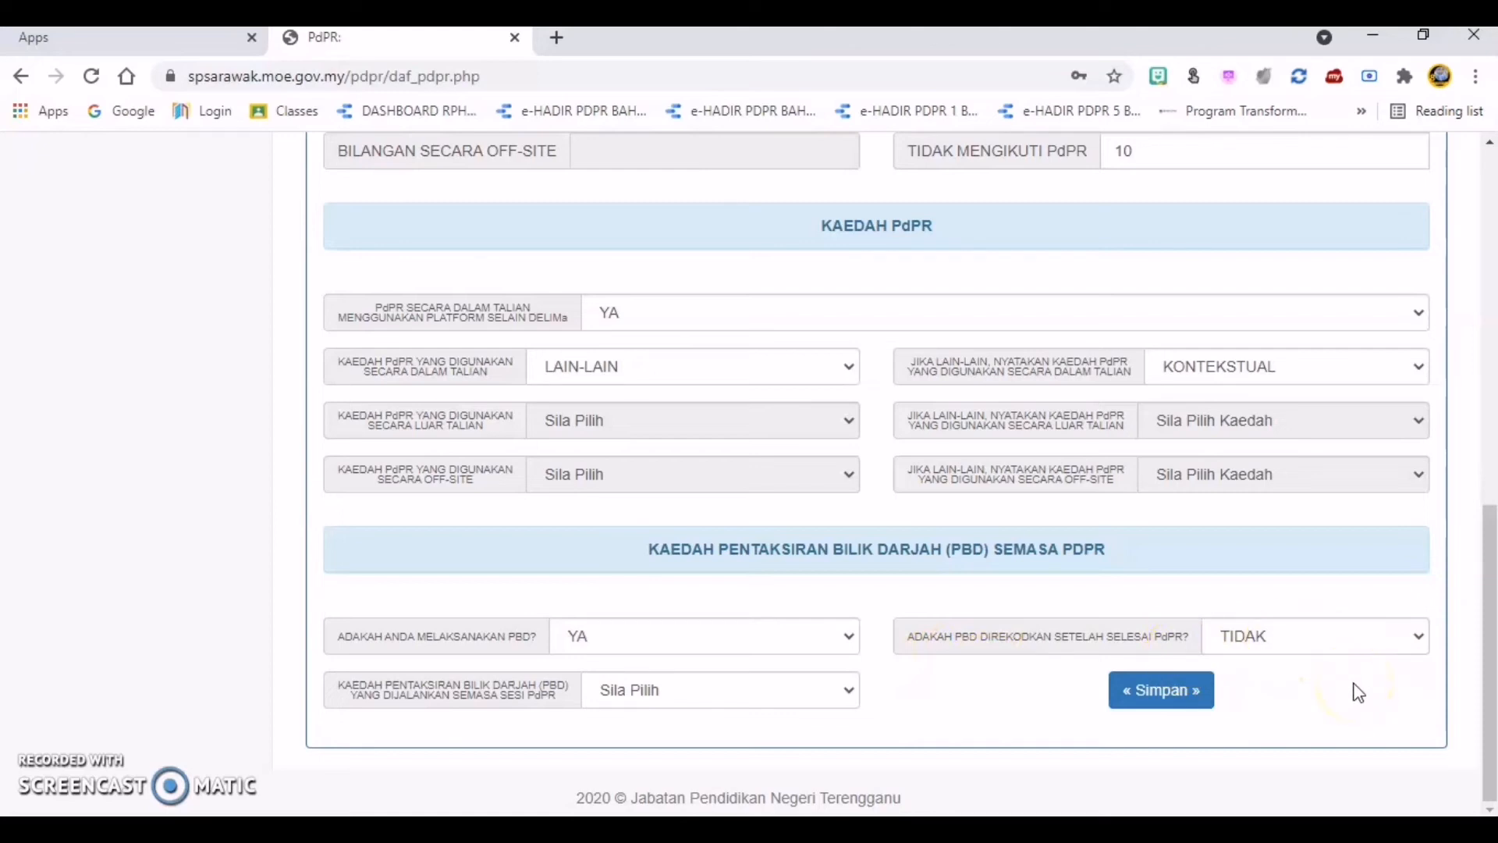
Step: Set ADAKAH ANDA MELAKSANAKAN PBD? to TIDAK and review the filled-in BORANG PELAPORAN PDPR
click(849, 642)
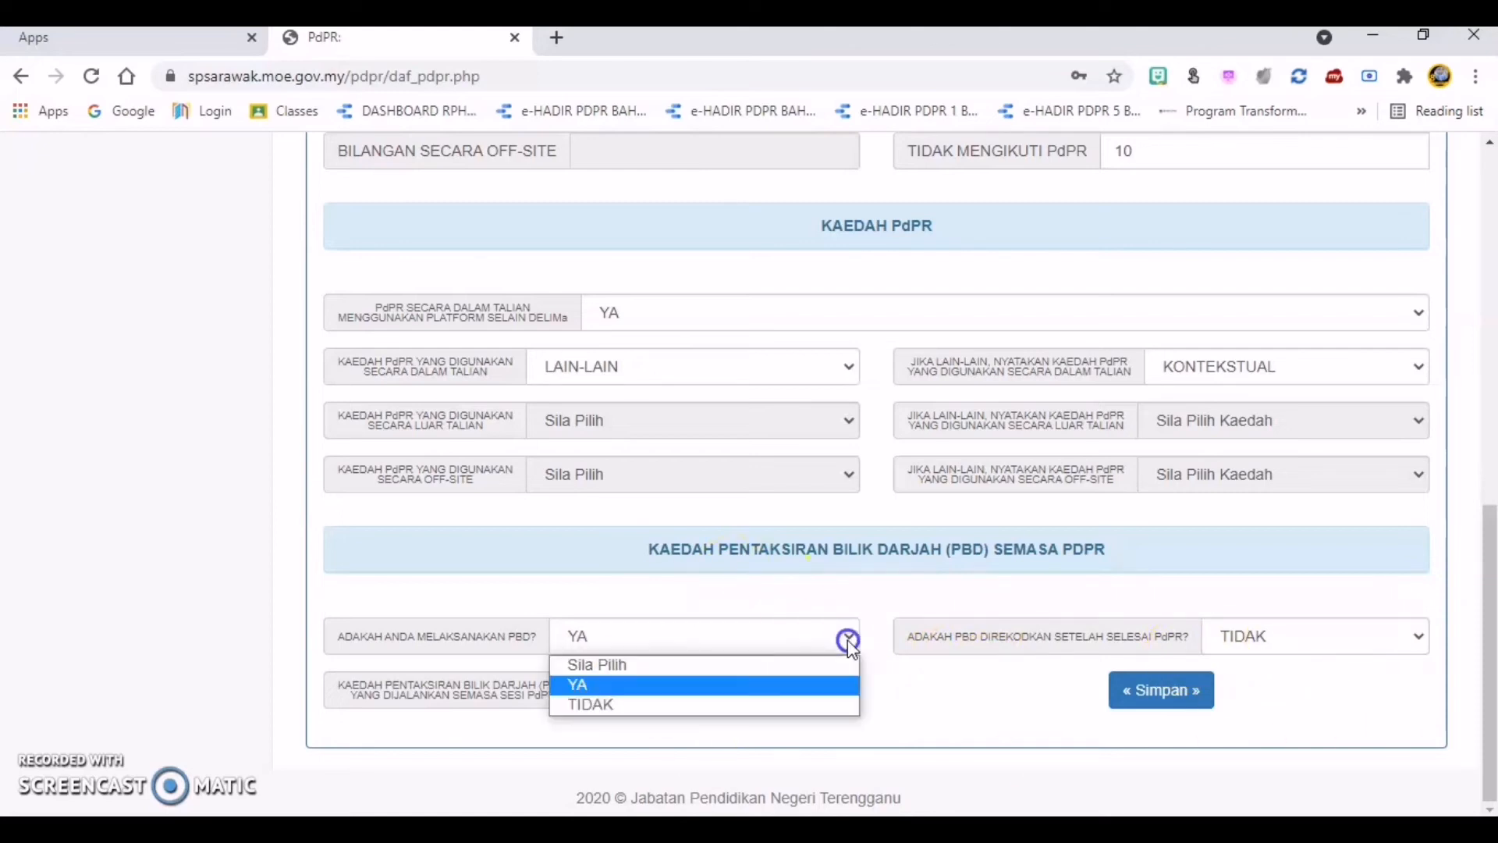
click(812, 706)
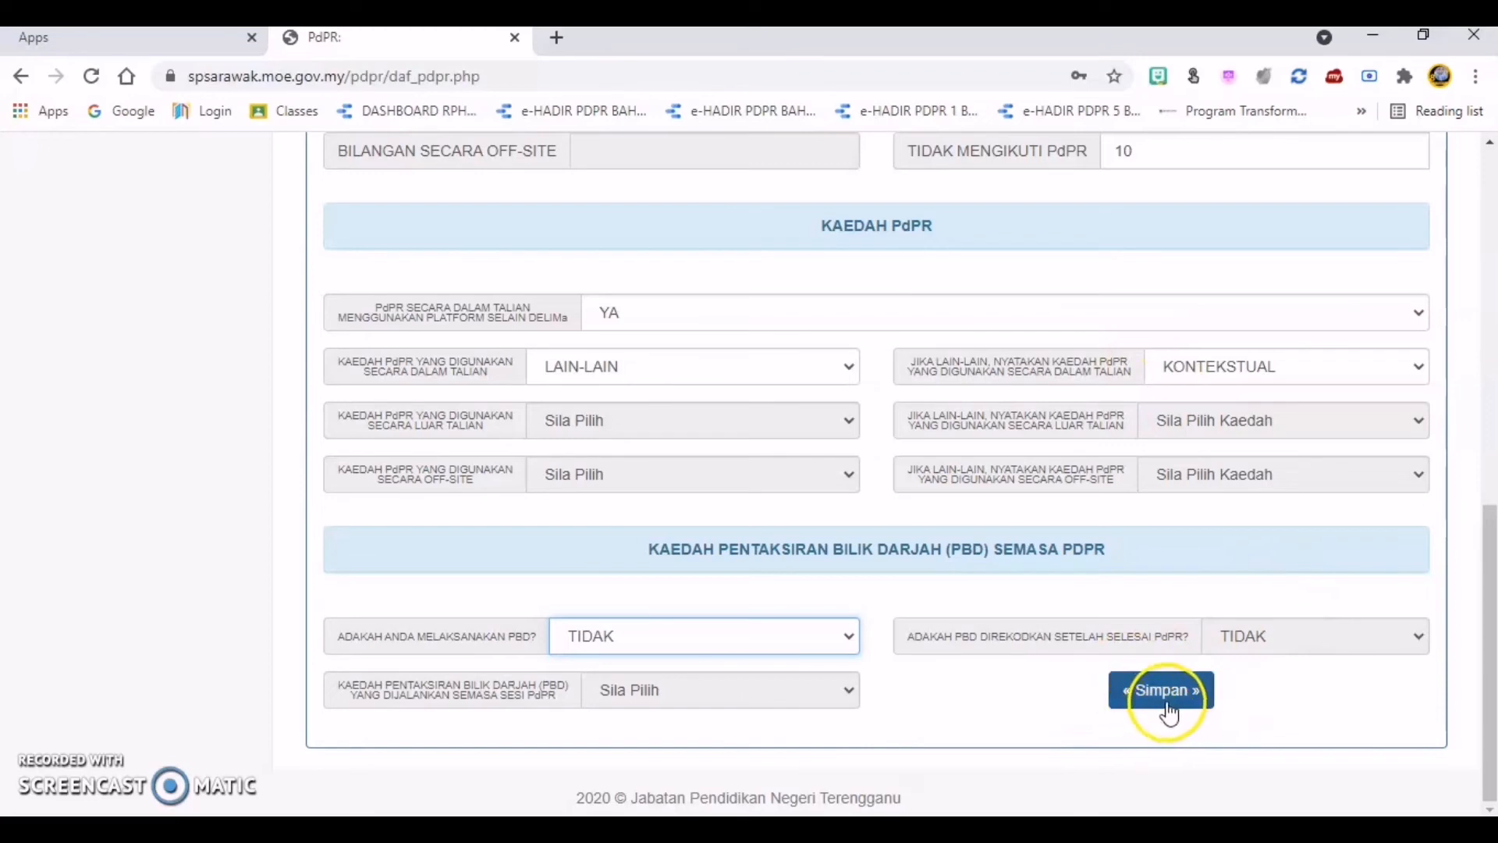
click(1493, 685)
mouse_move(1492, 685)
mouse_down()
mouse_move(1490, 630)
mouse_move(1492, 687)
mouse_up()
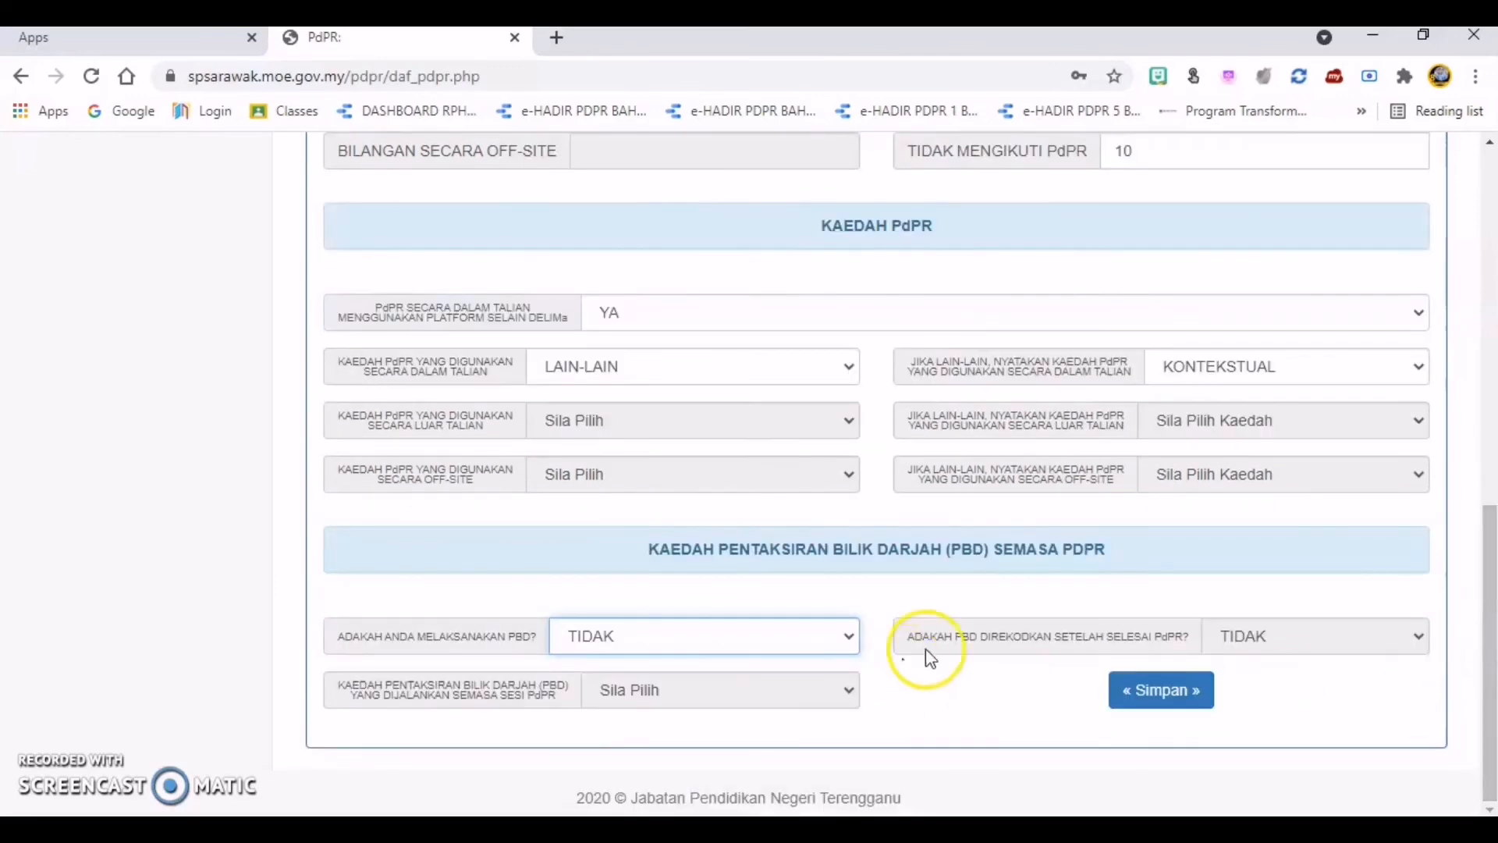
scroll(962, 643, up, 7)
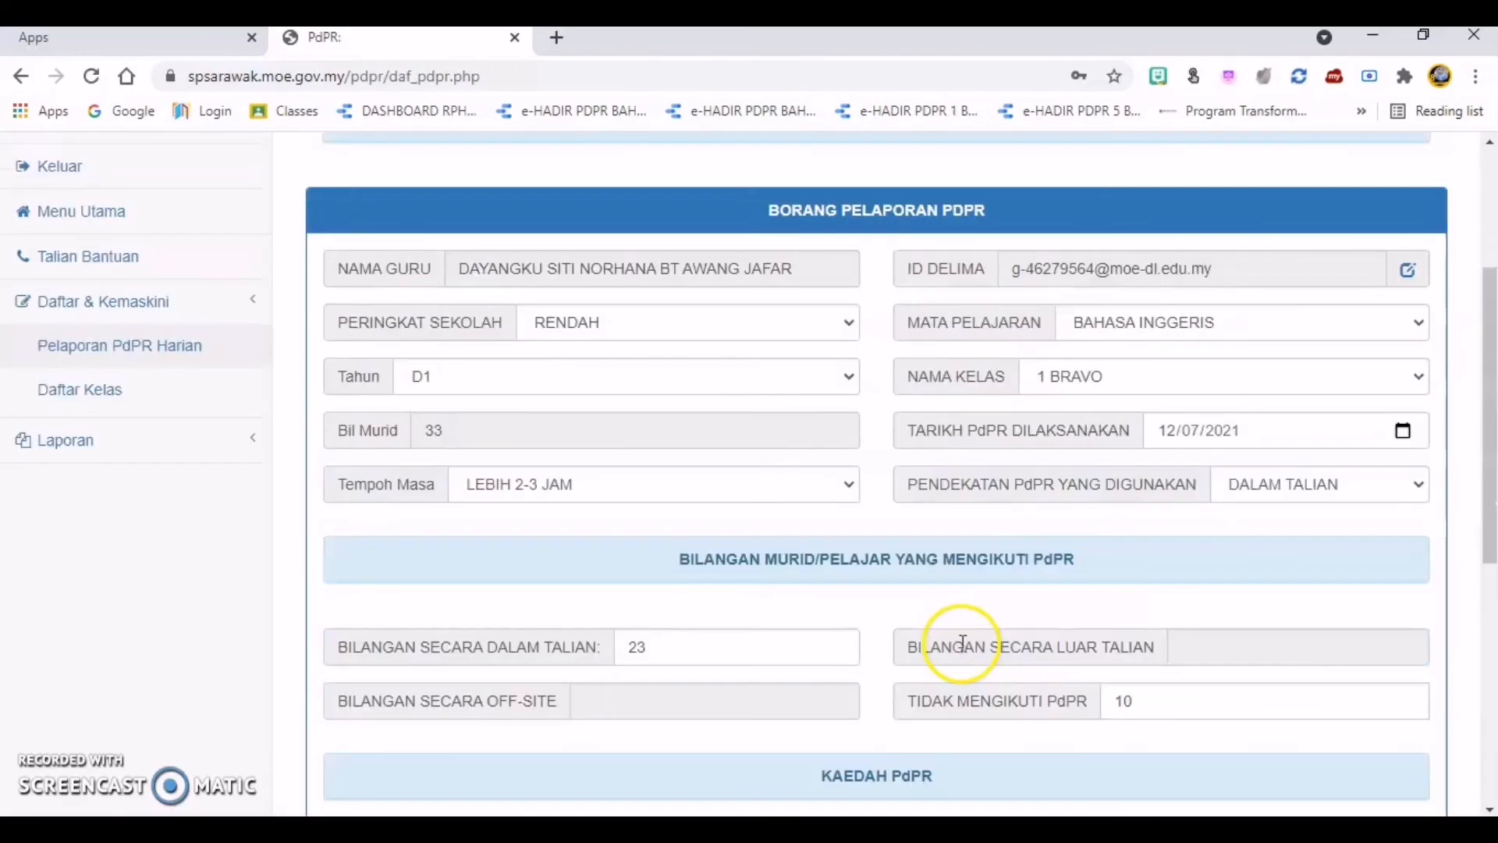
scroll(961, 647, down, 7)
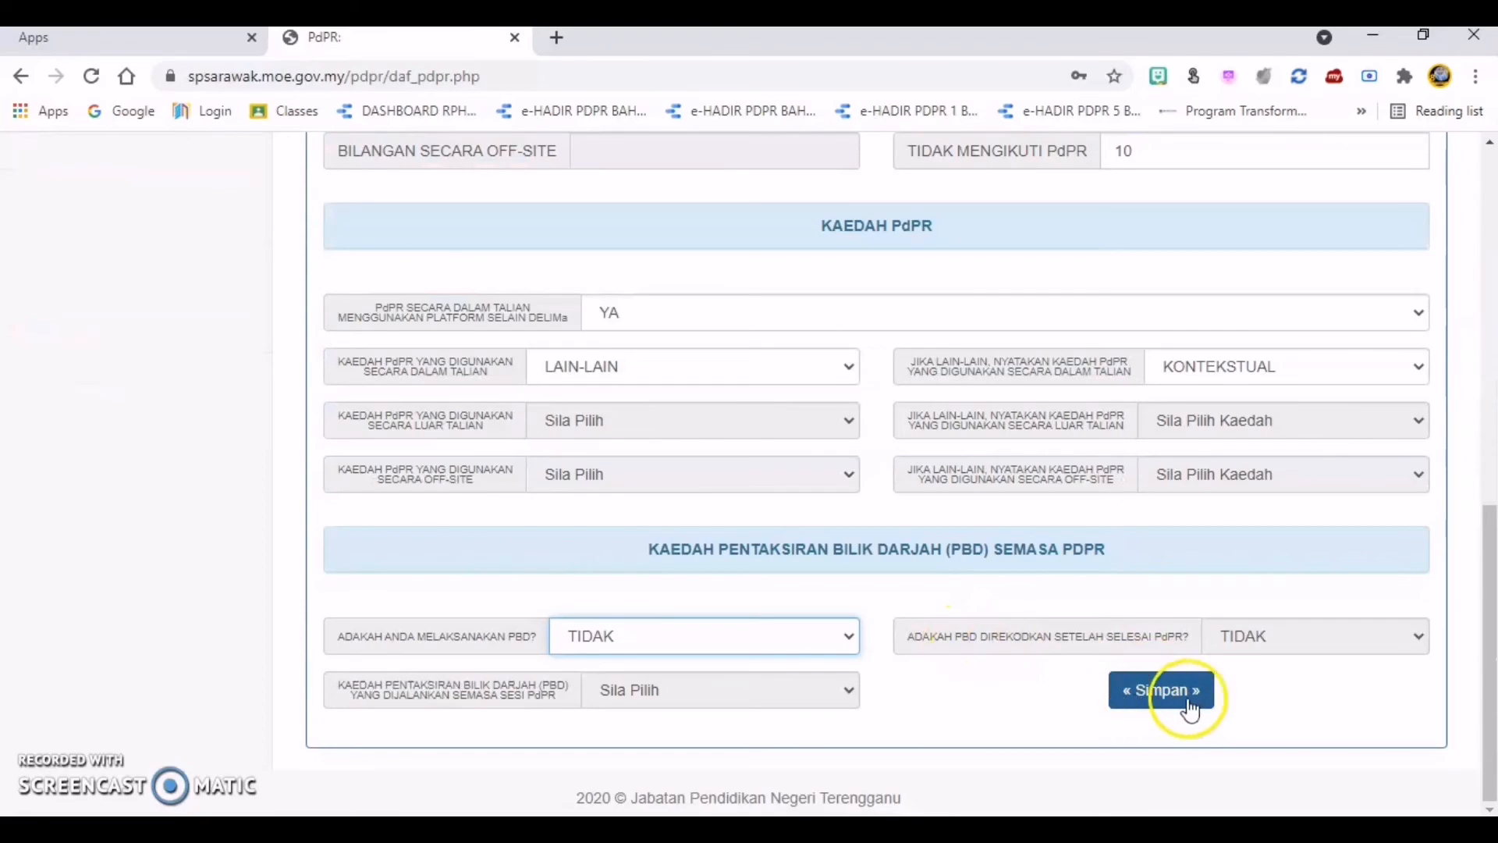
scroll(987, 685, up, 5)
scroll(985, 685, up, 3)
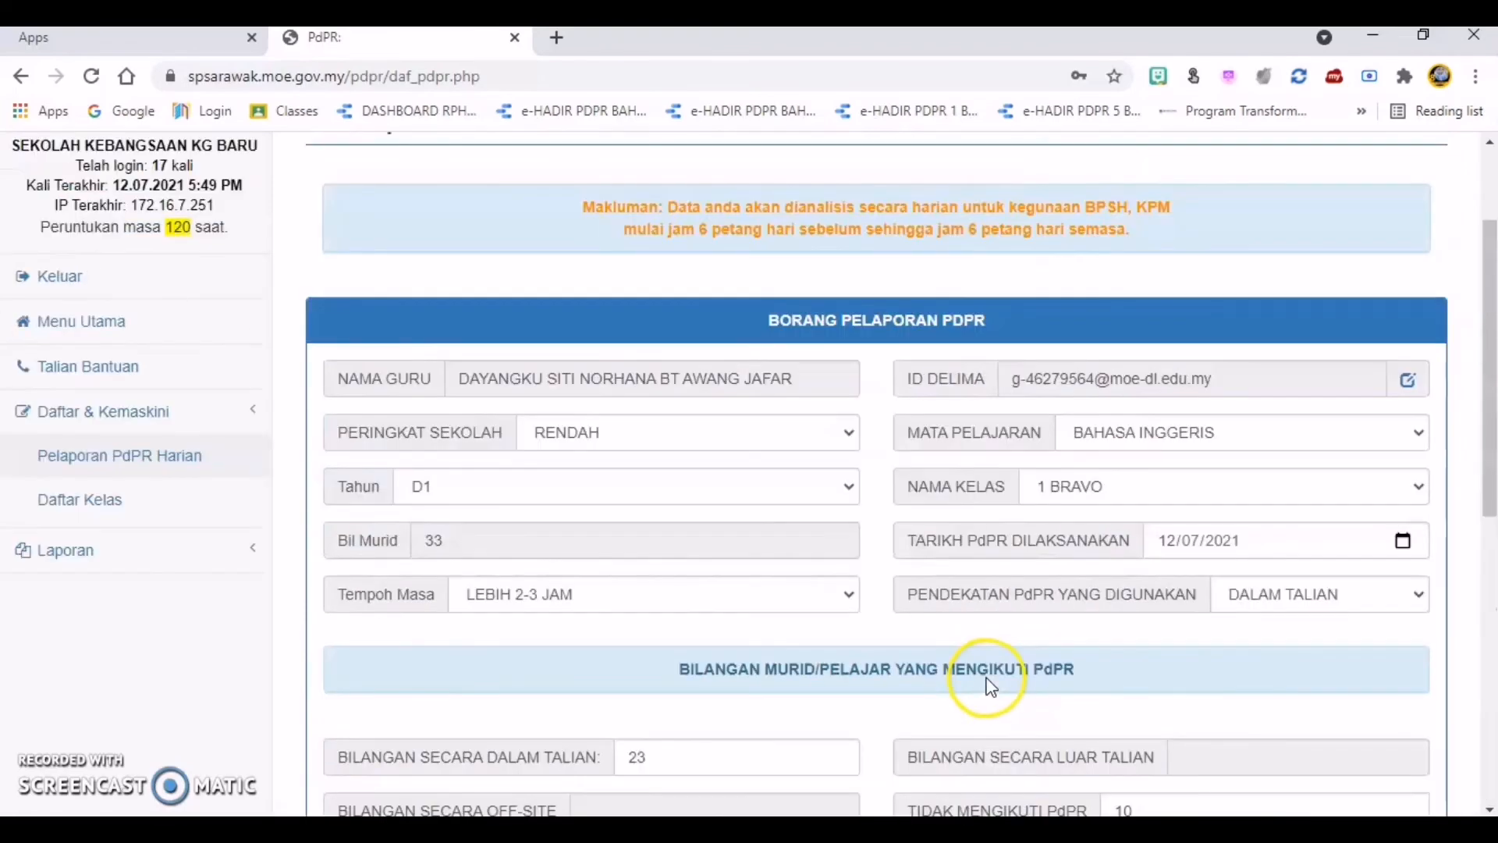
scroll(986, 687, up, 2)
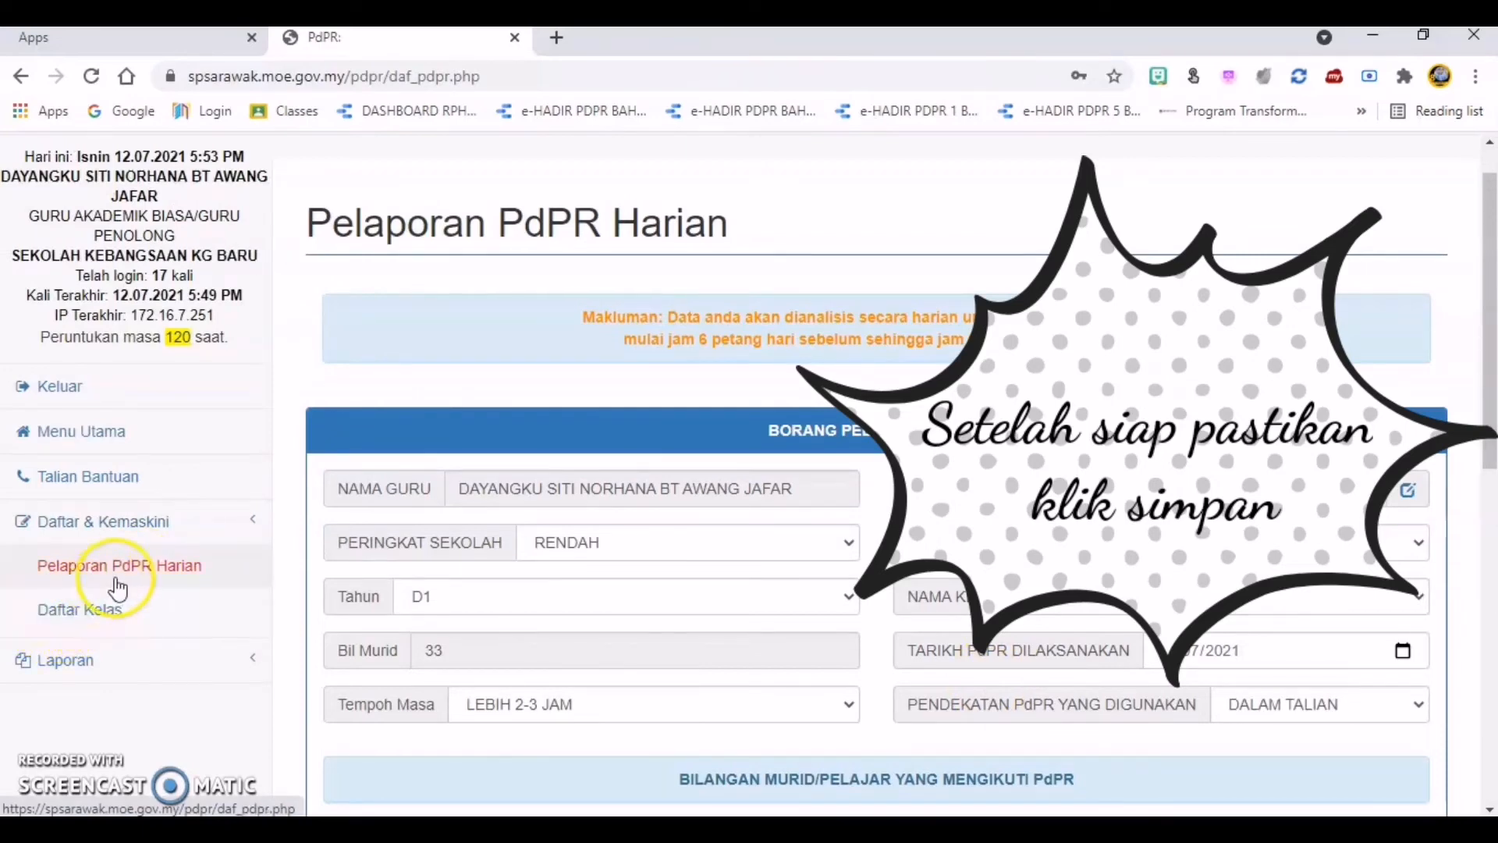
Step: Open the Senarai Guru Lapor PdPR report and display the individual entries for its preset reporting period
click(64, 670)
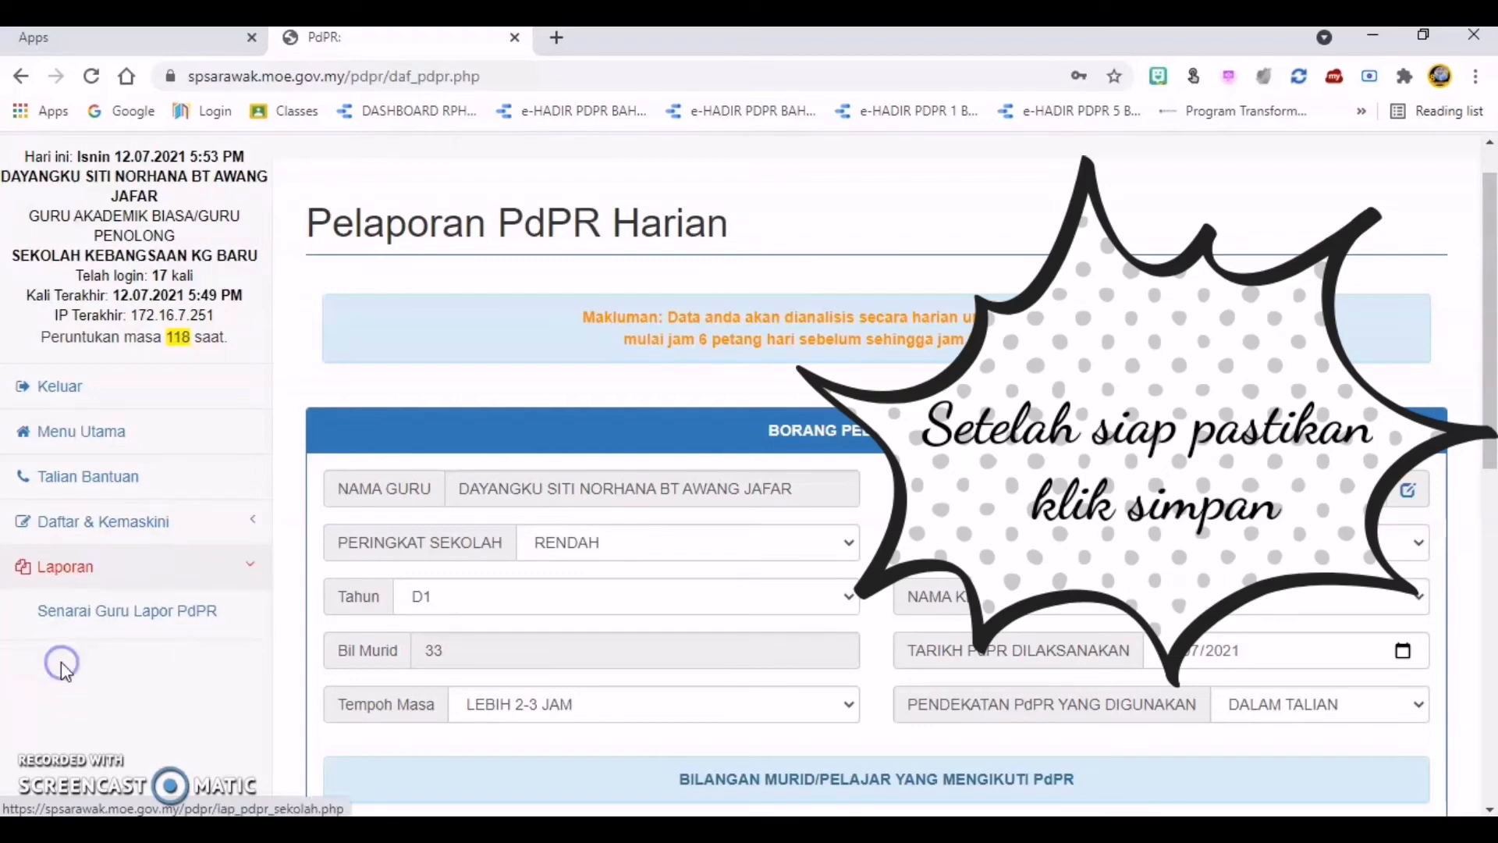
click(90, 624)
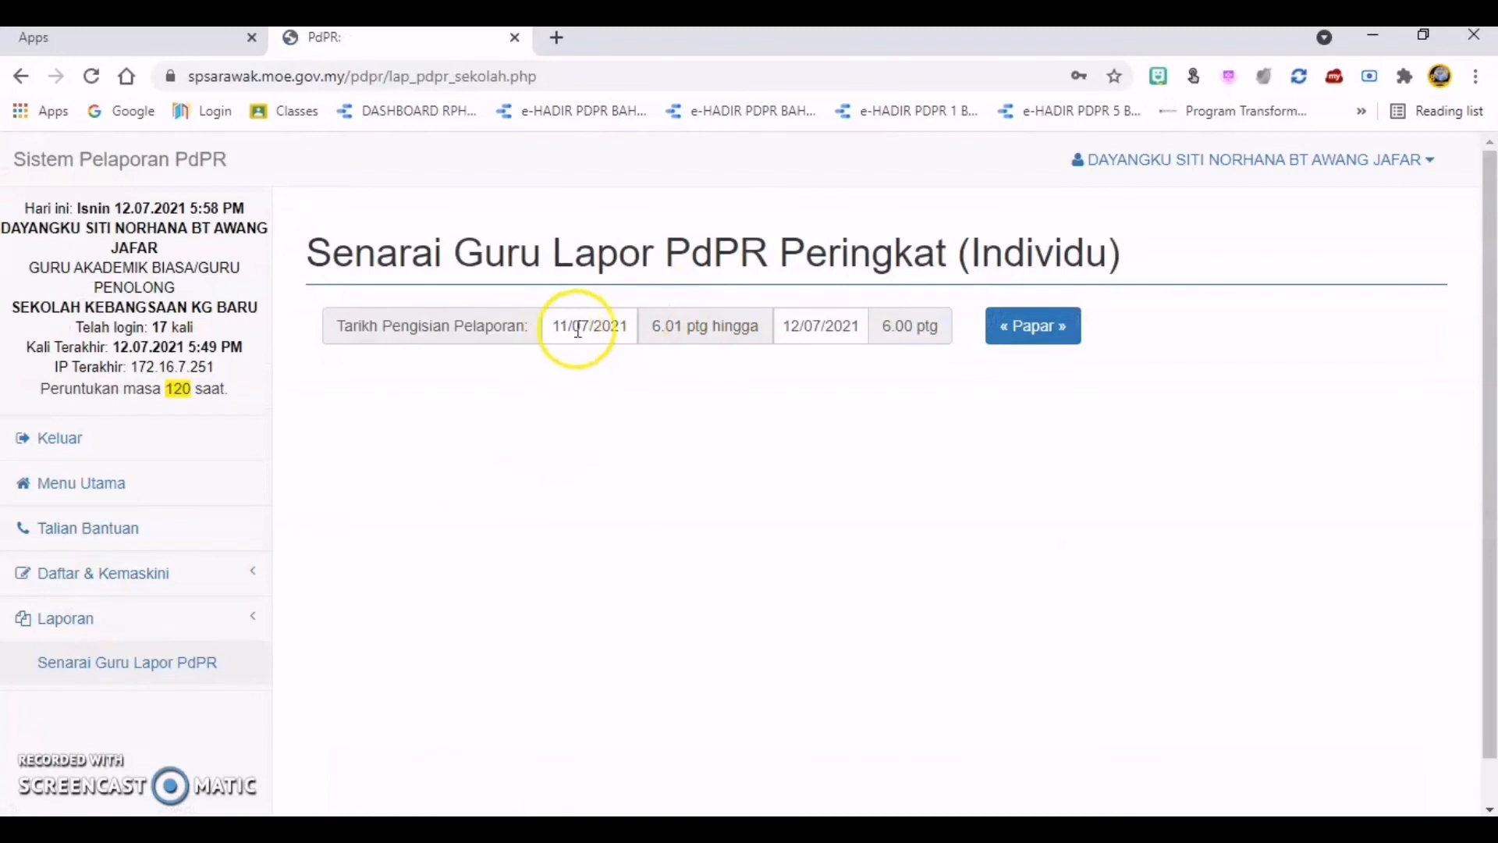
click(1048, 331)
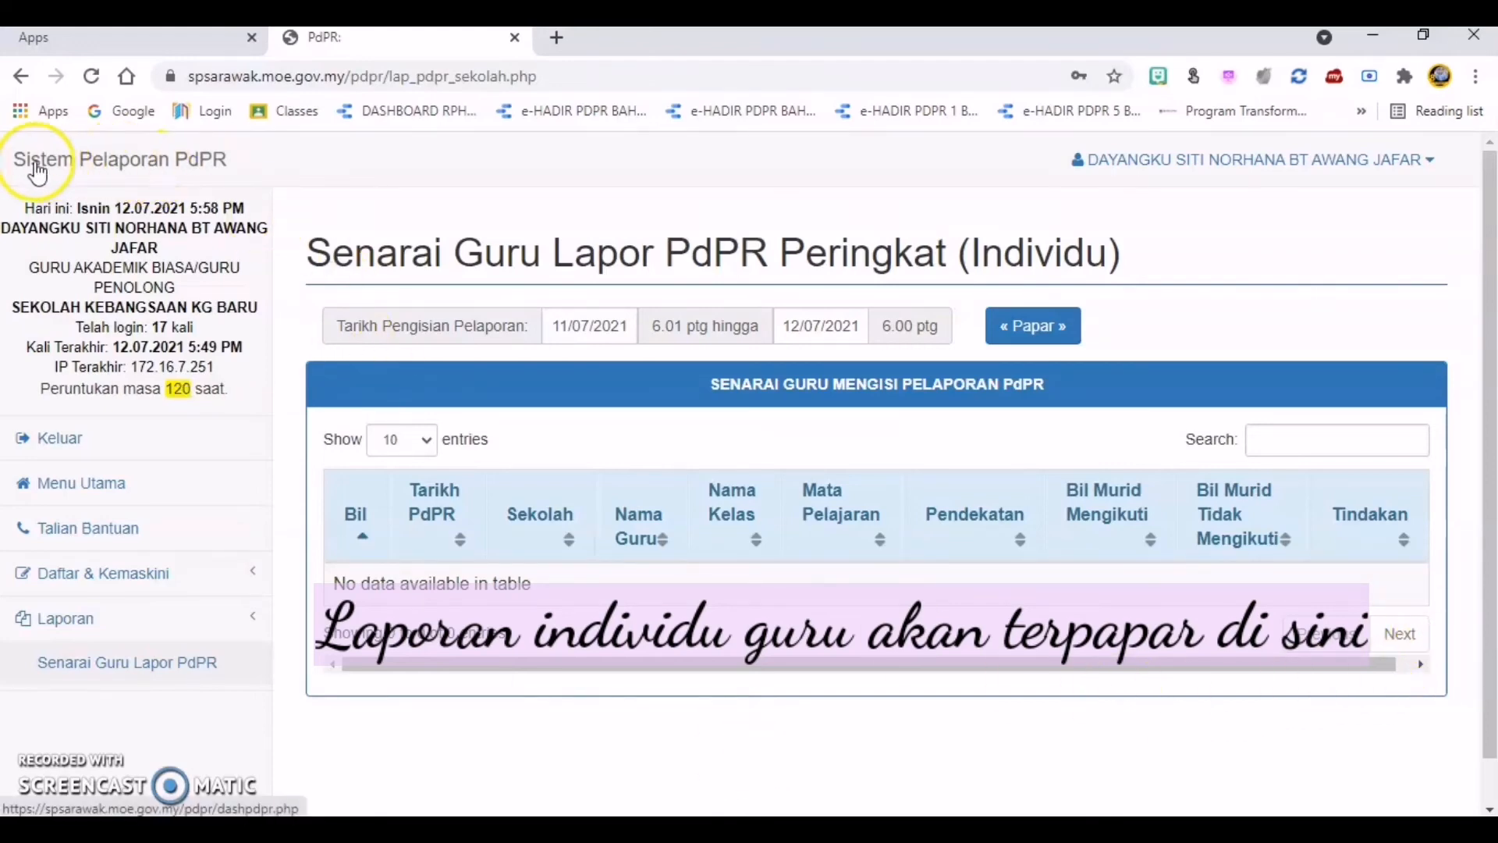
Step: View the DASHBOARD SEKOLAH page, and reopen Senarai Guru Lapor PdPR to display the individual reports again
click(173, 166)
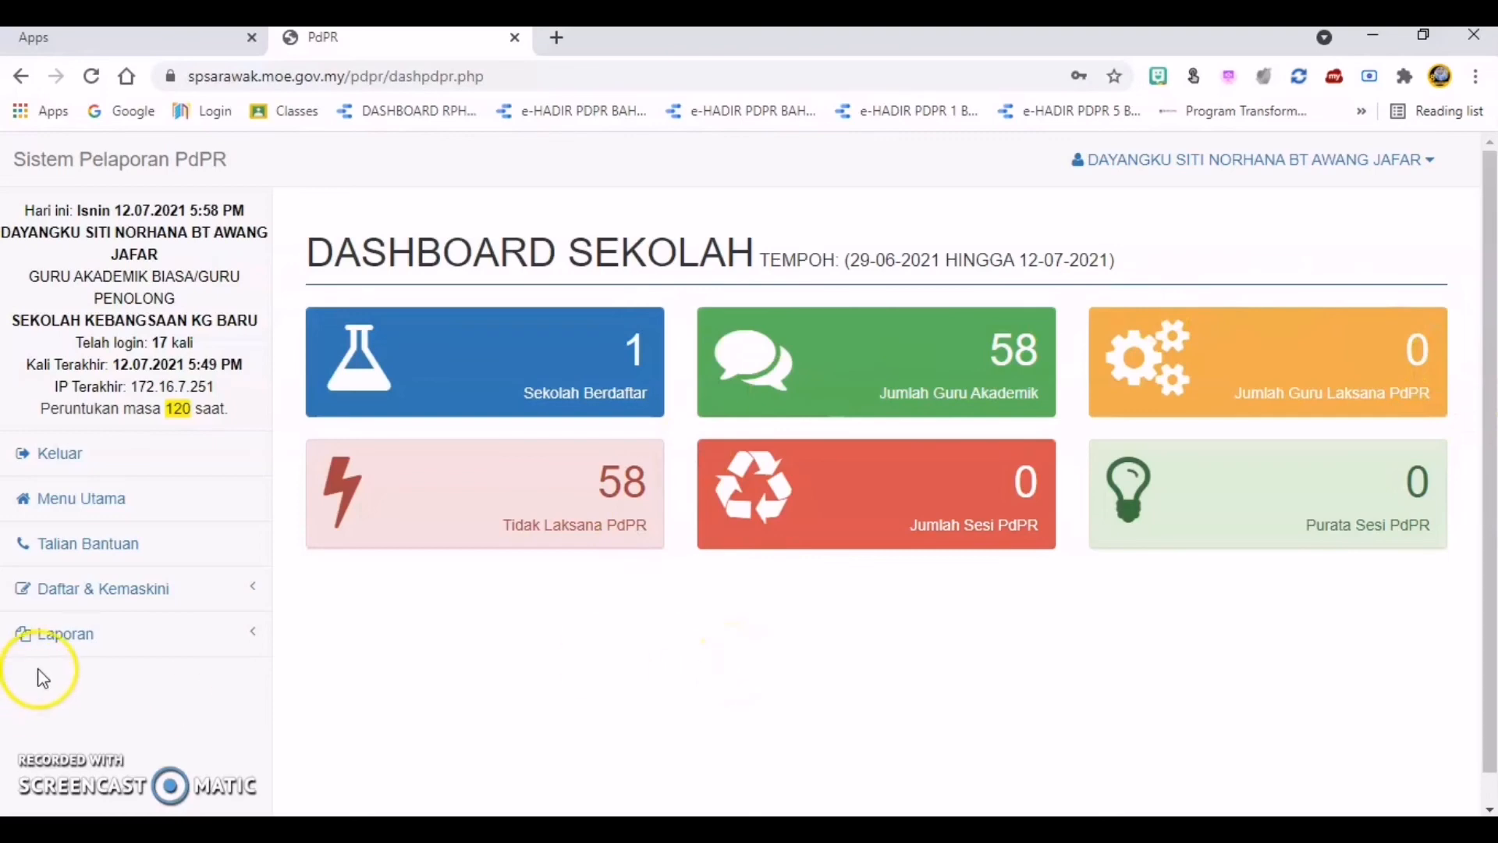
click(68, 642)
click(100, 679)
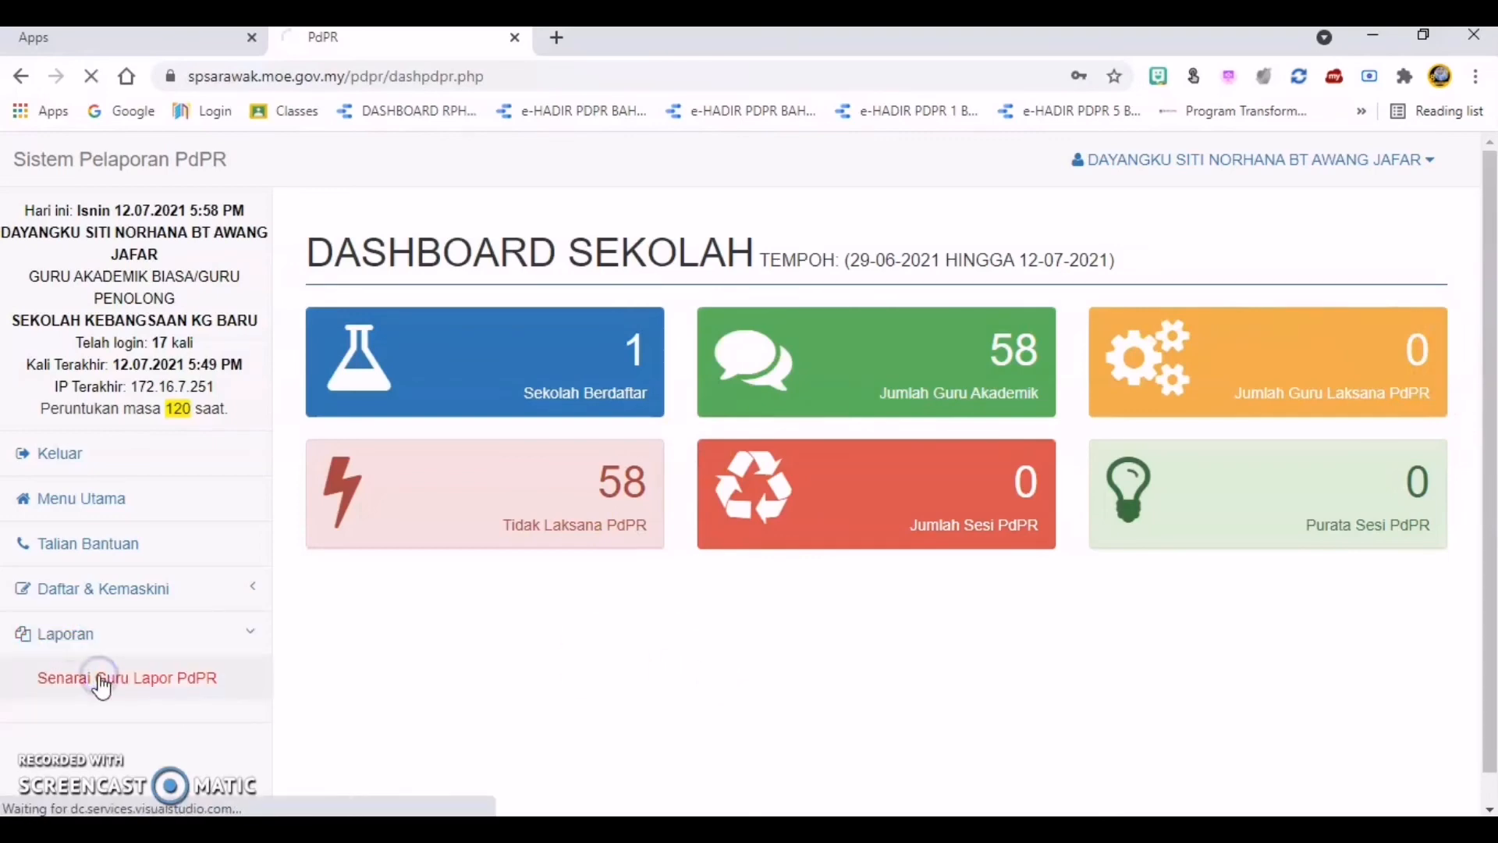
click(92, 639)
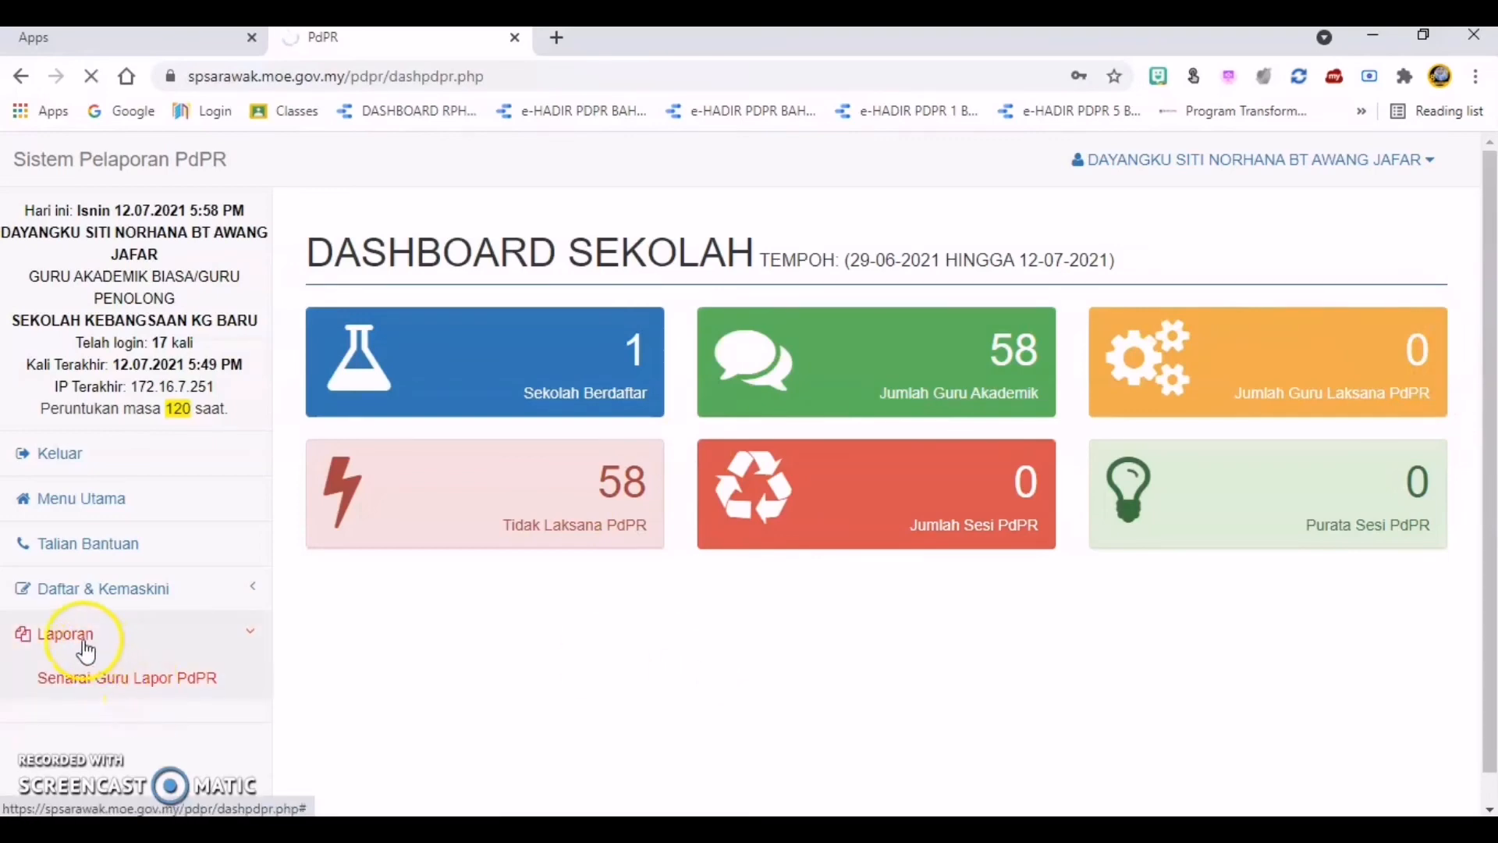
click(134, 690)
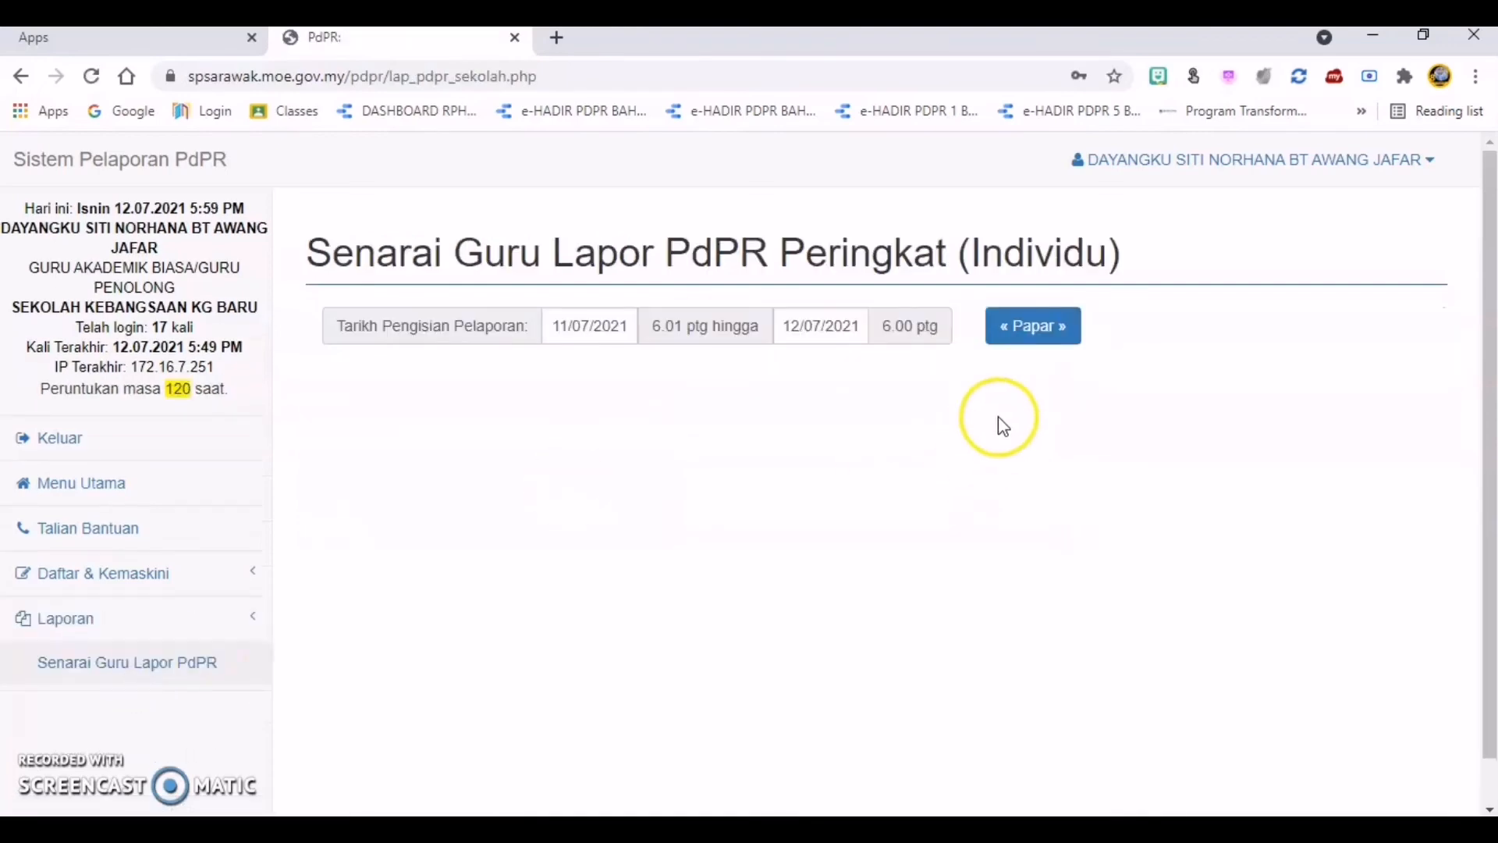
click(1050, 329)
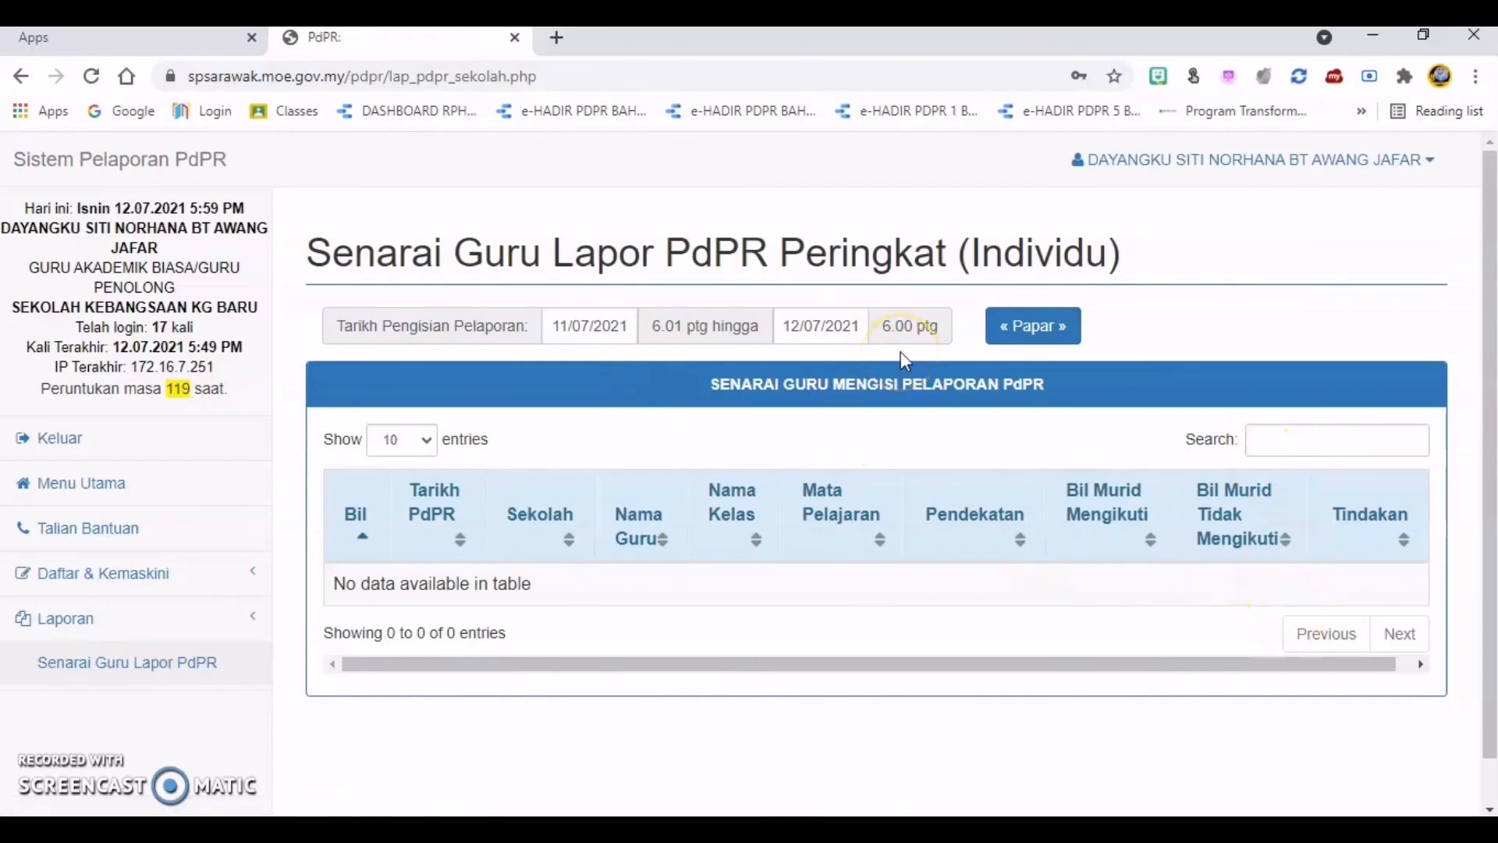
click(916, 375)
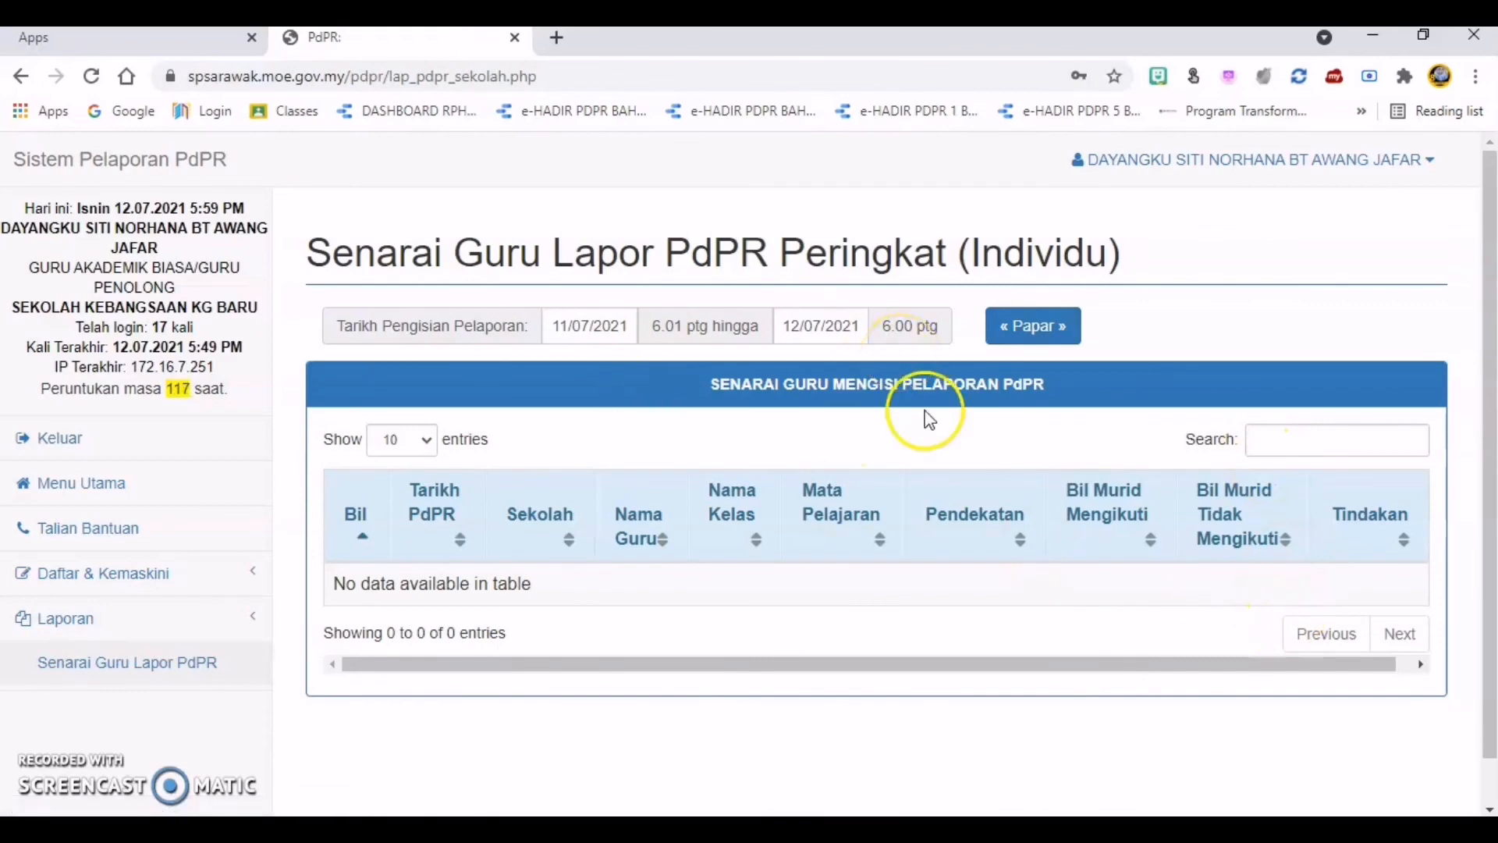